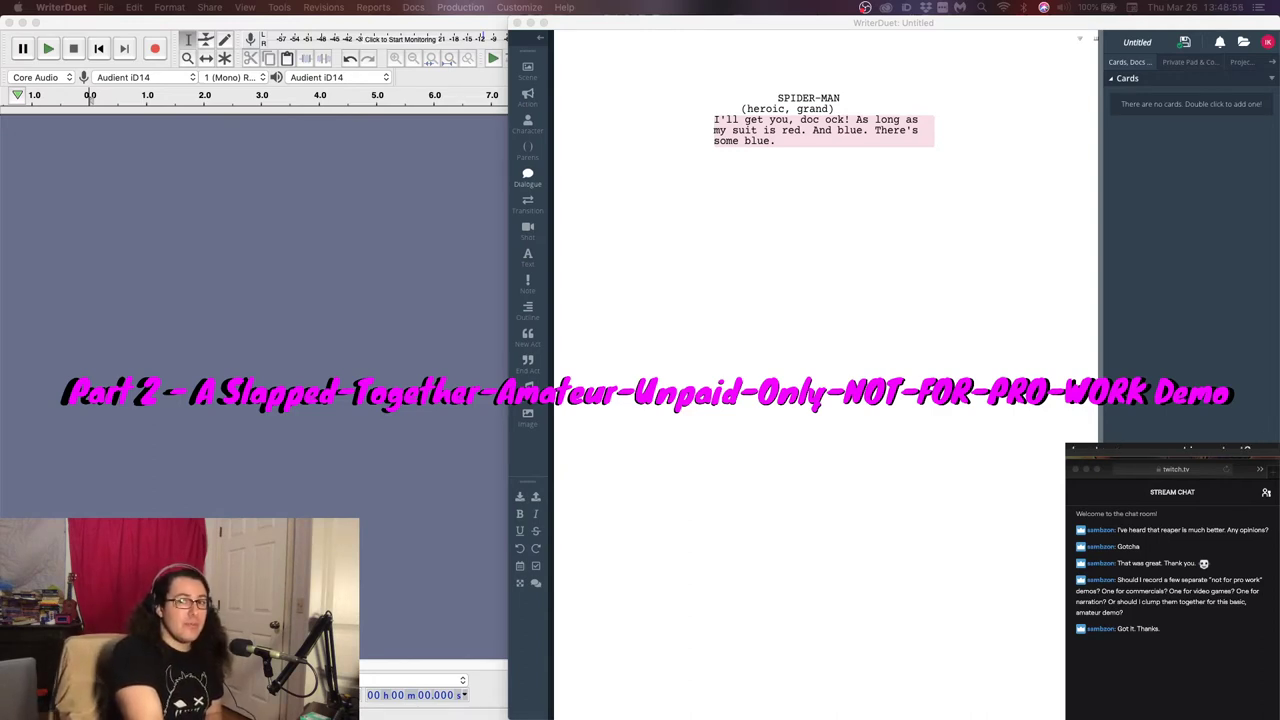
Switch to Audacity, narrow its window so the script stays visible beside it, and record a mono voice take
{"action": "left_click", "coordinate": [278, 276]}
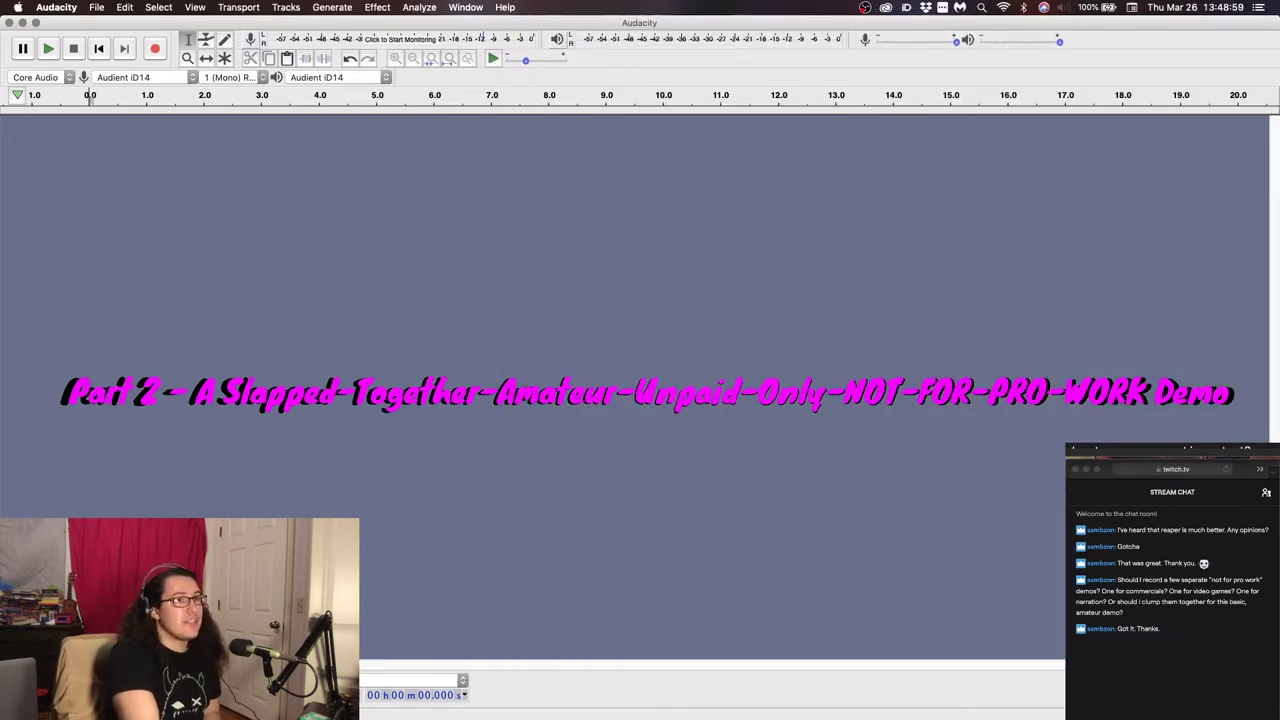
{"action": "left_click_drag", "start_coordinate": [1275, 232], "coordinate": [509, 271]}
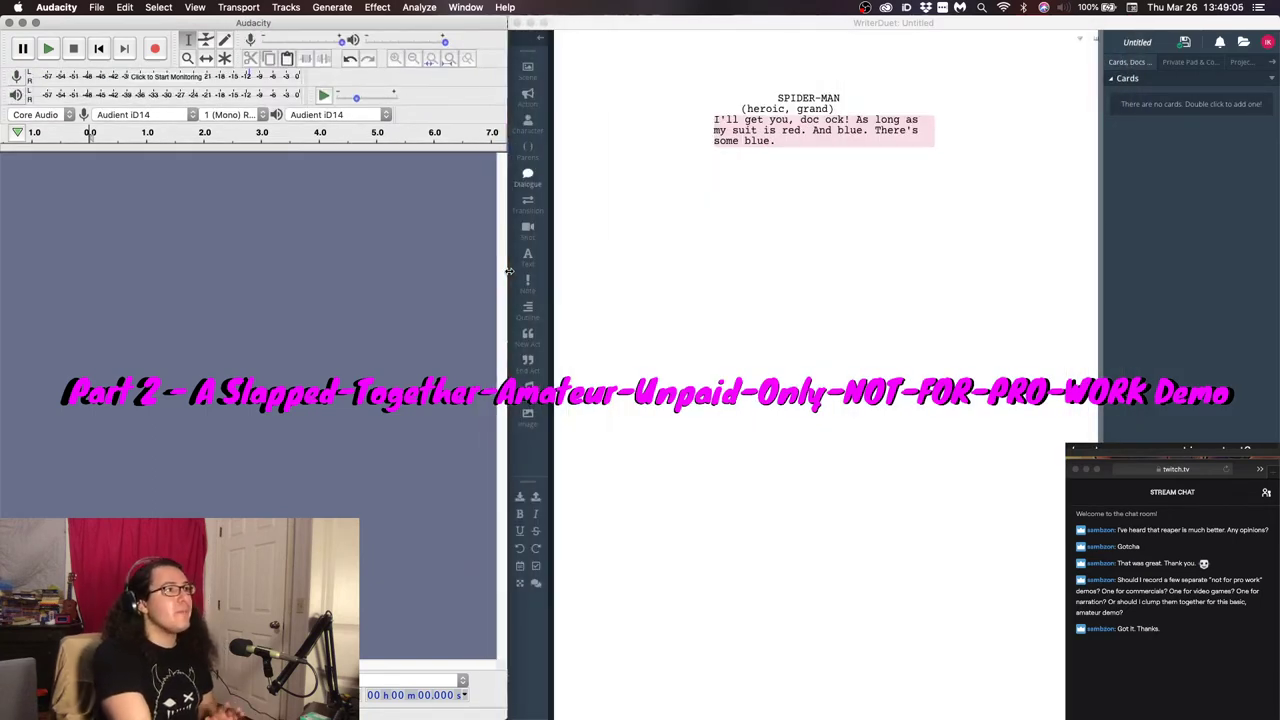
{"action": "left_click", "coordinate": [154, 52]}
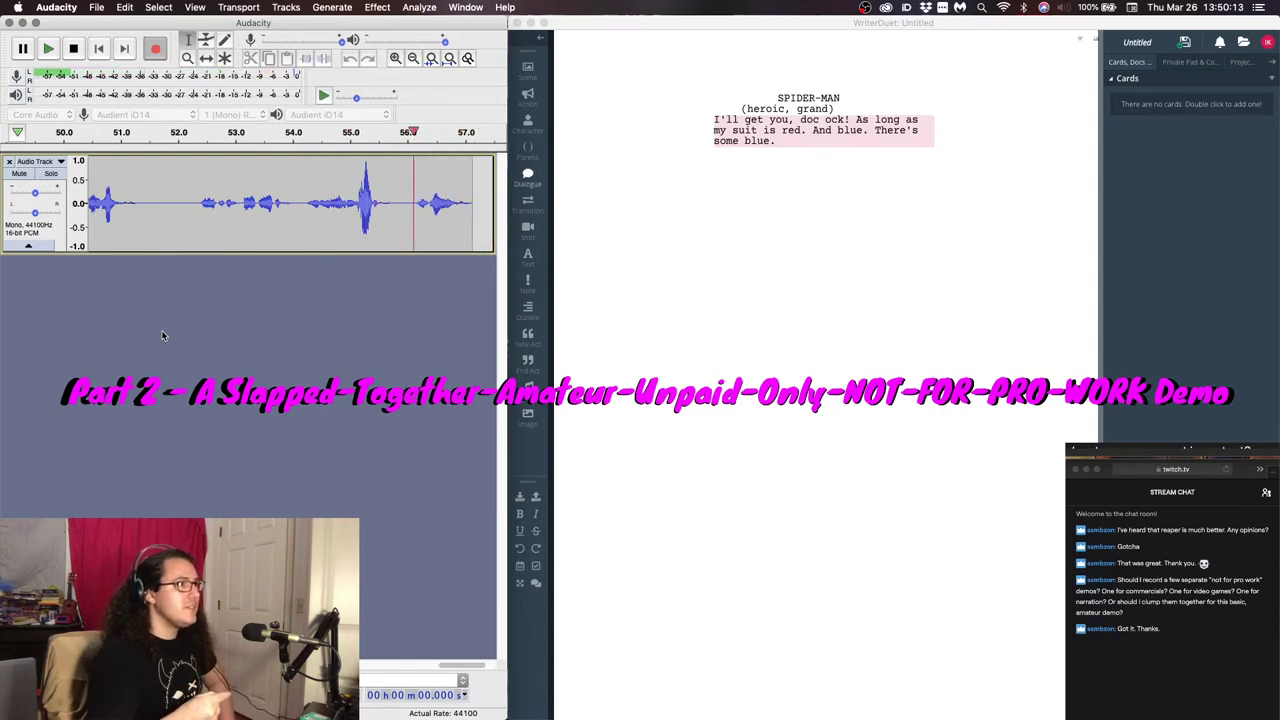
{"action": "left_click", "coordinate": [73, 48]}
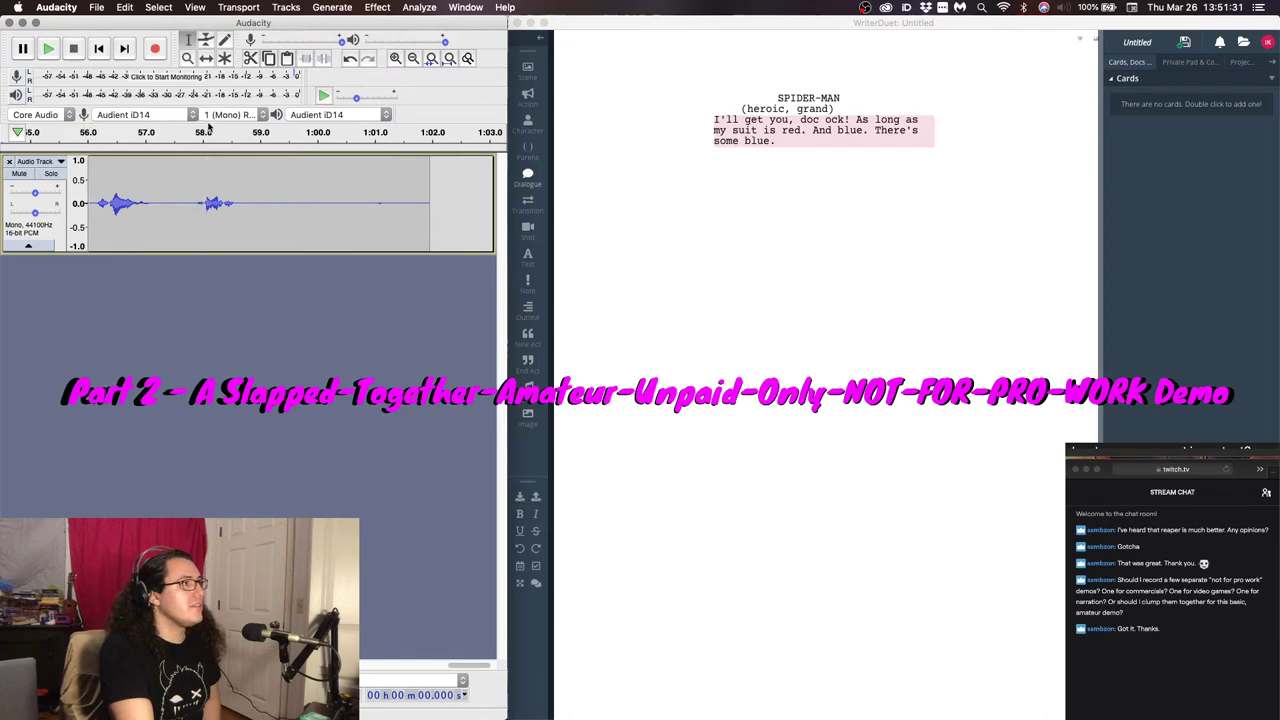
Enlarge the Audacity window and delete the unwanted opening of the recording, from the start to about 33.1 s
{"action": "left_click", "coordinate": [36, 22]}
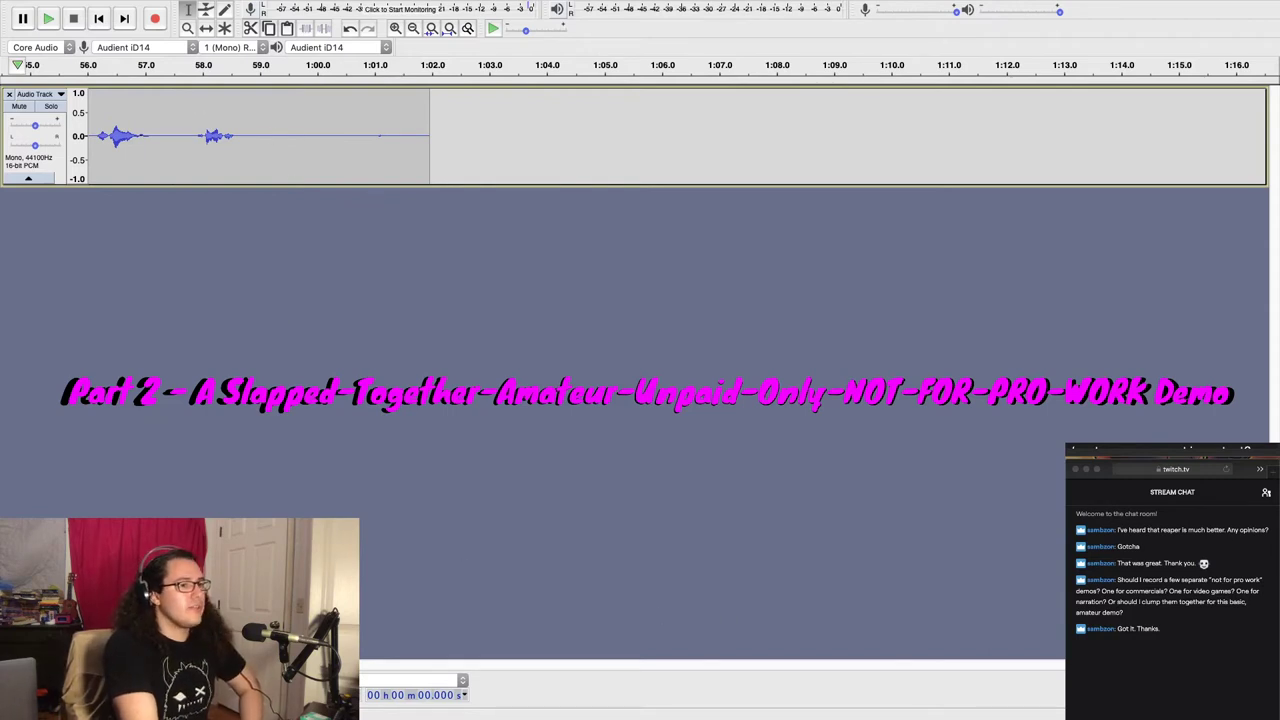
{"action": "scroll", "coordinate": [680, 135], "scroll_direction": "left", "scroll_amount": 15}
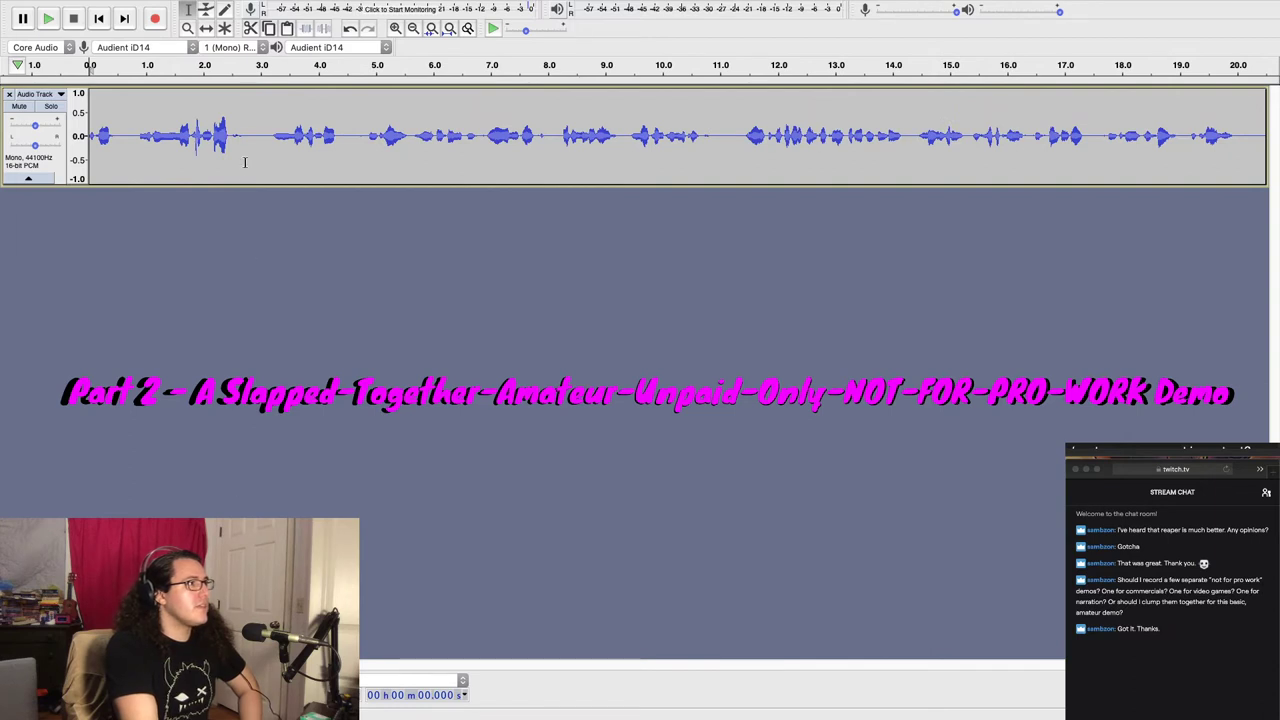
{"action": "scroll", "coordinate": [367, 676], "scroll_direction": "right", "scroll_amount": 5}
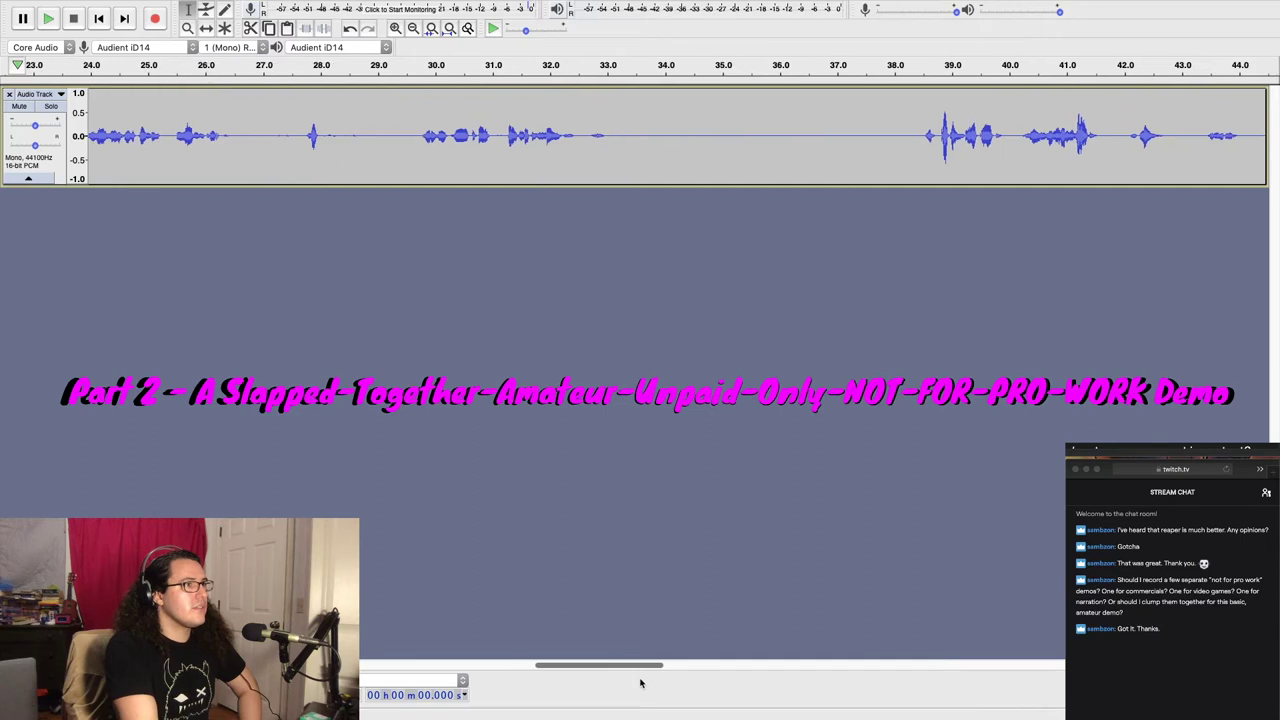
{"action": "left_click_drag", "start_coordinate": [614, 140], "coordinate": [4, 158]}
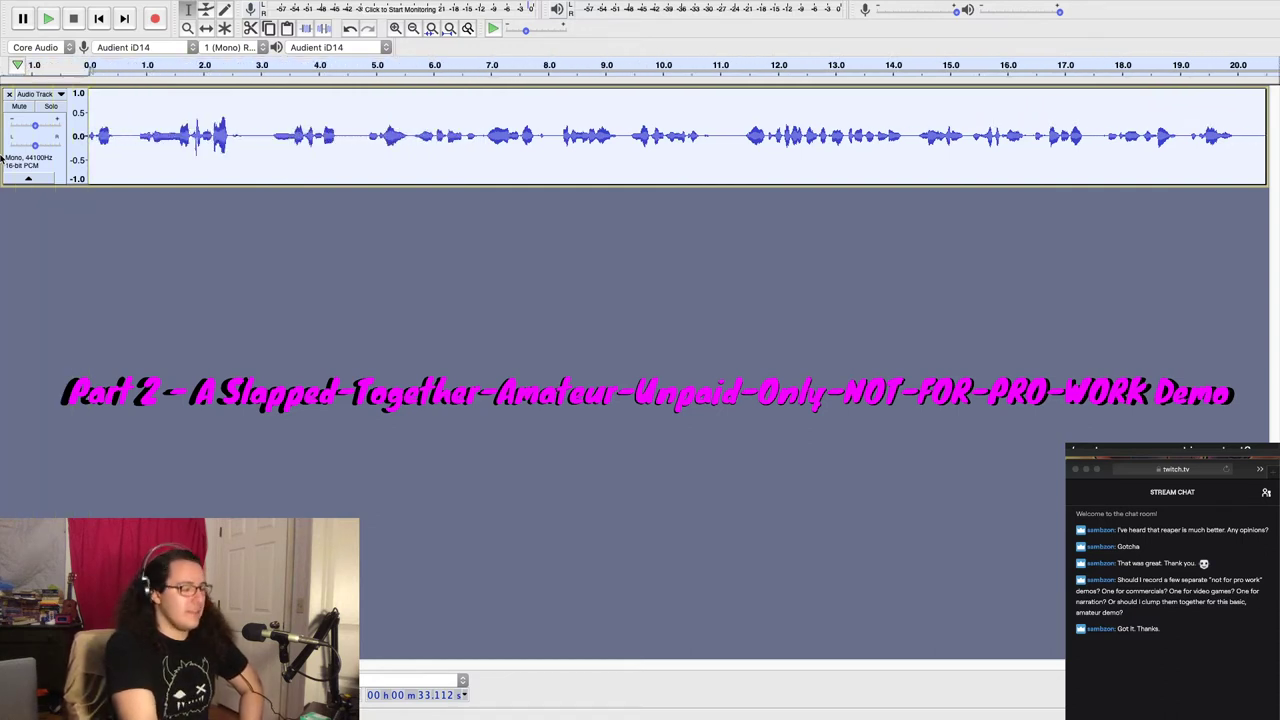
{"action": "key", "text": "Delete"}
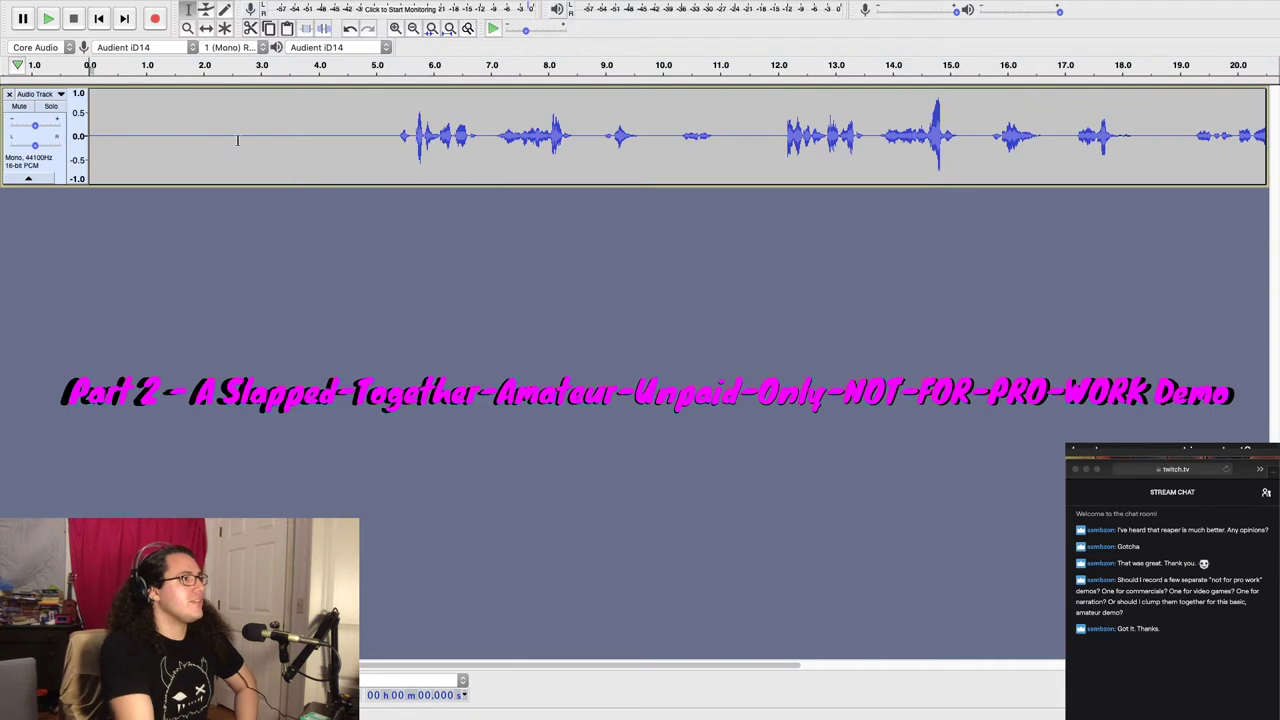
Delete a stretch of silence from about 1.5 s to 2.6 s in the track
{"action": "left_click_drag", "start_coordinate": [313, 137], "coordinate": [181, 142]}
{"action": "left_click", "coordinate": [283, 309]}
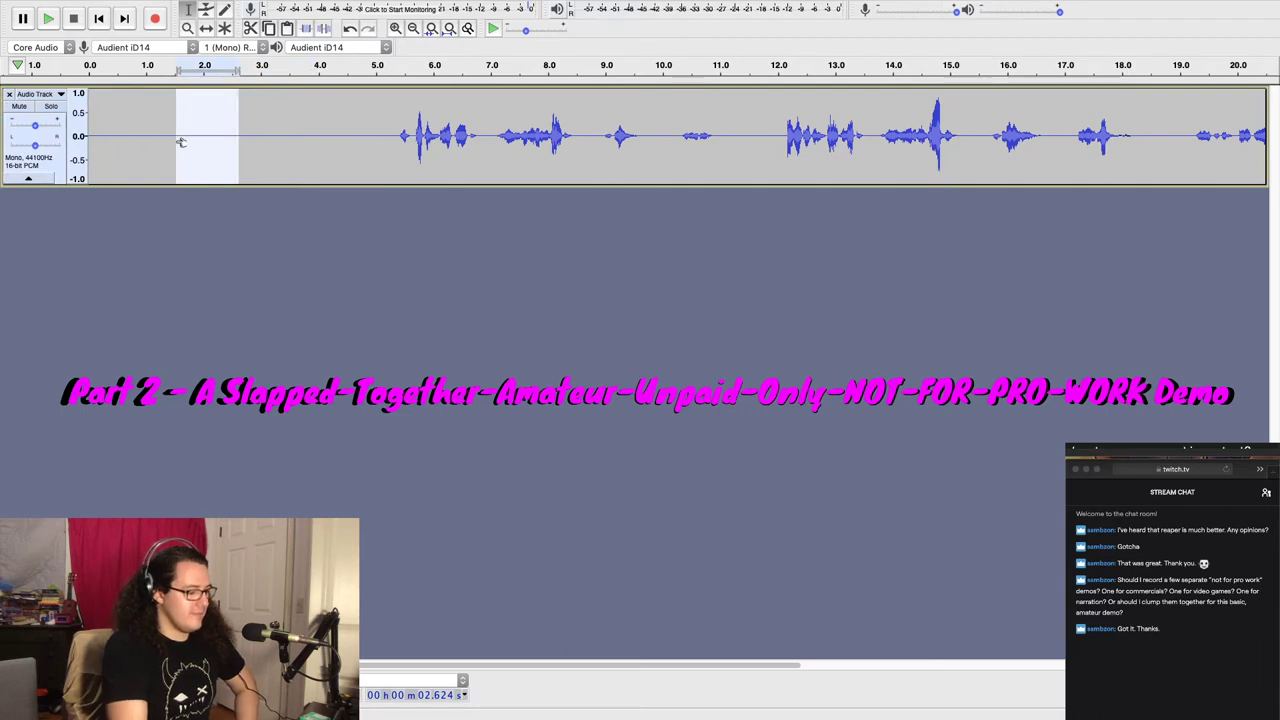
{"action": "key", "text": "Delete"}
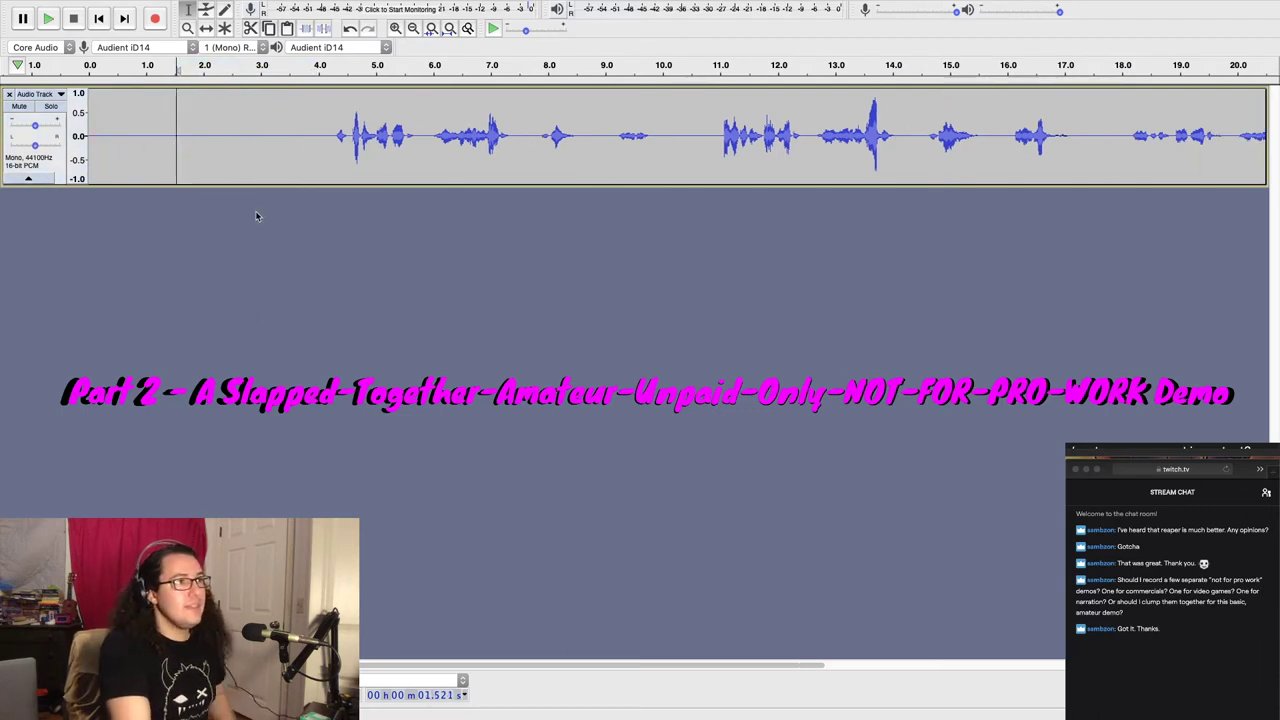
Place the cursor at about 3.84 s, just before the first line, and set the playback device to iShowU Audio Capture
{"action": "left_click", "coordinate": [309, 135]}
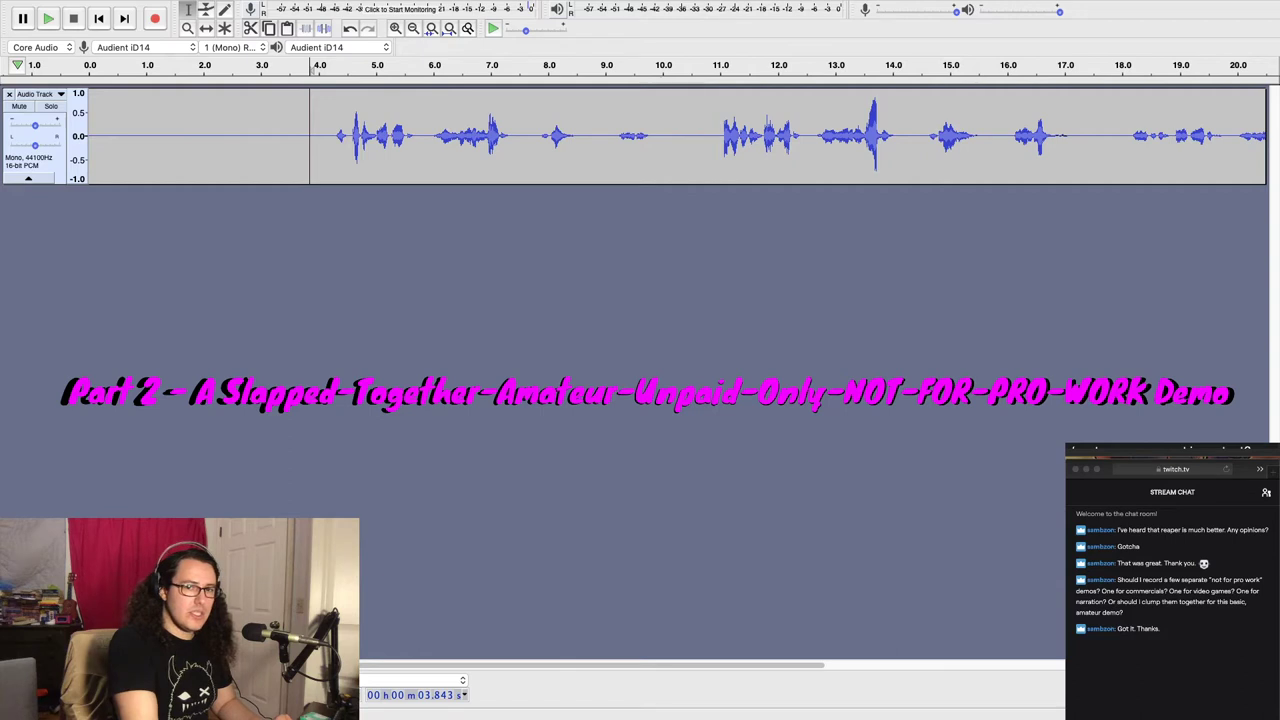
{"action": "left_click", "coordinate": [322, 48]}
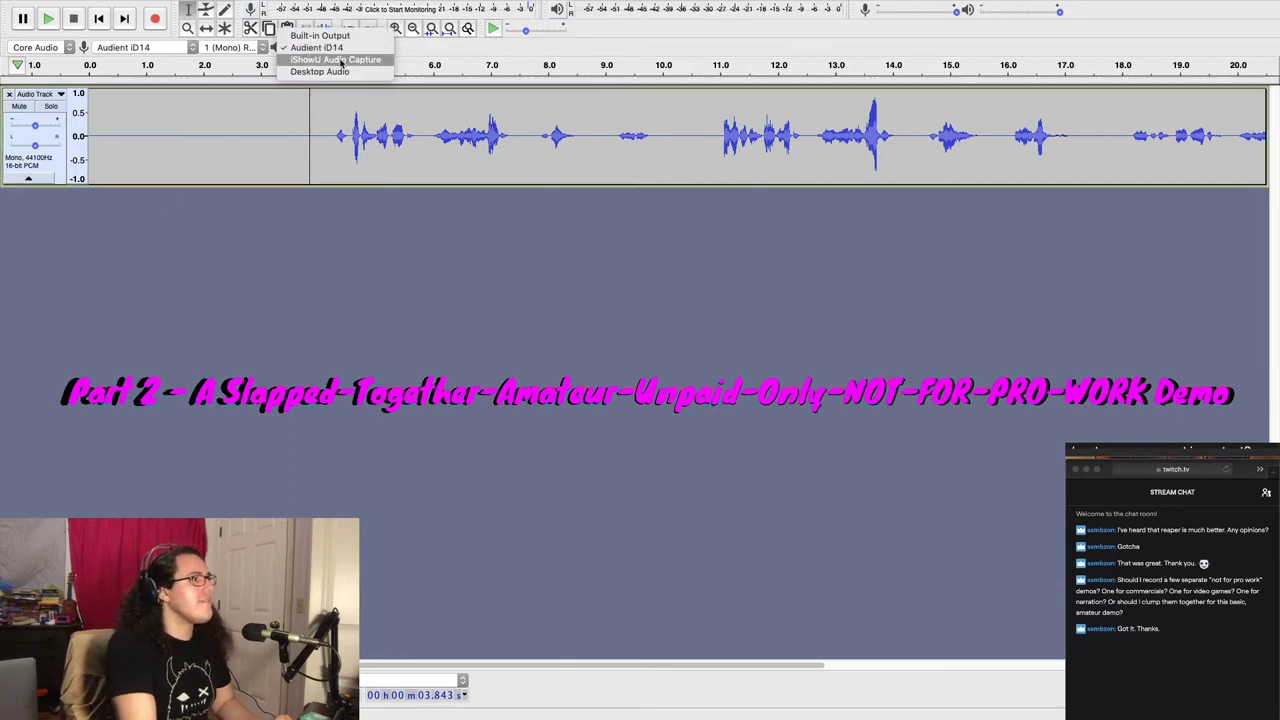
{"action": "left_click", "coordinate": [341, 61]}
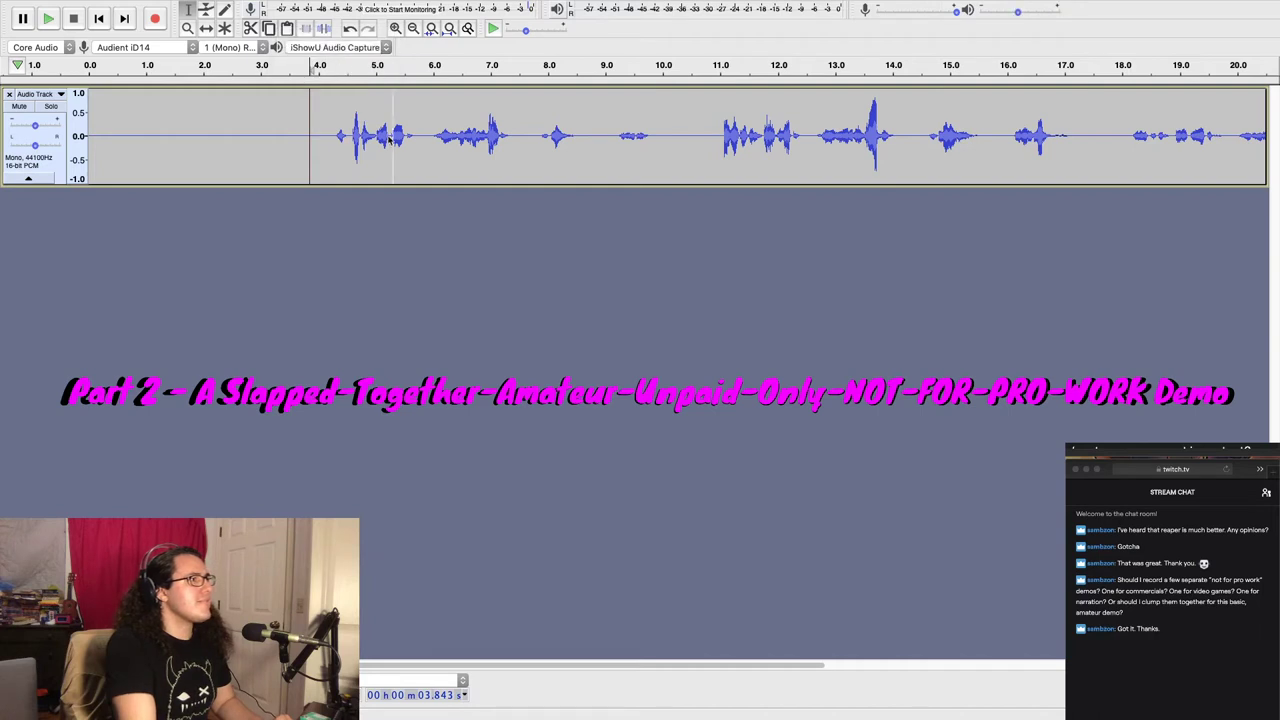
Check the system sound output device and briefly play the take from the cursor to test the audio
{"action": "mouse_move", "coordinate": [1017, 6]}
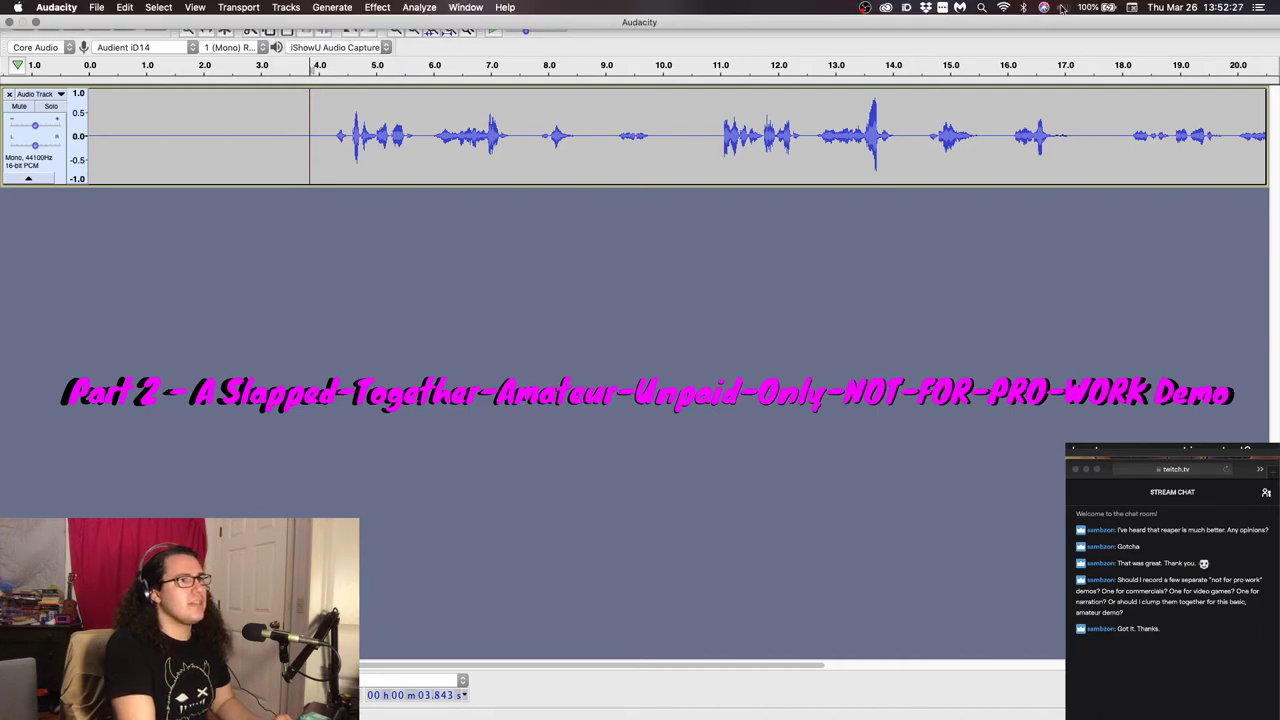
{"action": "left_click", "coordinate": [1062, 8]}
{"action": "left_click", "coordinate": [1107, 100]}
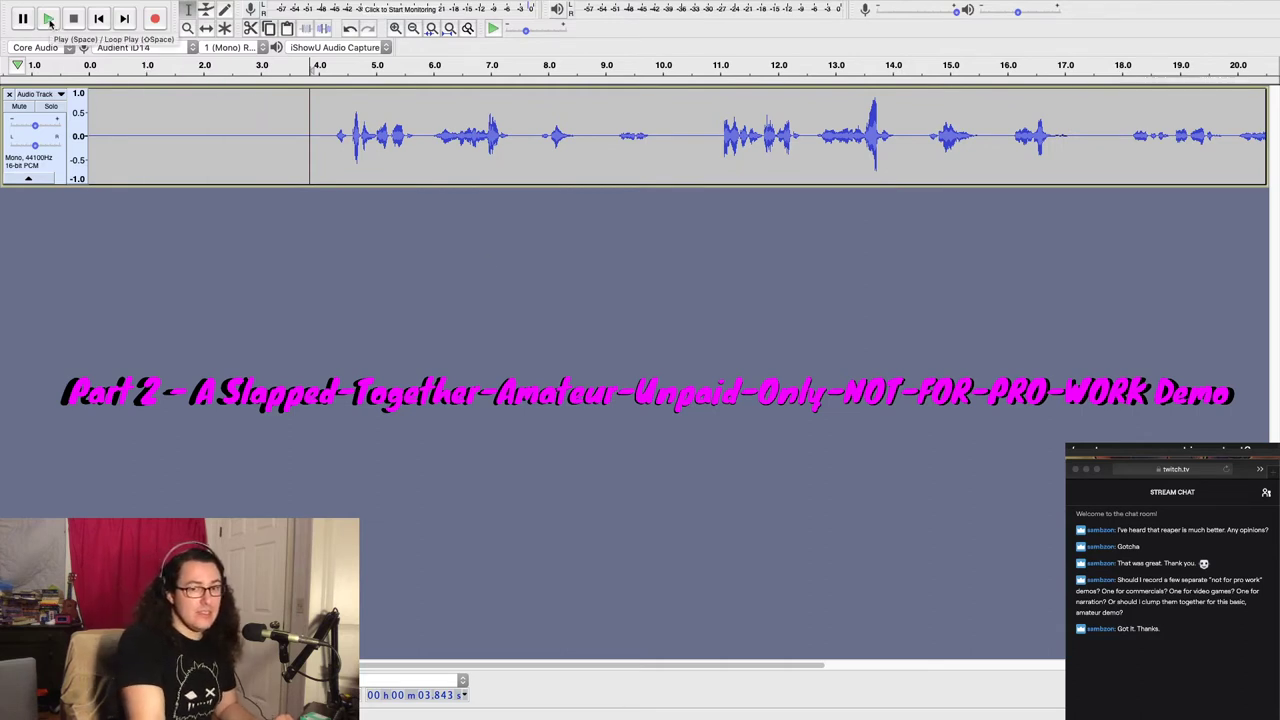
{"action": "left_click", "coordinate": [50, 20]}
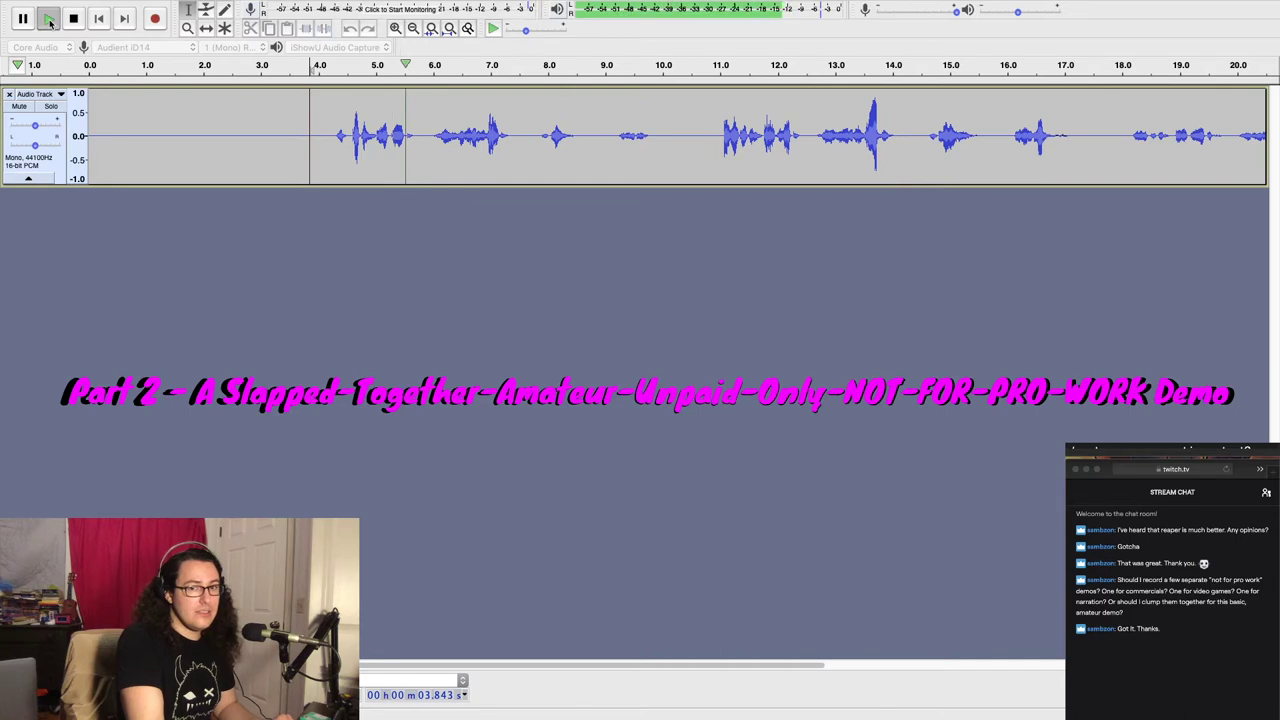
{"action": "left_click", "coordinate": [73, 18]}
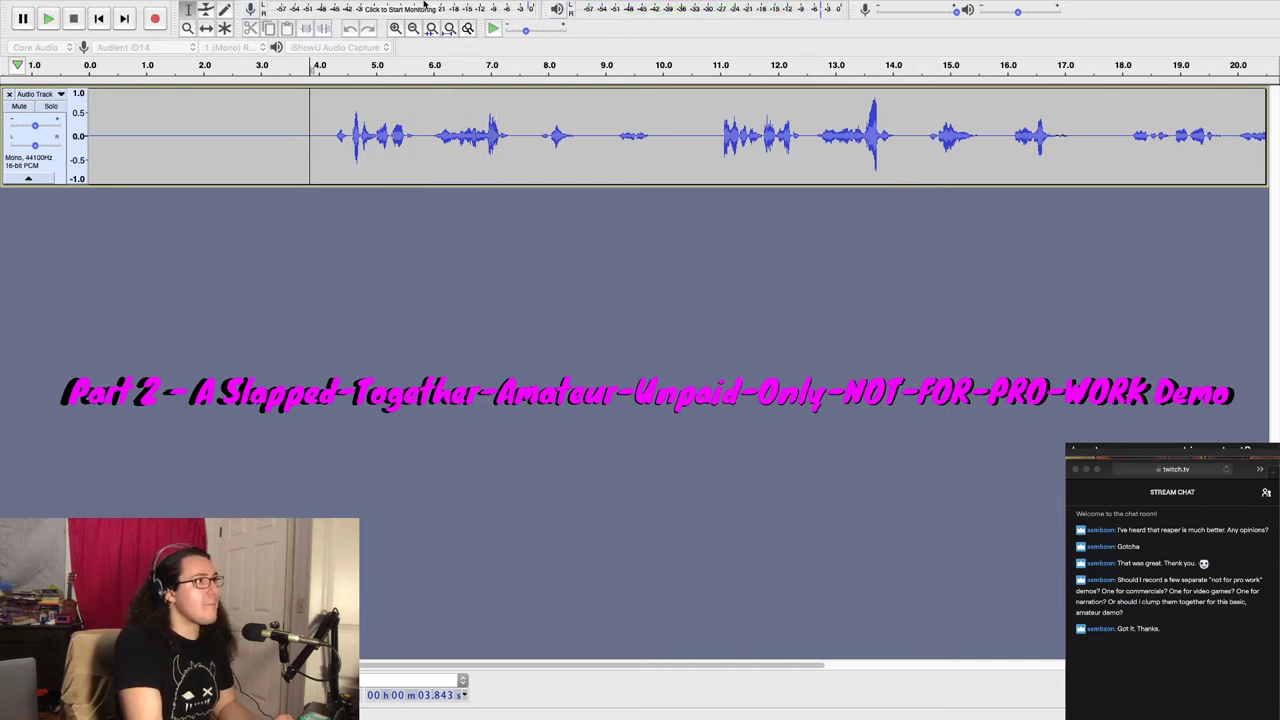
Choose Desktop Audio as the system sound output and play the take again from the cursor
{"action": "left_click", "coordinate": [1063, 7]}
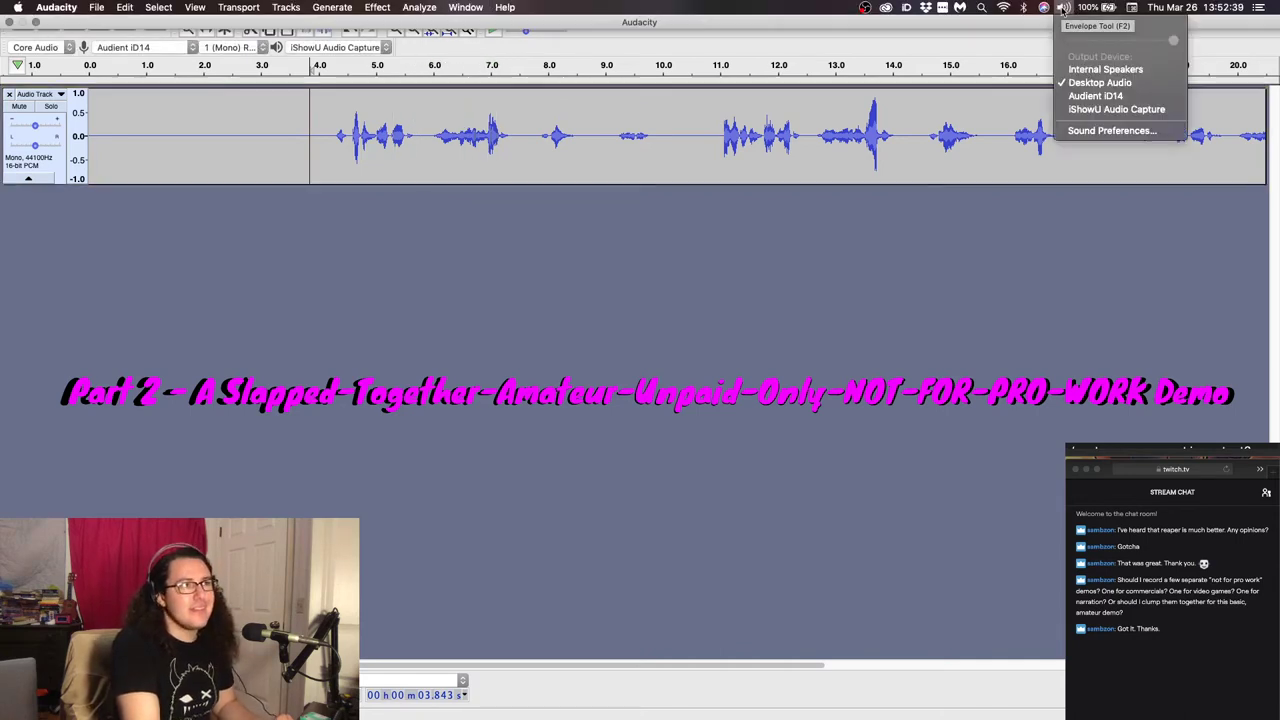
{"action": "left_click", "coordinate": [1099, 83]}
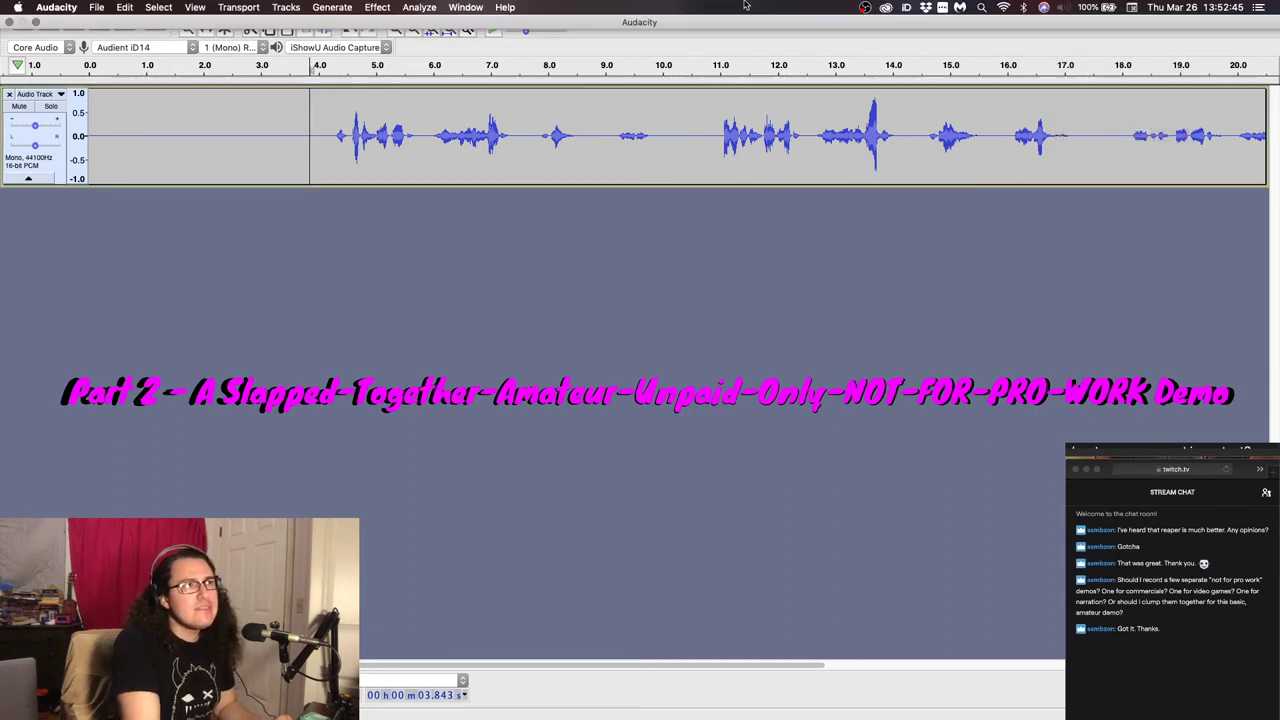
{"action": "left_click", "coordinate": [1063, 7]}
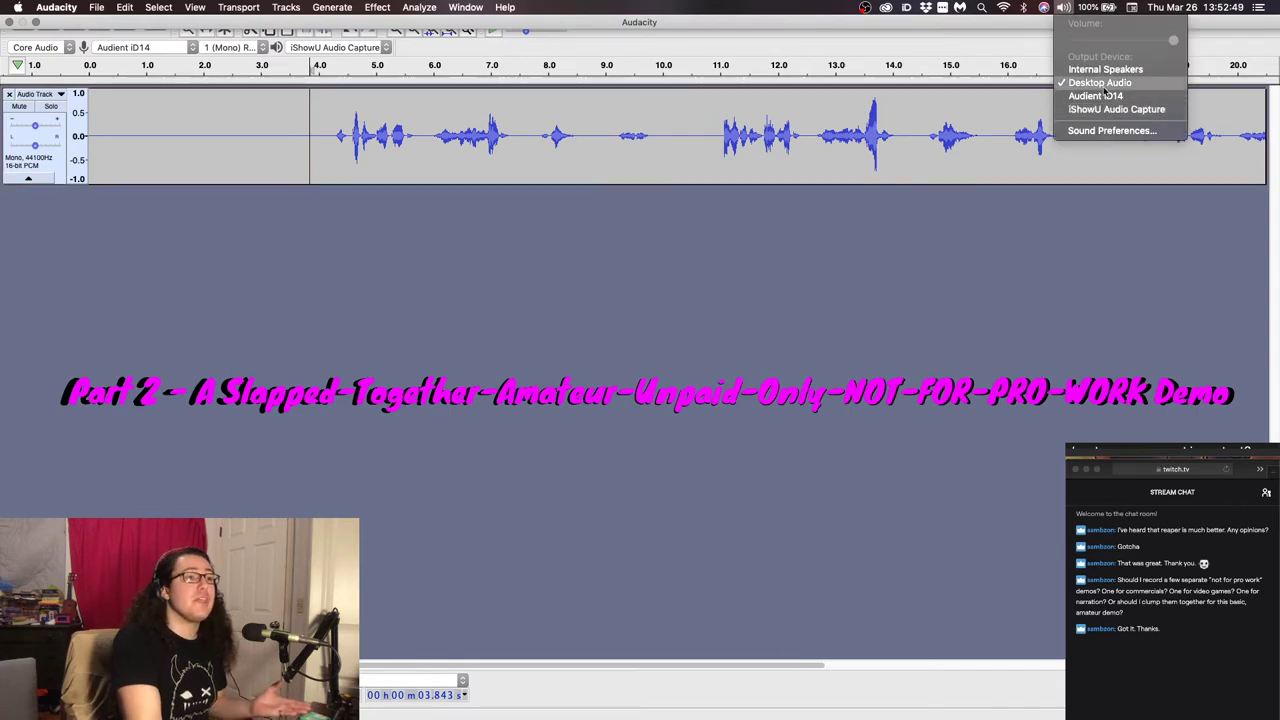
{"action": "left_click", "coordinate": [1015, 266]}
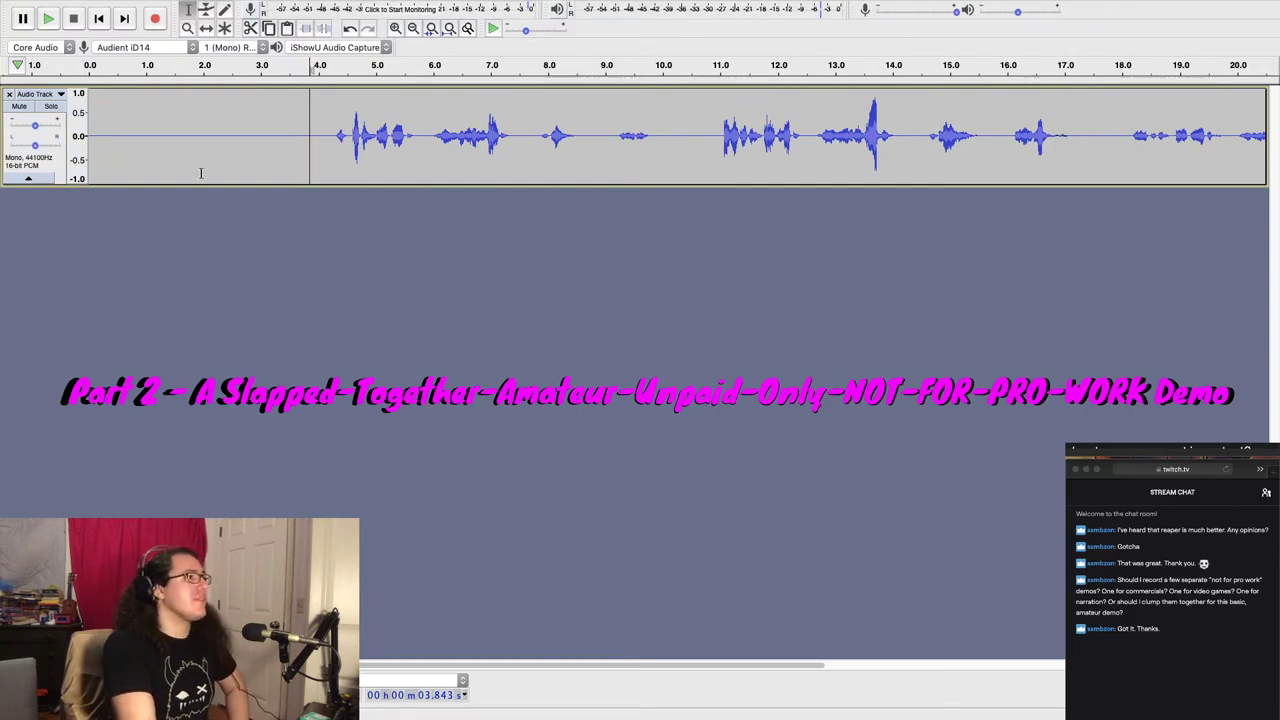
{"action": "left_click", "coordinate": [48, 18]}
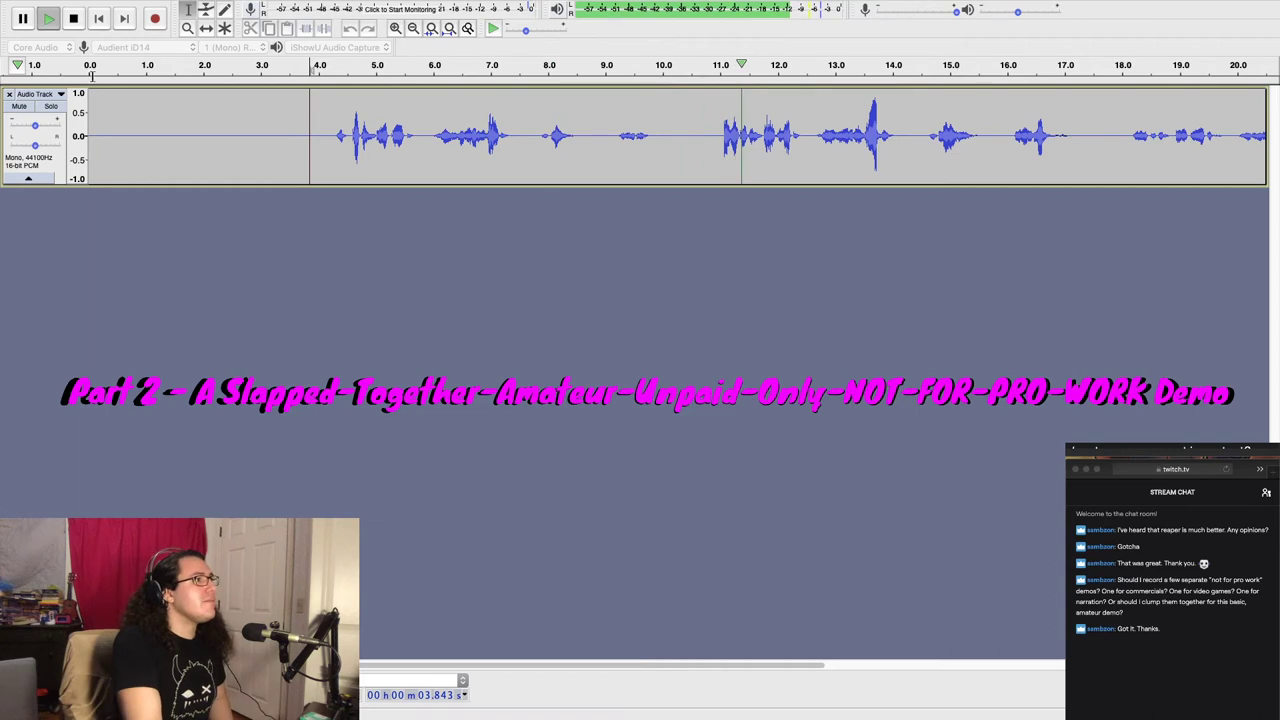
{"action": "left_click", "coordinate": [73, 18]}
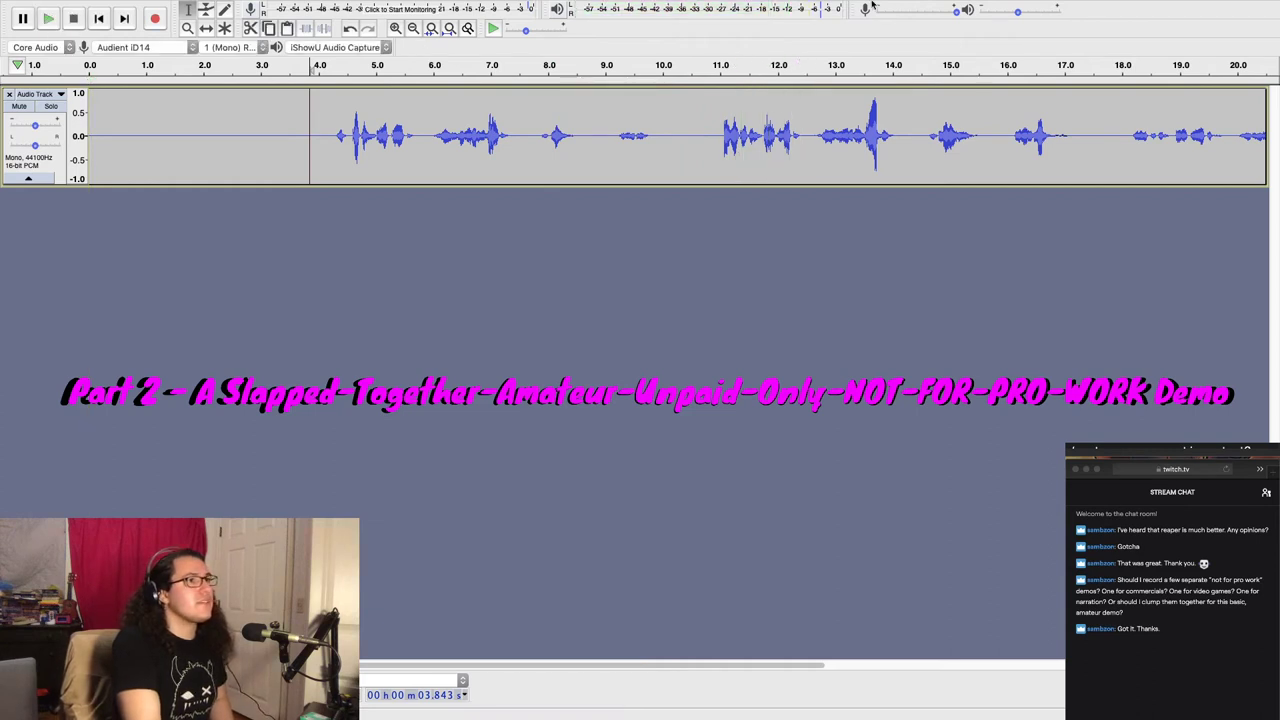
Raise Audacity's playback volume to maximum and listen to the take again from the cursor
{"action": "mouse_move", "coordinate": [1054, 30]}
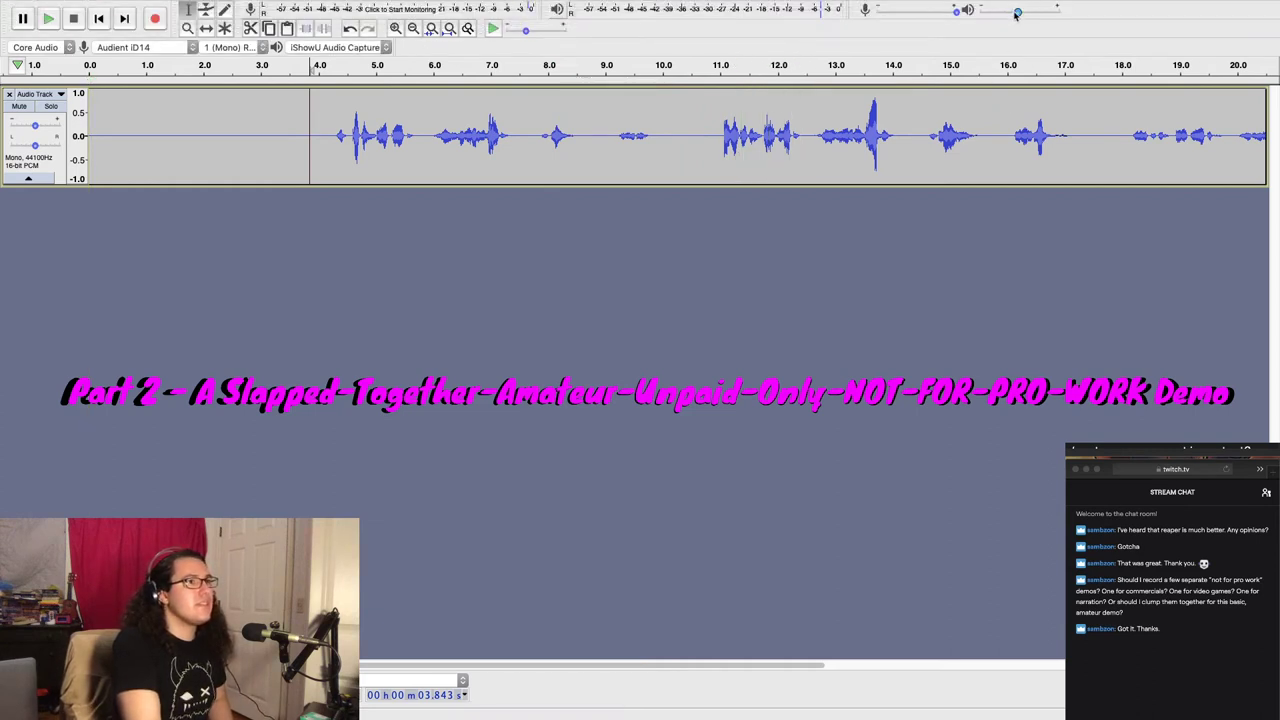
{"action": "left_click", "coordinate": [48, 19]}
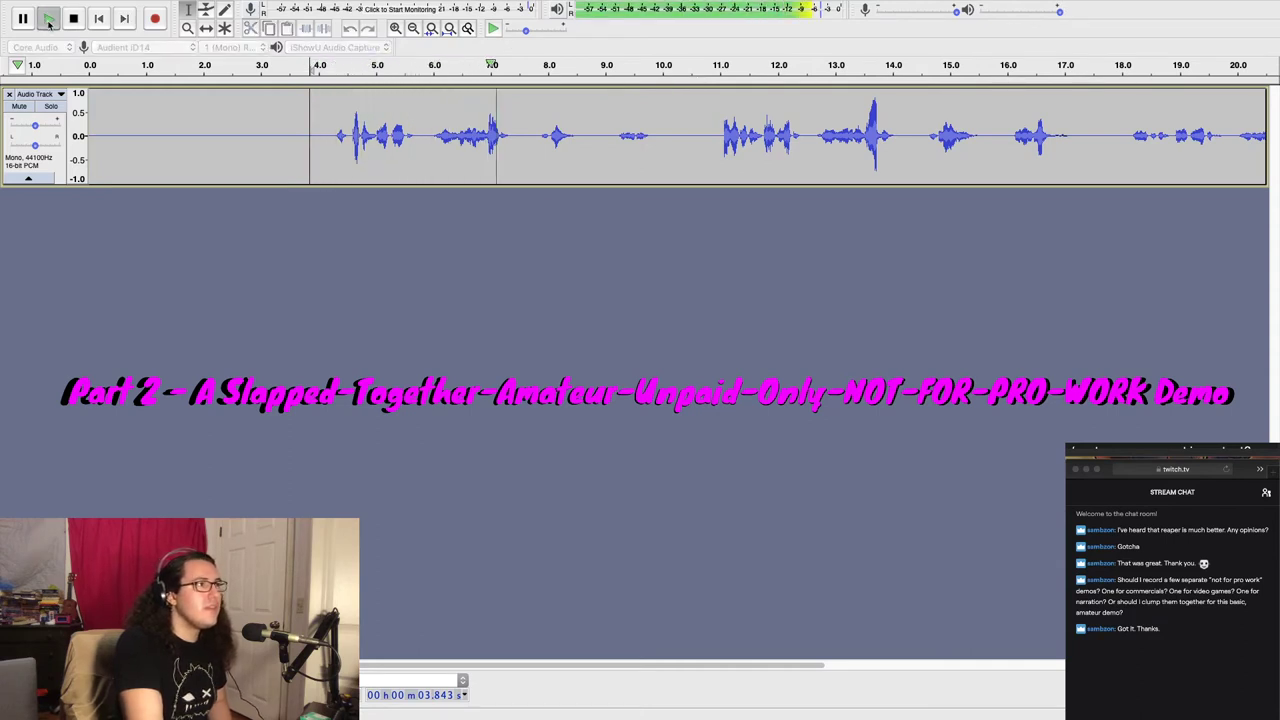
{"action": "left_click", "coordinate": [75, 20]}
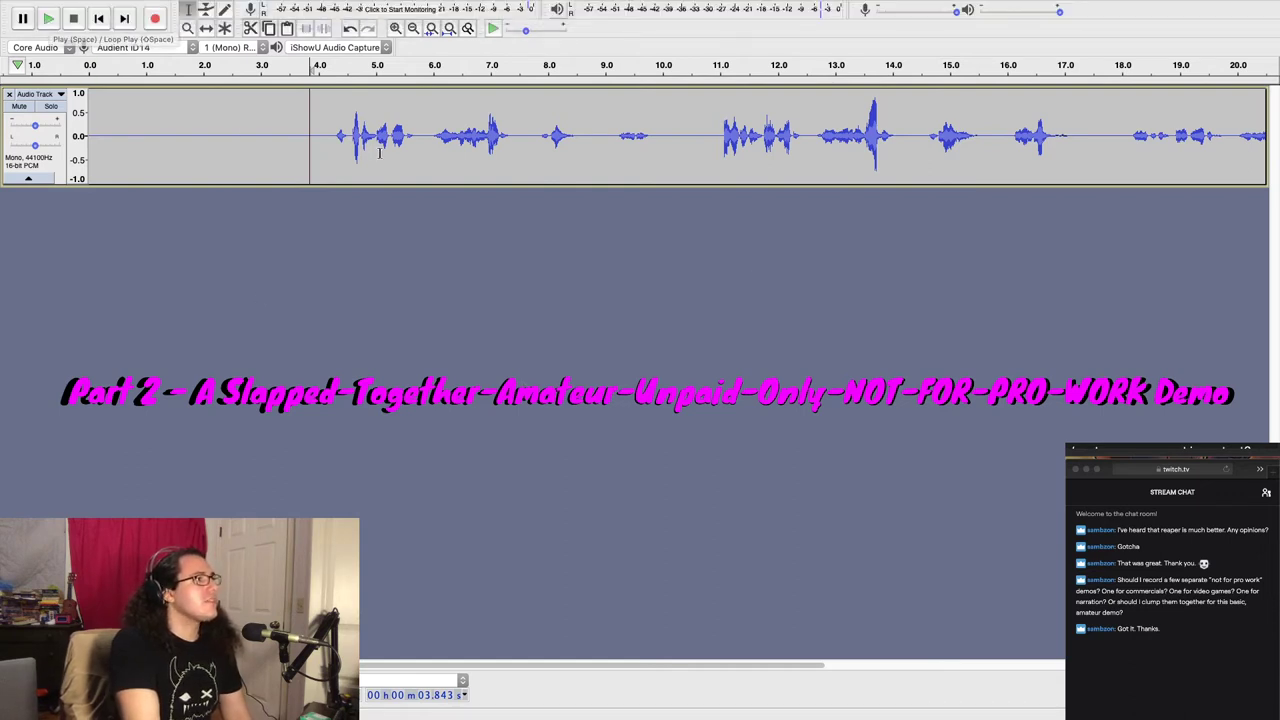
Trim the recording by deleting the first 4.3 s of silence, and everything after about 12.8 s in the shortened track
{"action": "left_click_drag", "start_coordinate": [335, 149], "coordinate": [115, 383]}
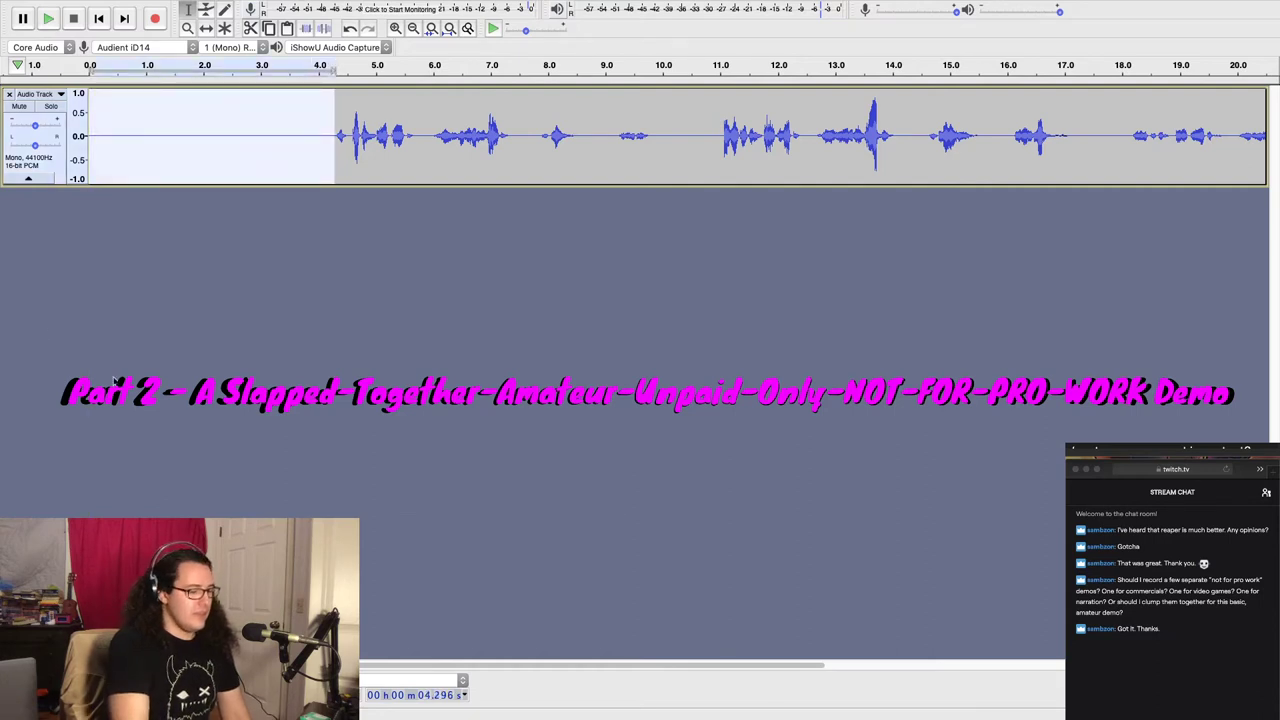
{"action": "key", "text": "Delete"}
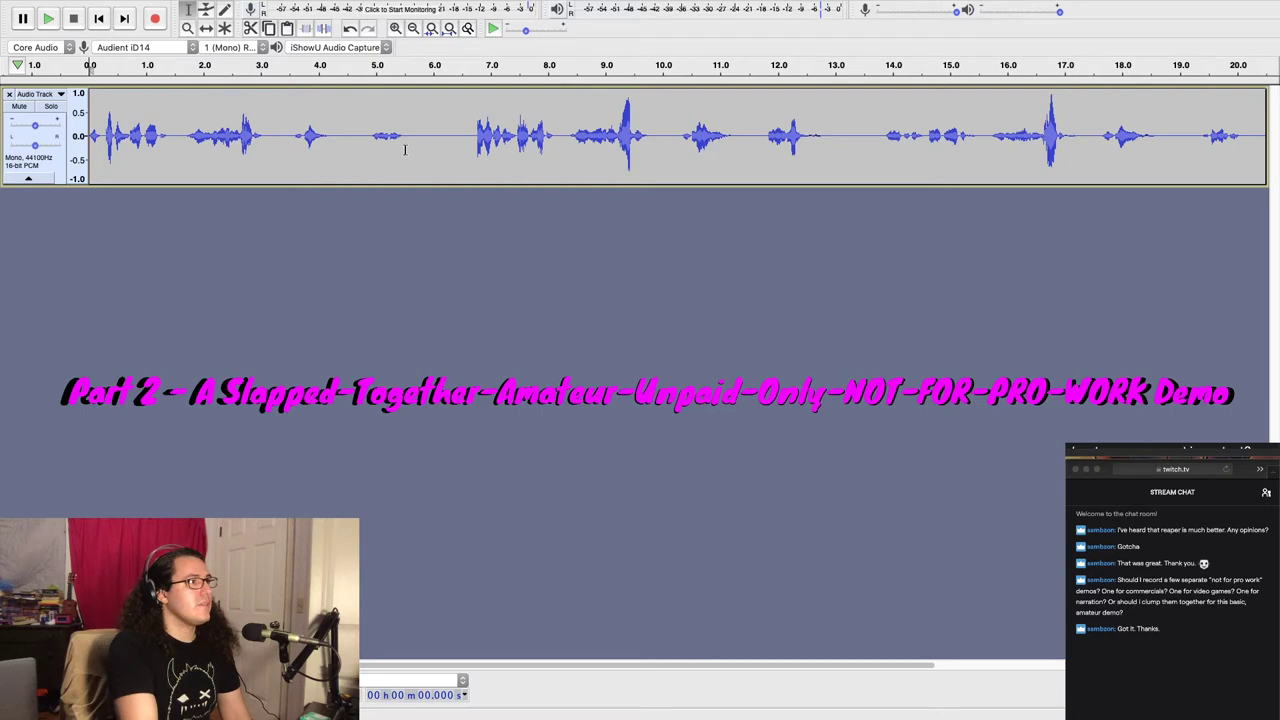
{"action": "left_click_drag", "start_coordinate": [403, 151], "coordinate": [1104, 170]}
{"action": "left_click_drag", "start_coordinate": [846, 179], "coordinate": [783, 231]}
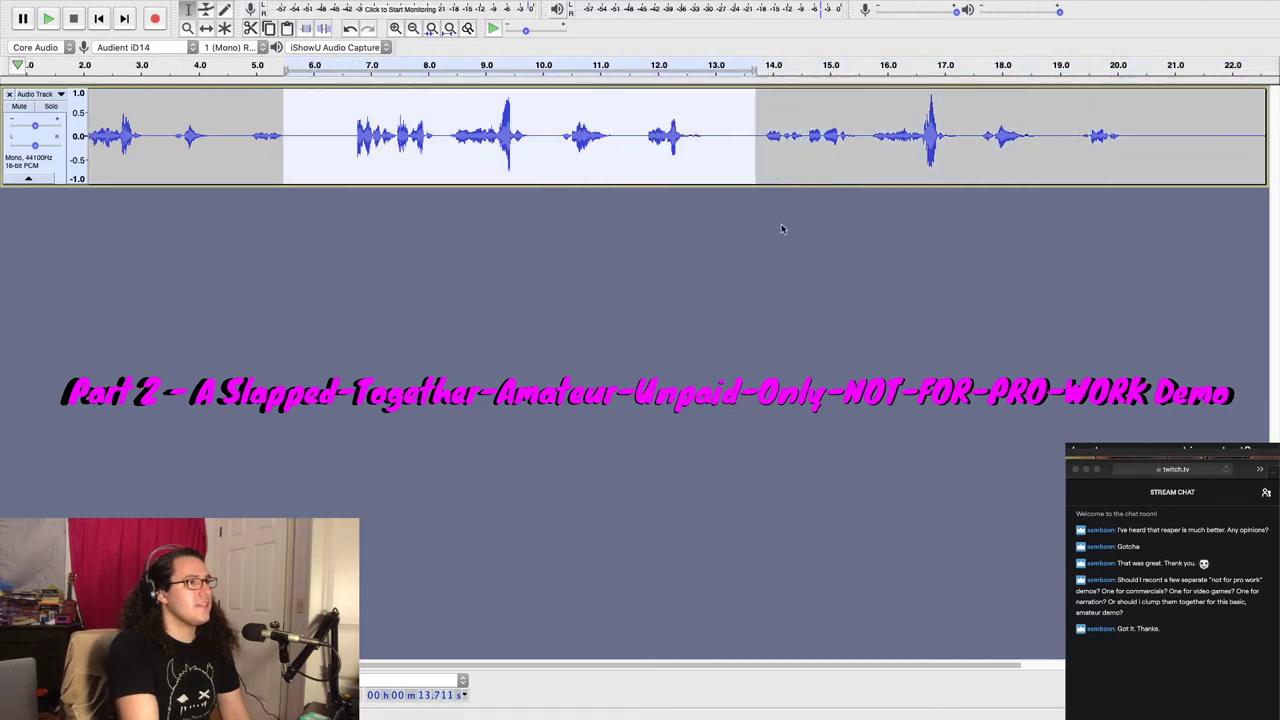
{"action": "left_click", "coordinate": [783, 231]}
{"action": "left_click_drag", "start_coordinate": [703, 143], "coordinate": [1126, 165]}
{"action": "key", "text": "Delete"}
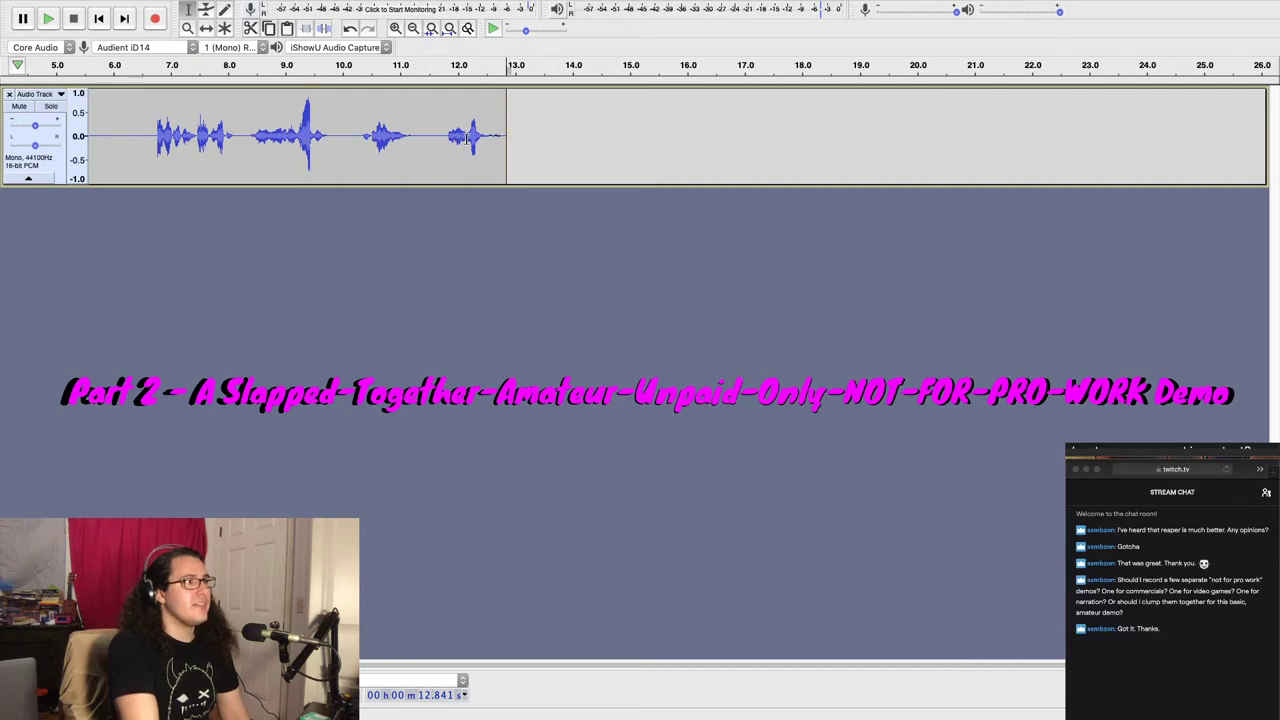
Delete the second reading from about 6.2 s to the end of the track, keeping only the first reading
{"action": "scroll", "coordinate": [522, 664], "scroll_direction": "left", "scroll_amount": 3}
{"action": "scroll", "coordinate": [522, 664], "scroll_direction": "left", "scroll_amount": 3}
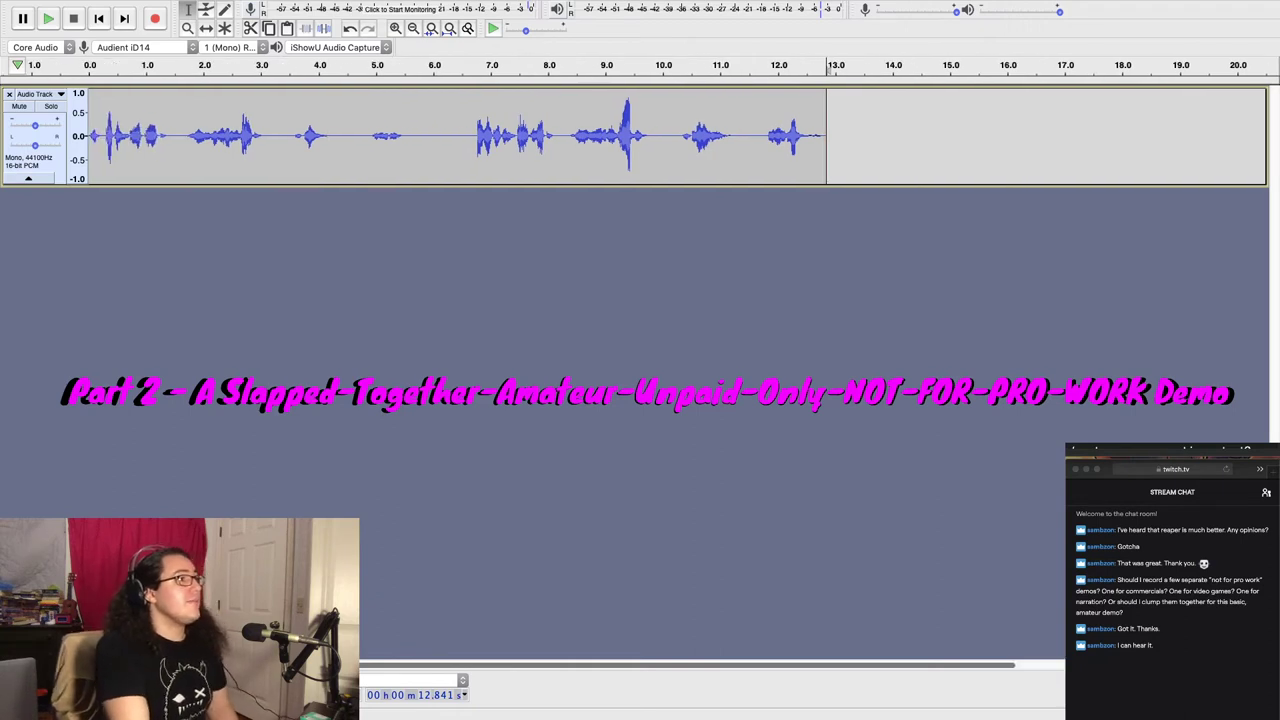
{"action": "left_click", "coordinate": [436, 101]}
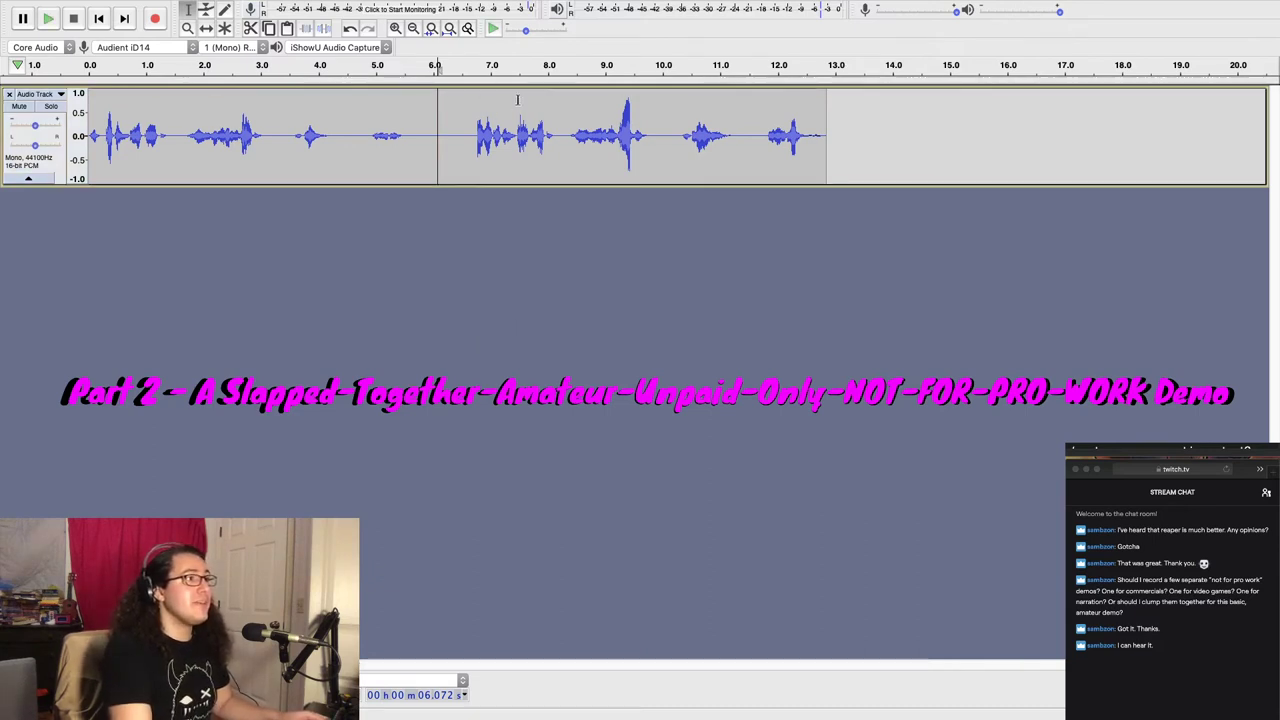
{"action": "left_click_drag", "start_coordinate": [829, 137], "coordinate": [445, 161]}
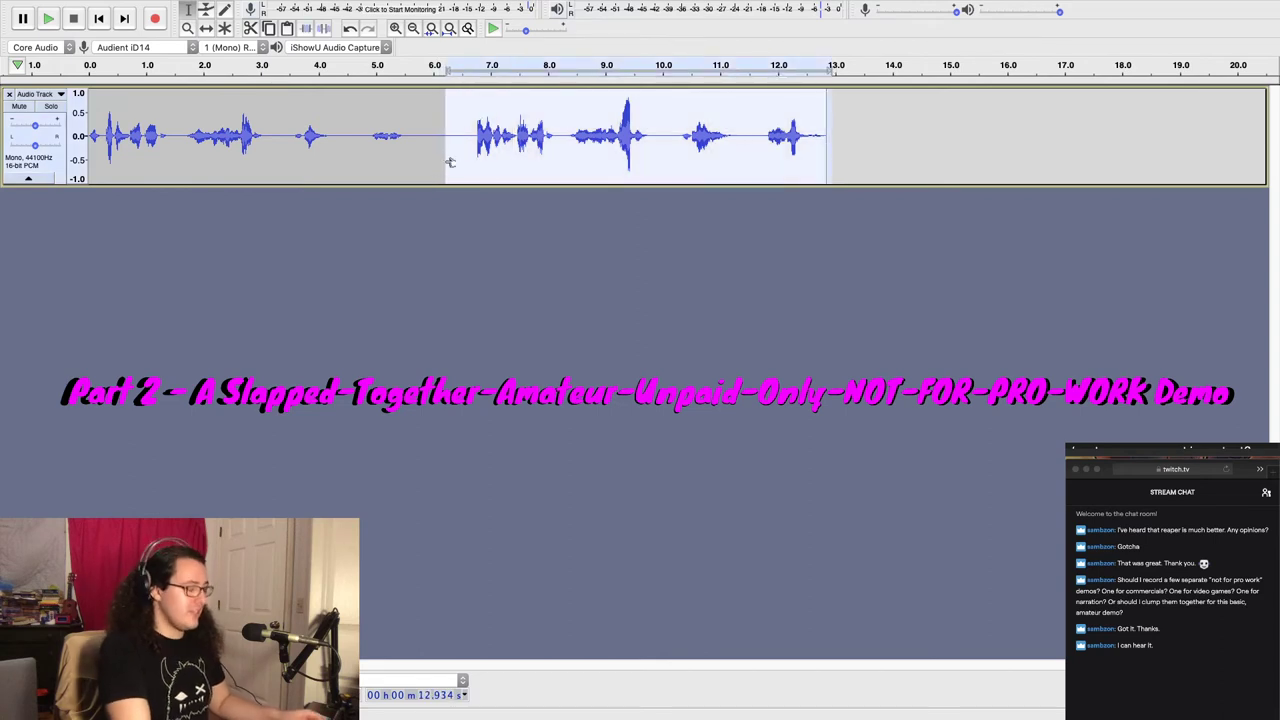
{"action": "key", "text": "Delete"}
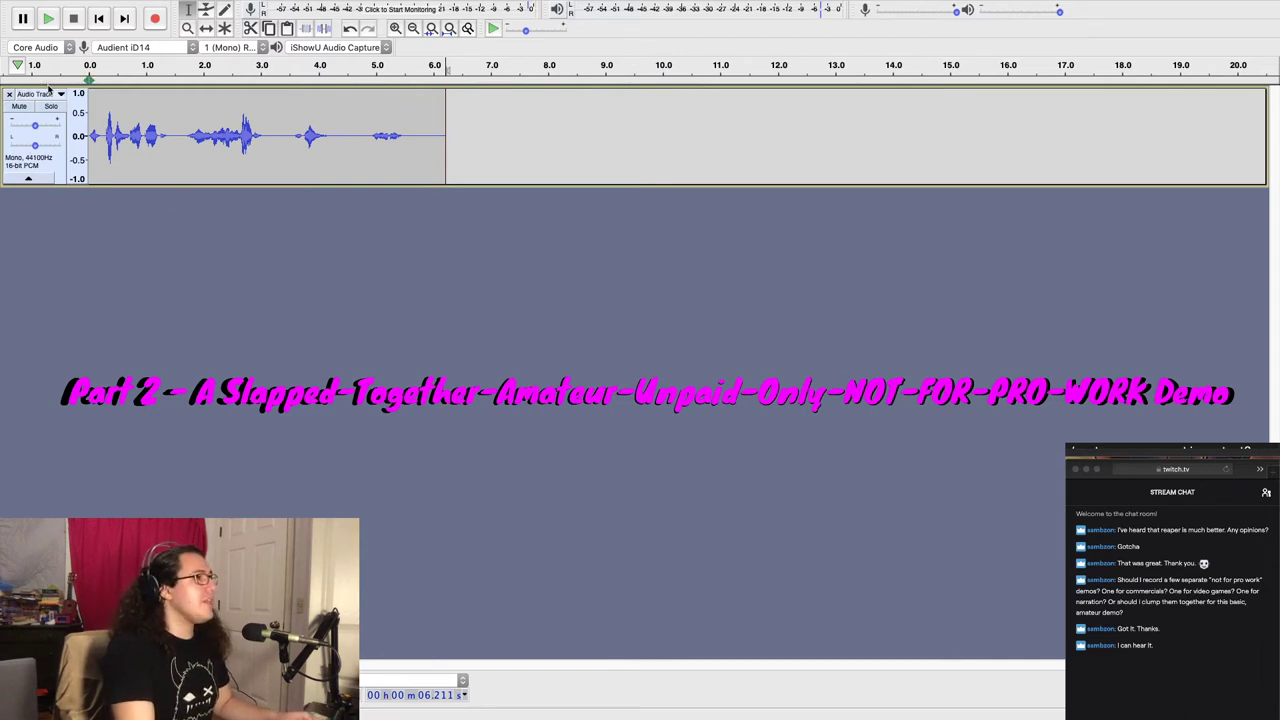
Add a second mono audio track and paste the cut second reading at its start
{"action": "key", "text": "space"}
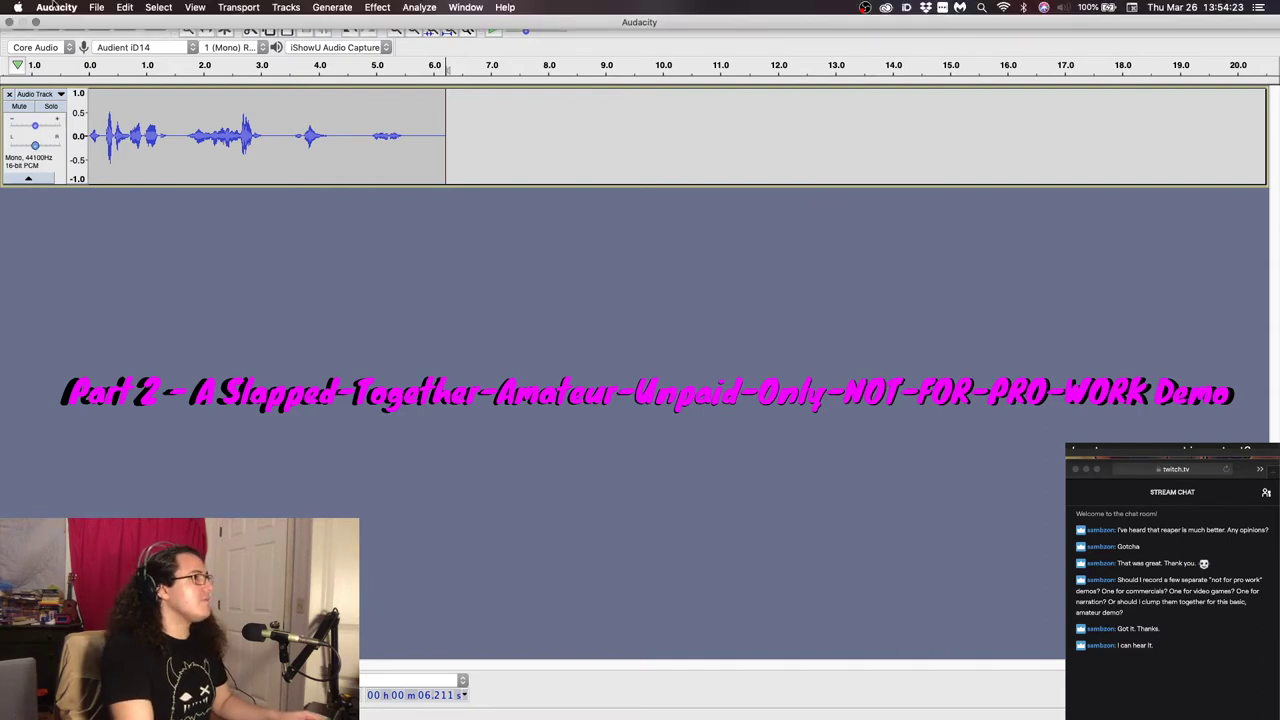
{"action": "left_click", "coordinate": [56, 7]}
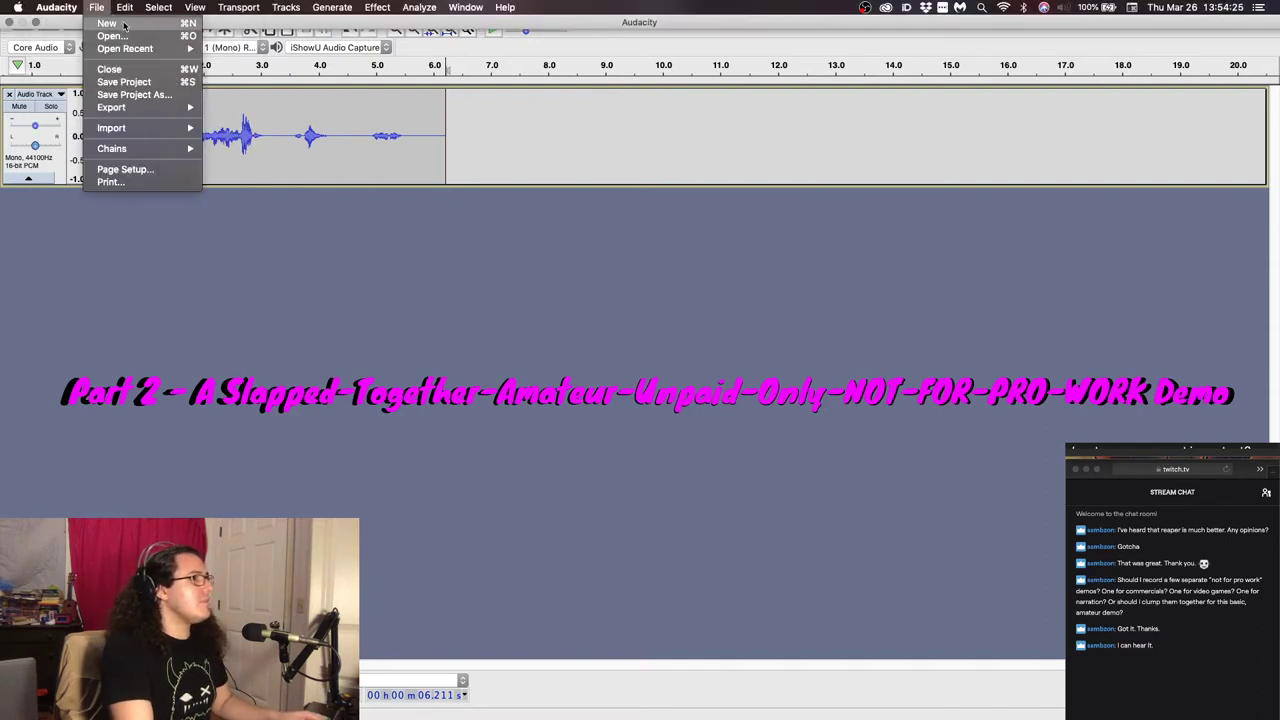
{"action": "mouse_move", "coordinate": [125, 8]}
{"action": "mouse_move", "coordinate": [286, 7]}
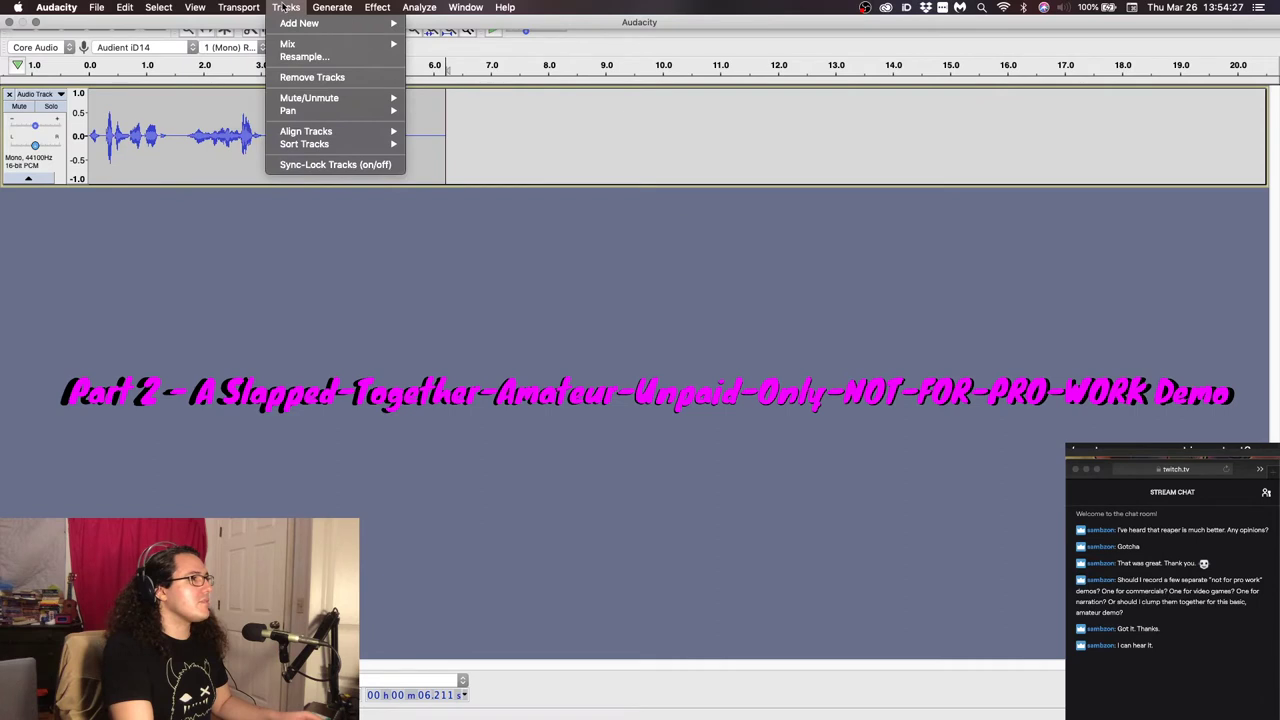
{"action": "left_click", "coordinate": [444, 28]}
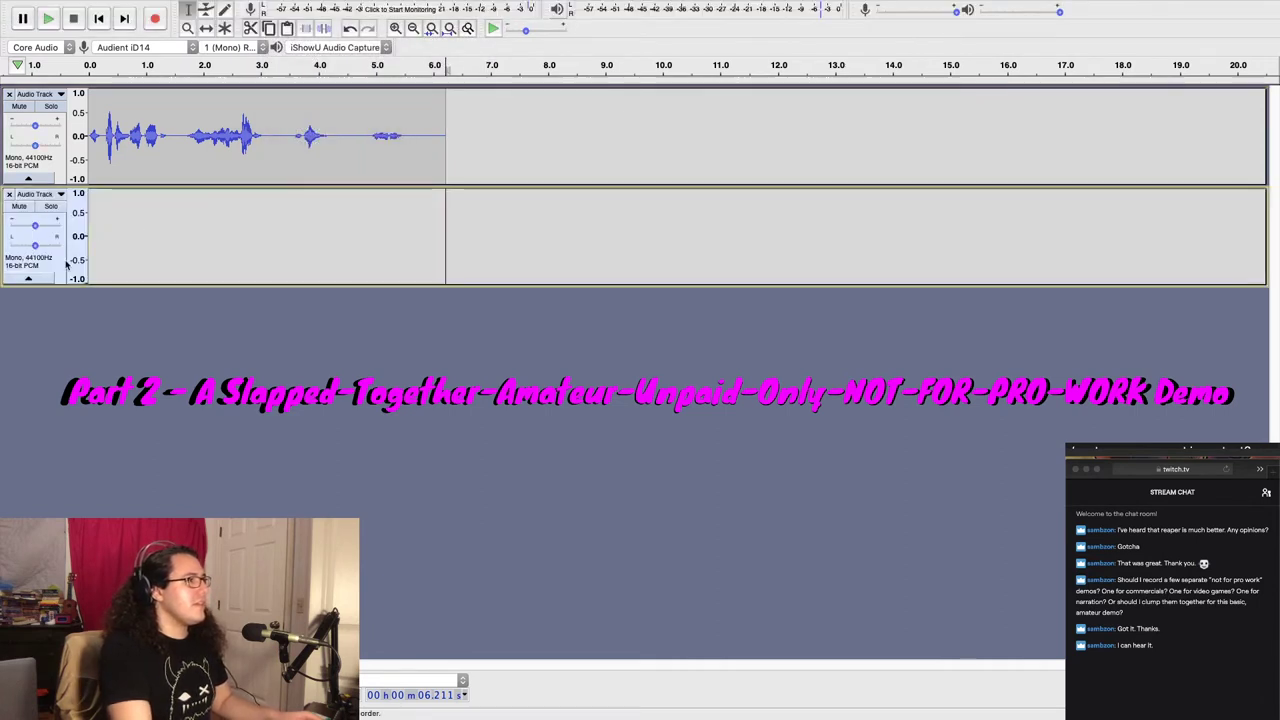
{"action": "left_click", "coordinate": [57, 265]}
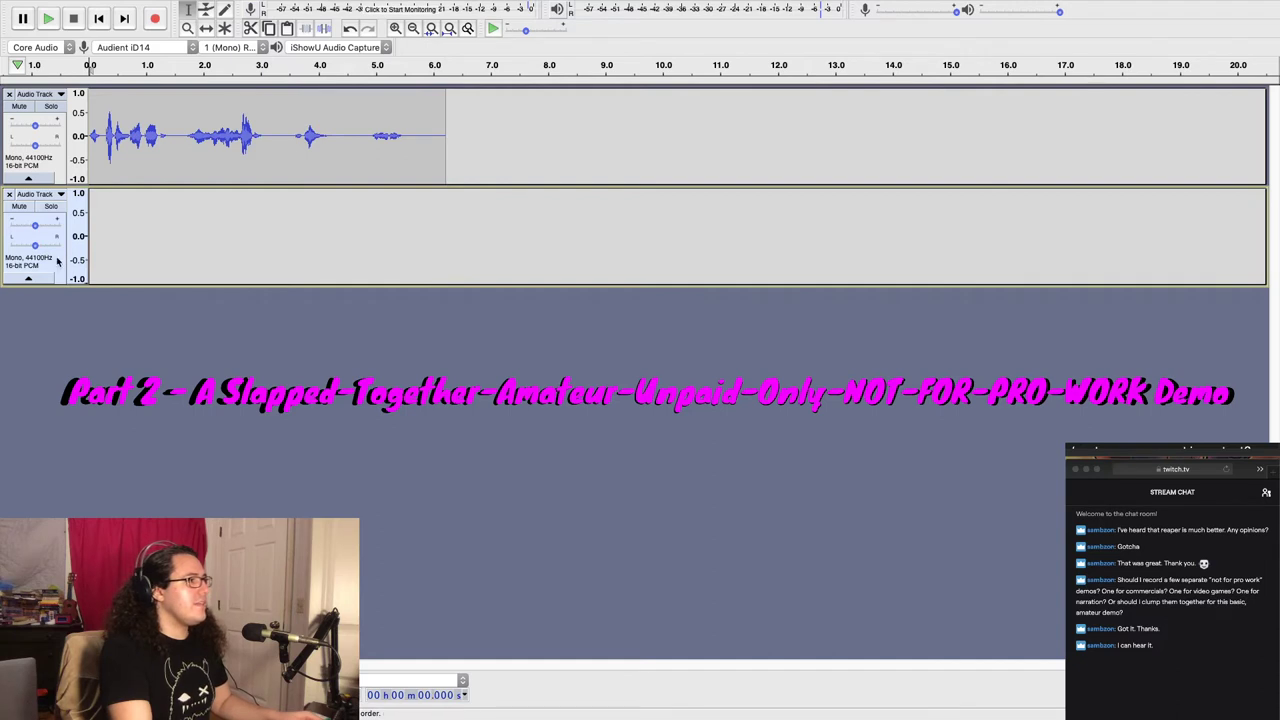
{"action": "key", "text": "super+v"}
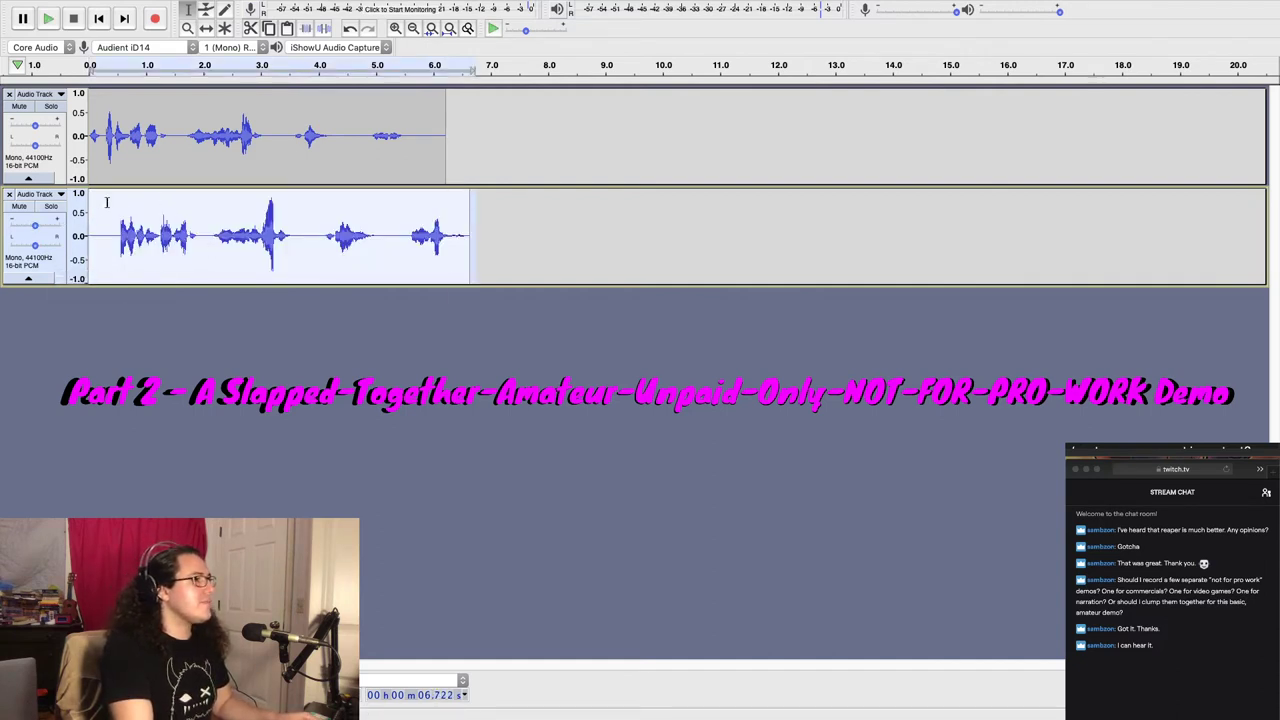
Shift the pasted reading along the lower track to start at about 5.1 s, and return to the Selection tool
{"action": "left_click", "coordinate": [207, 28]}
{"action": "left_click_drag", "start_coordinate": [198, 202], "coordinate": [473, 214]}
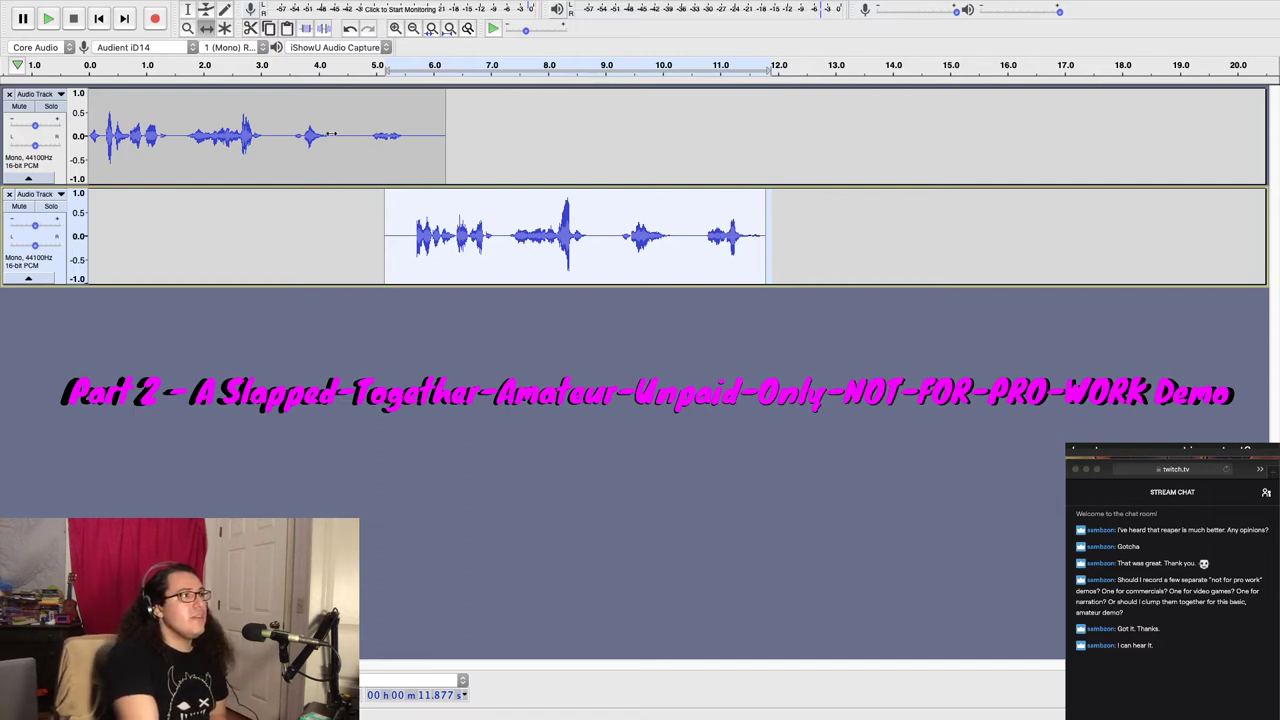
{"action": "left_click", "coordinate": [186, 9]}
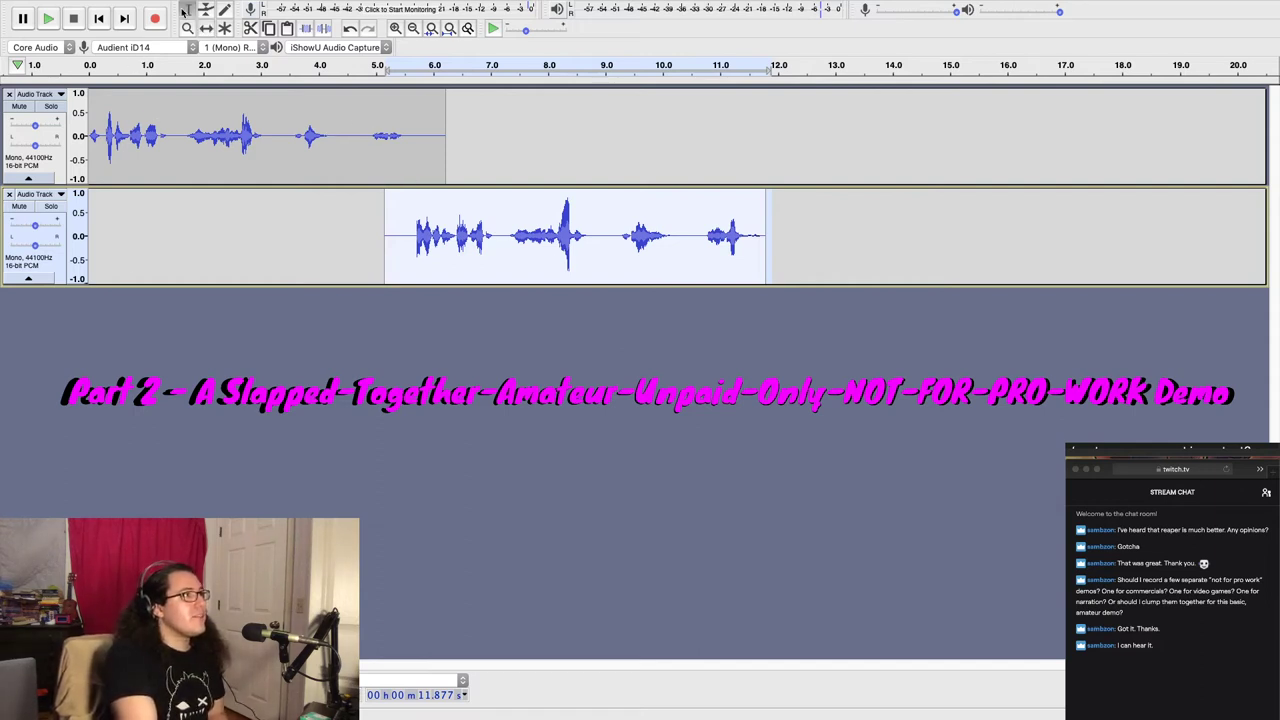
Capture a Noise Reduction profile from the silence between about 5.6 and 6.1 s in the upper track
{"action": "left_click", "coordinate": [224, 113]}
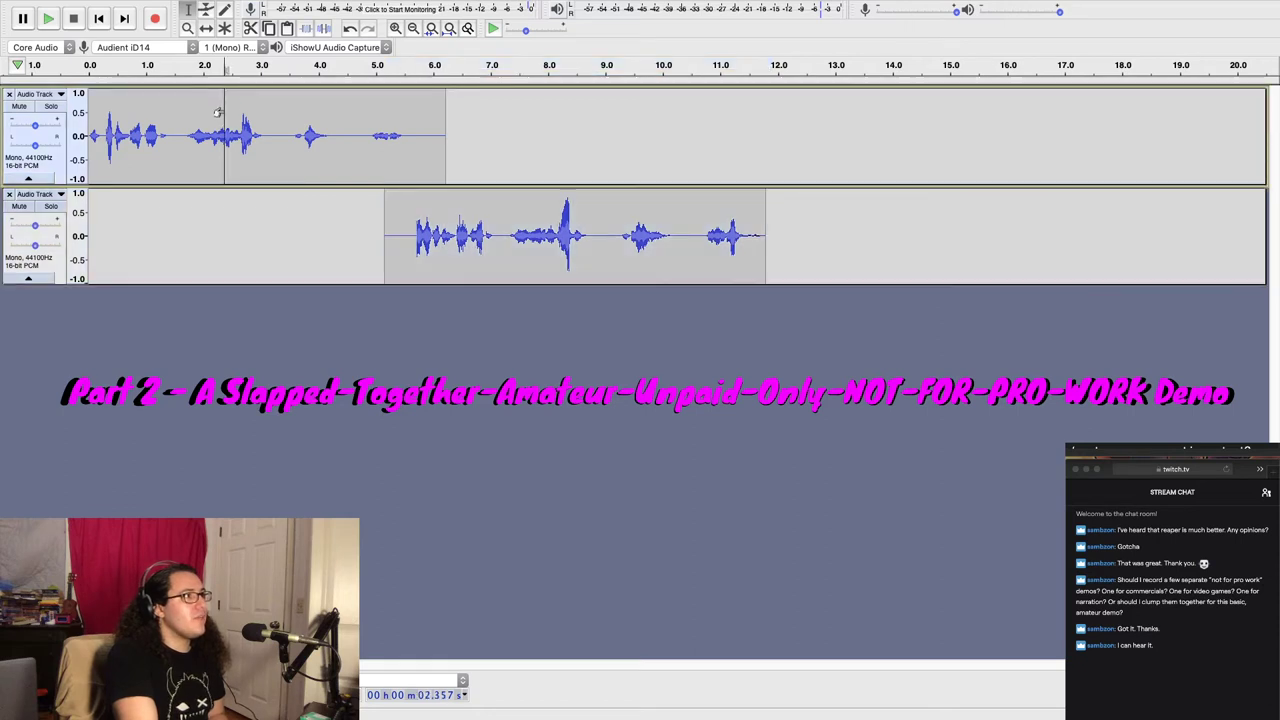
{"action": "left_click", "coordinate": [424, 115]}
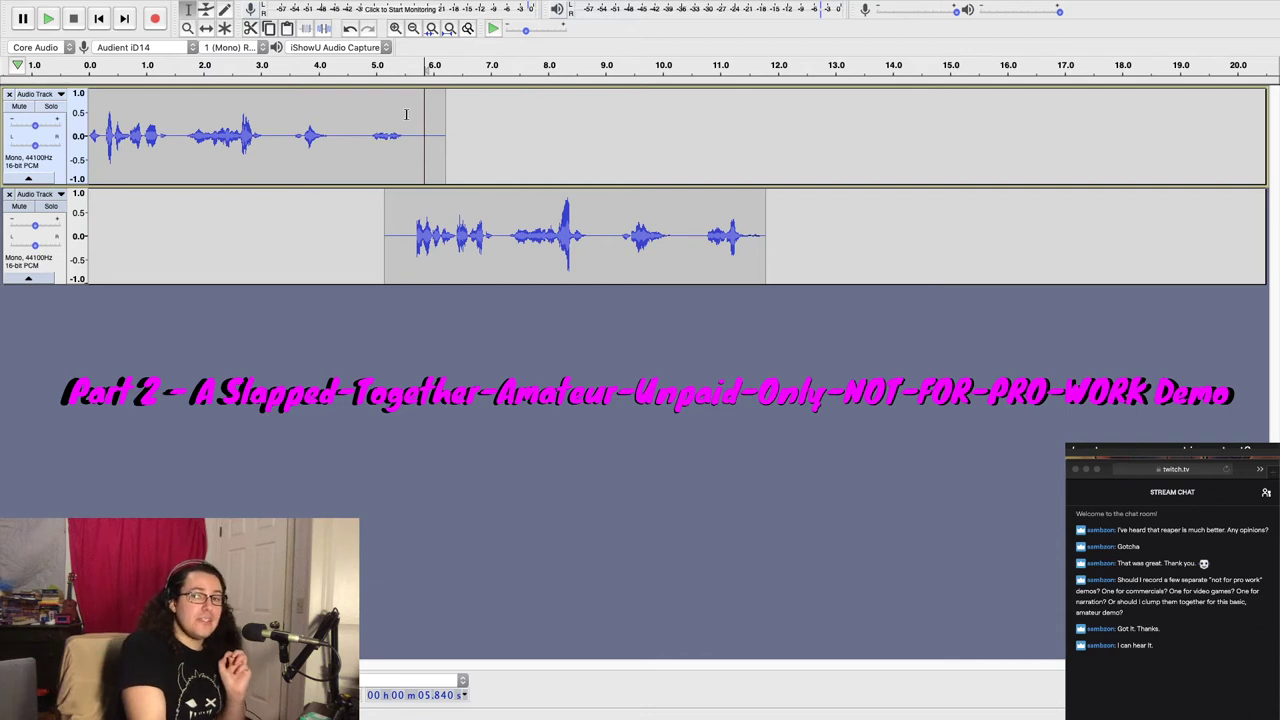
{"action": "mouse_move", "coordinate": [1026, 5]}
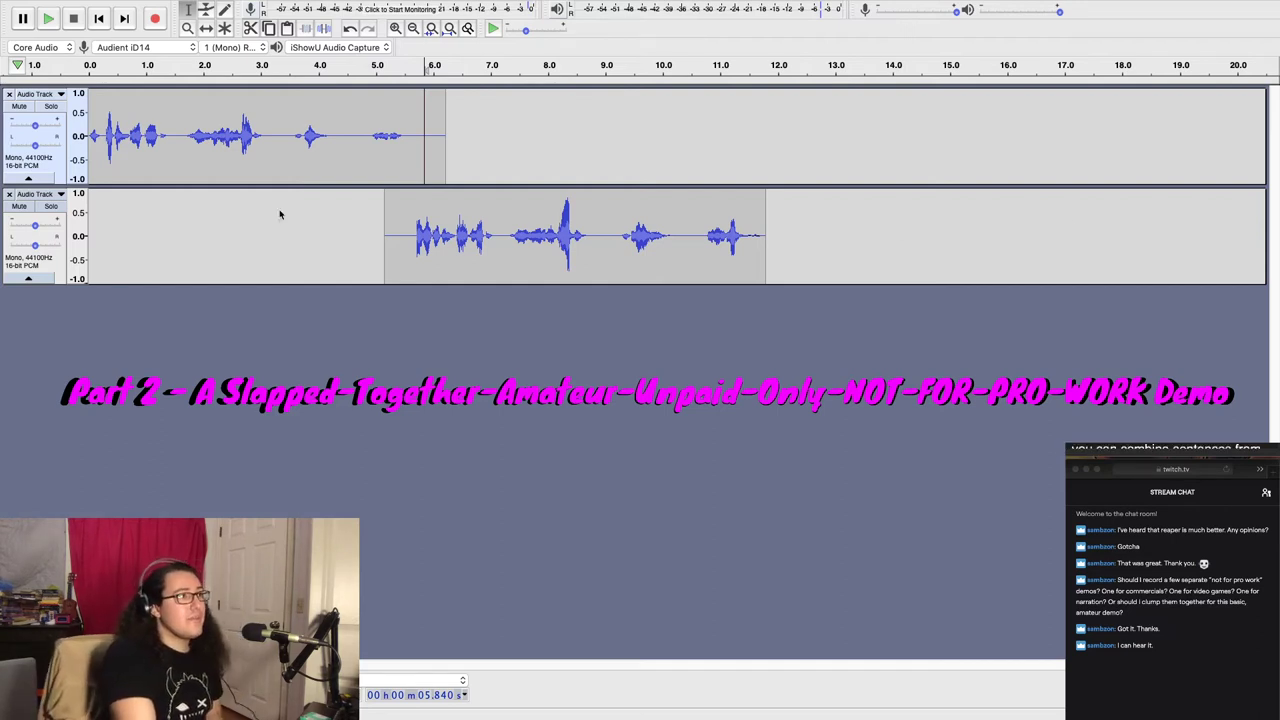
{"action": "left_click", "coordinate": [330, 145]}
{"action": "left_click", "coordinate": [405, 141]}
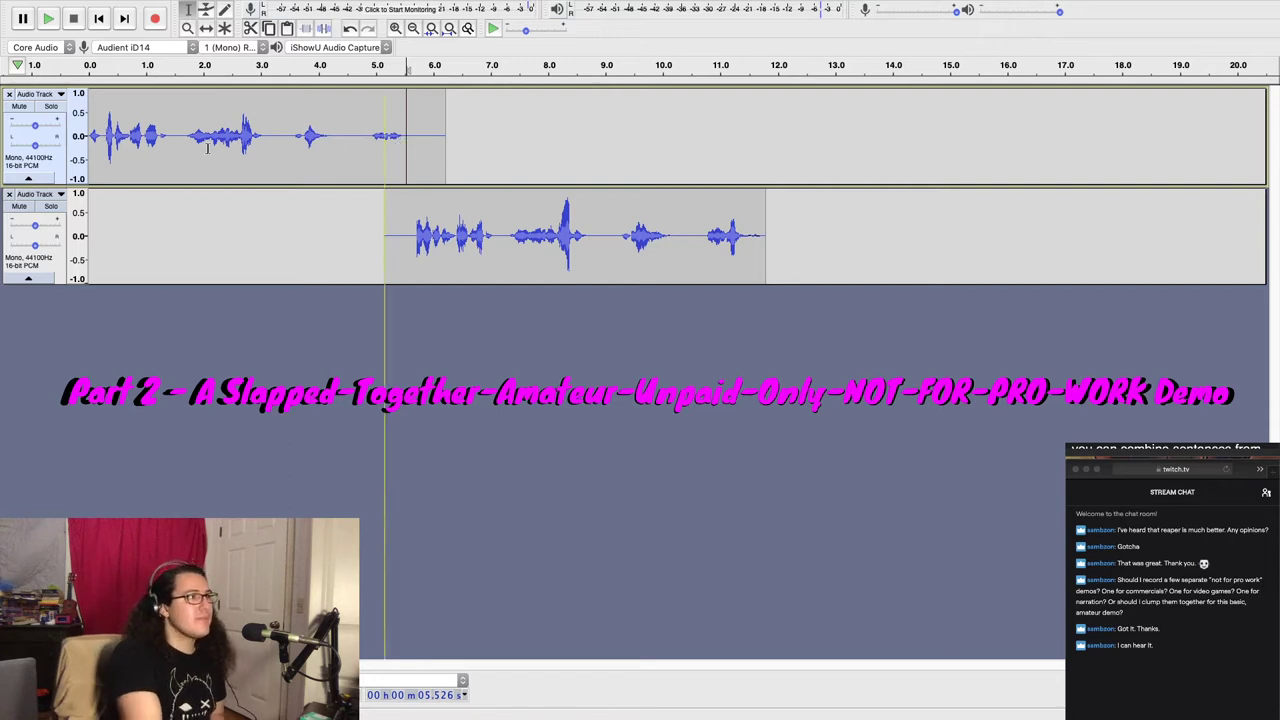
{"action": "left_click", "coordinate": [430, 148]}
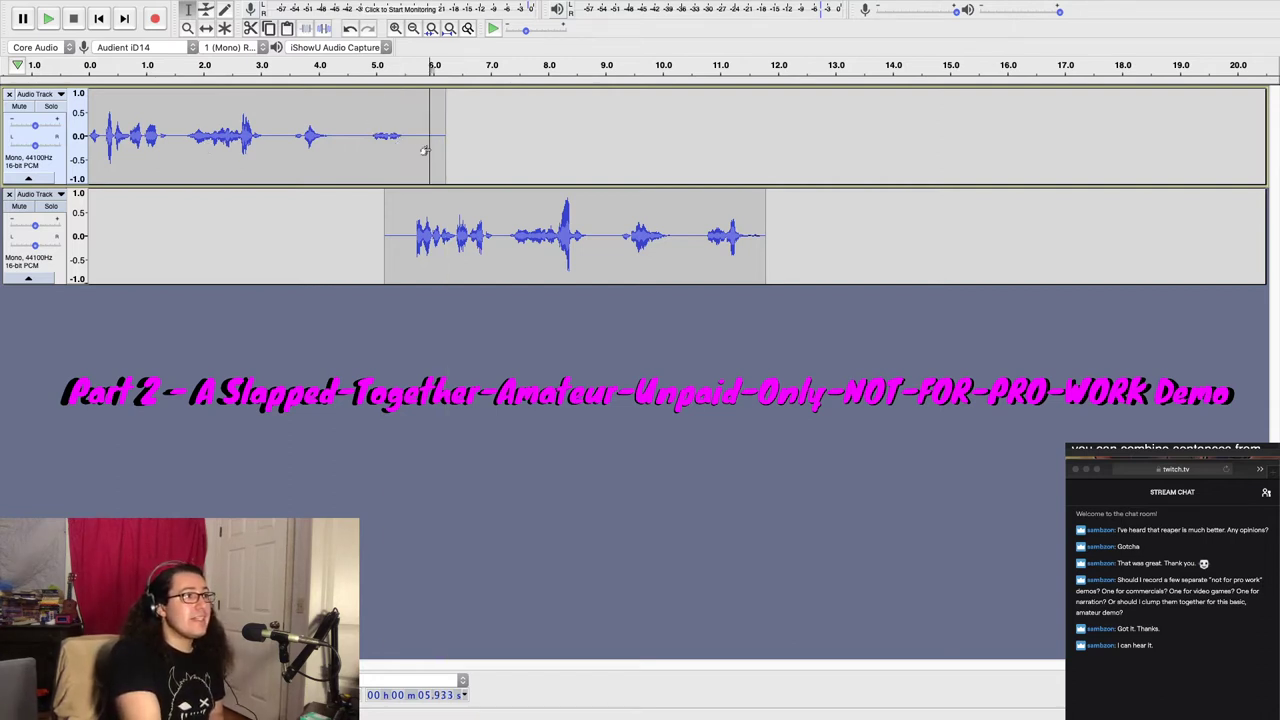
{"action": "mouse_move", "coordinate": [422, 151]}
{"action": "left_mouse_down"}
{"action": "mouse_move", "coordinate": [404, 152]}
{"action": "mouse_move", "coordinate": [432, 158]}
{"action": "left_mouse_up"}
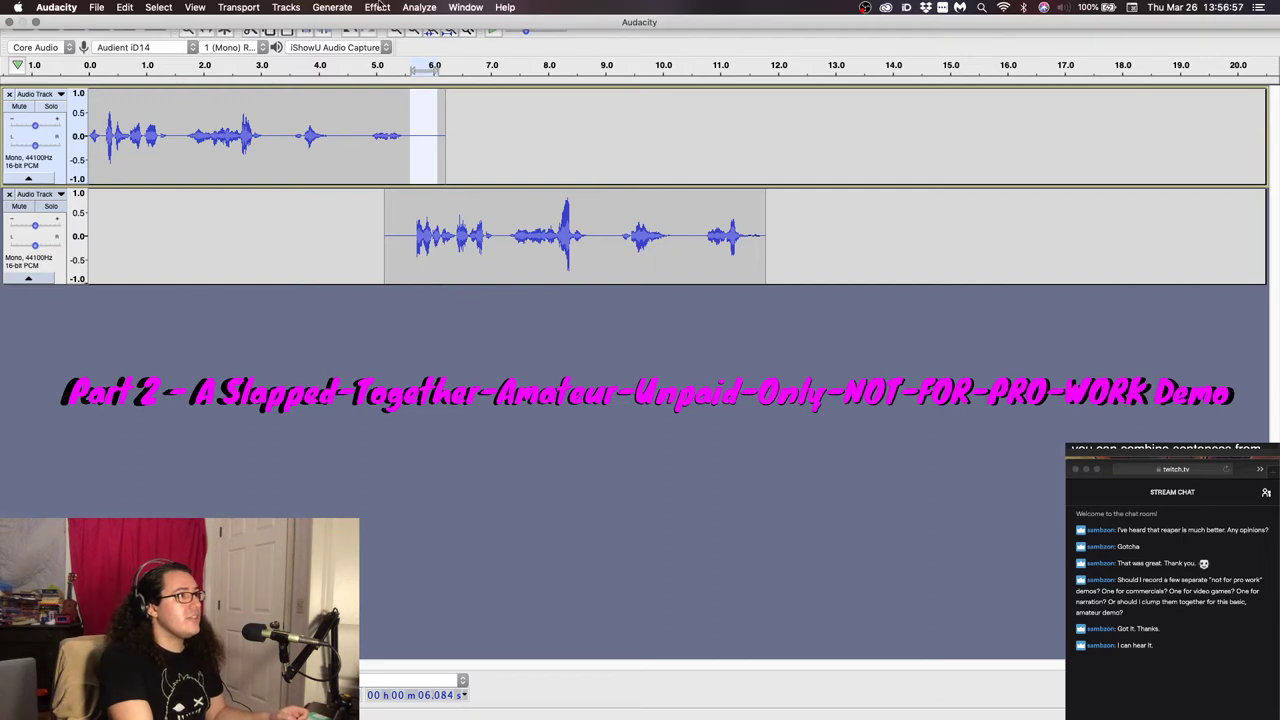
{"action": "left_click", "coordinate": [378, 7]}
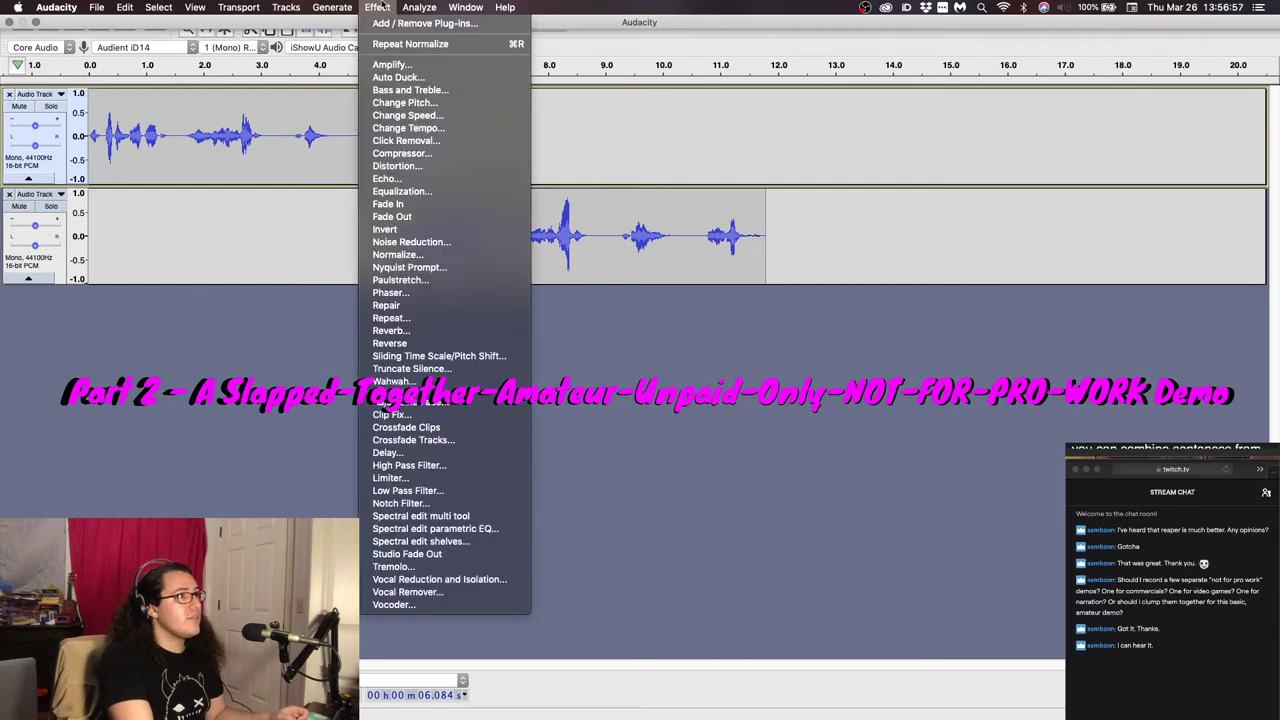
{"action": "left_click", "coordinate": [434, 244]}
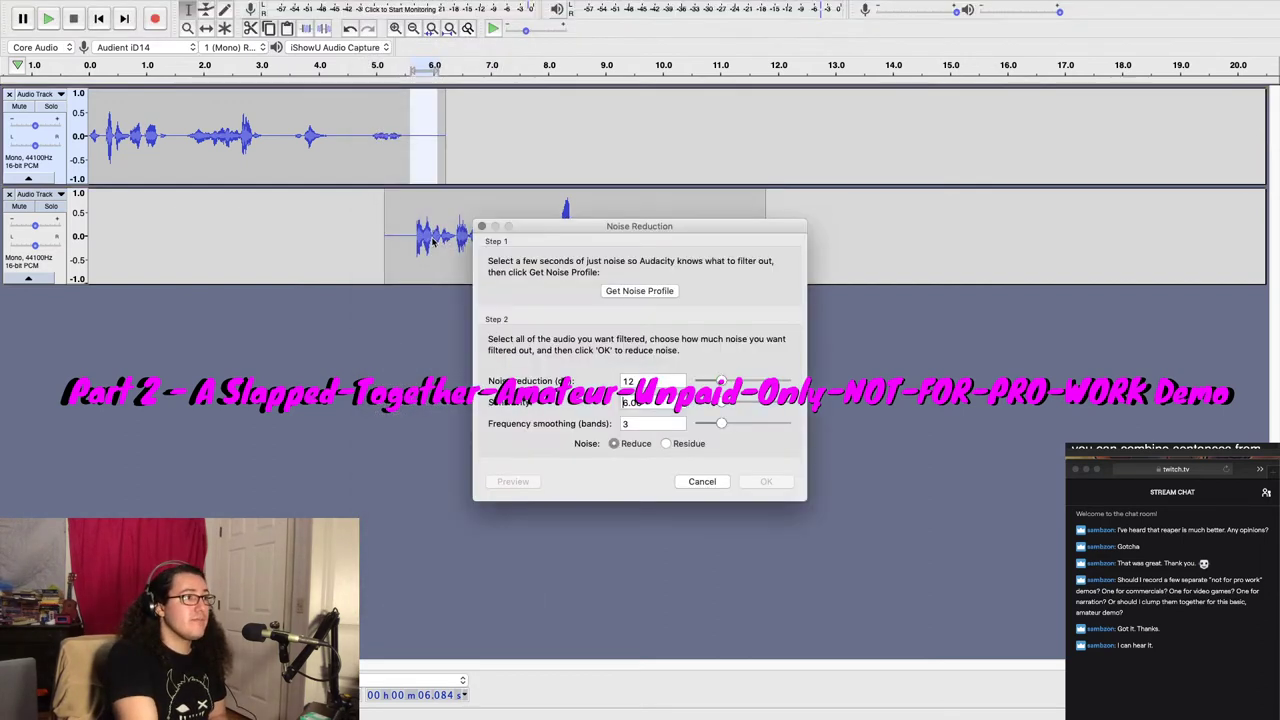
{"action": "left_click", "coordinate": [606, 291]}
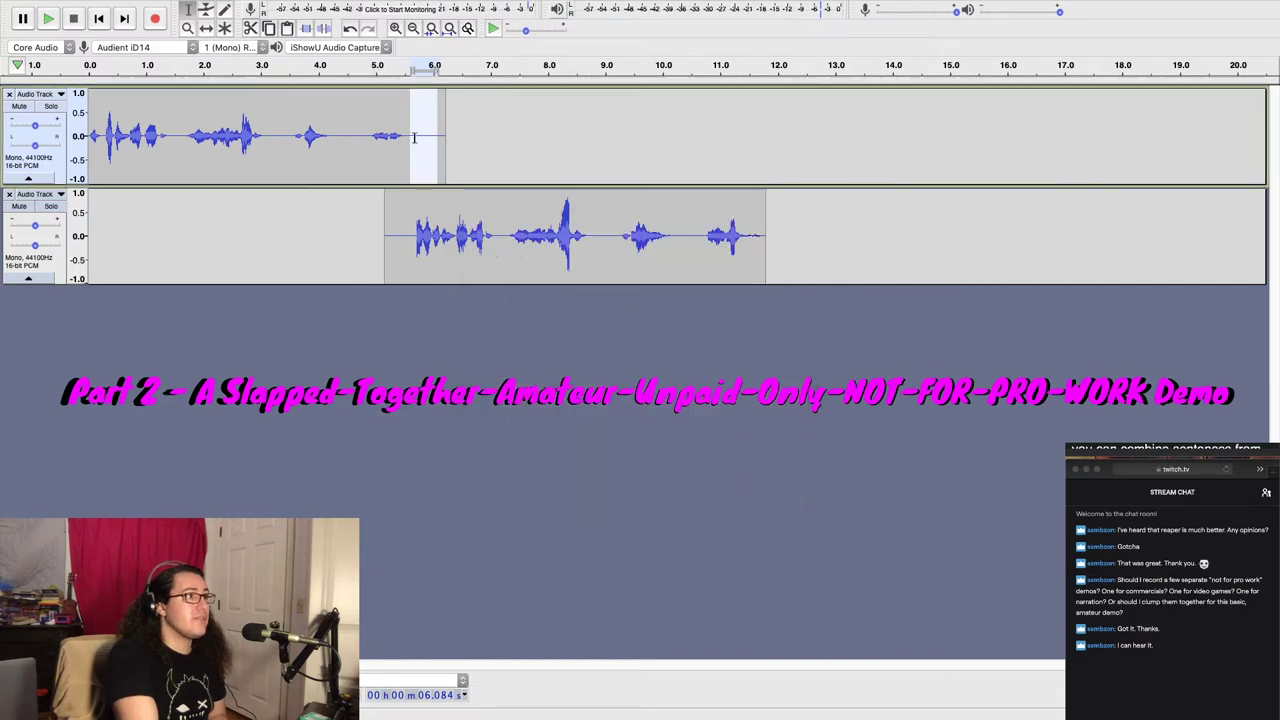
Apply Noise Reduction of 2 dB to the whole upper track
{"action": "left_click", "coordinate": [57, 162]}
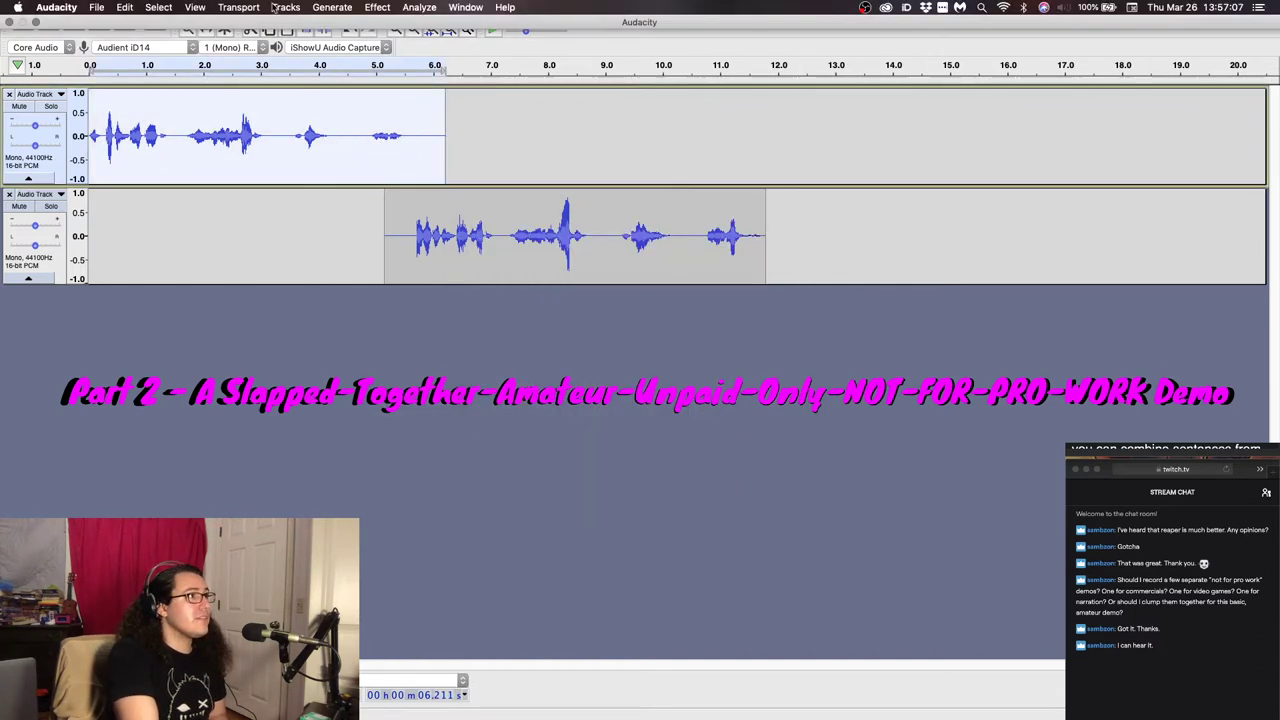
{"action": "left_click", "coordinate": [378, 8]}
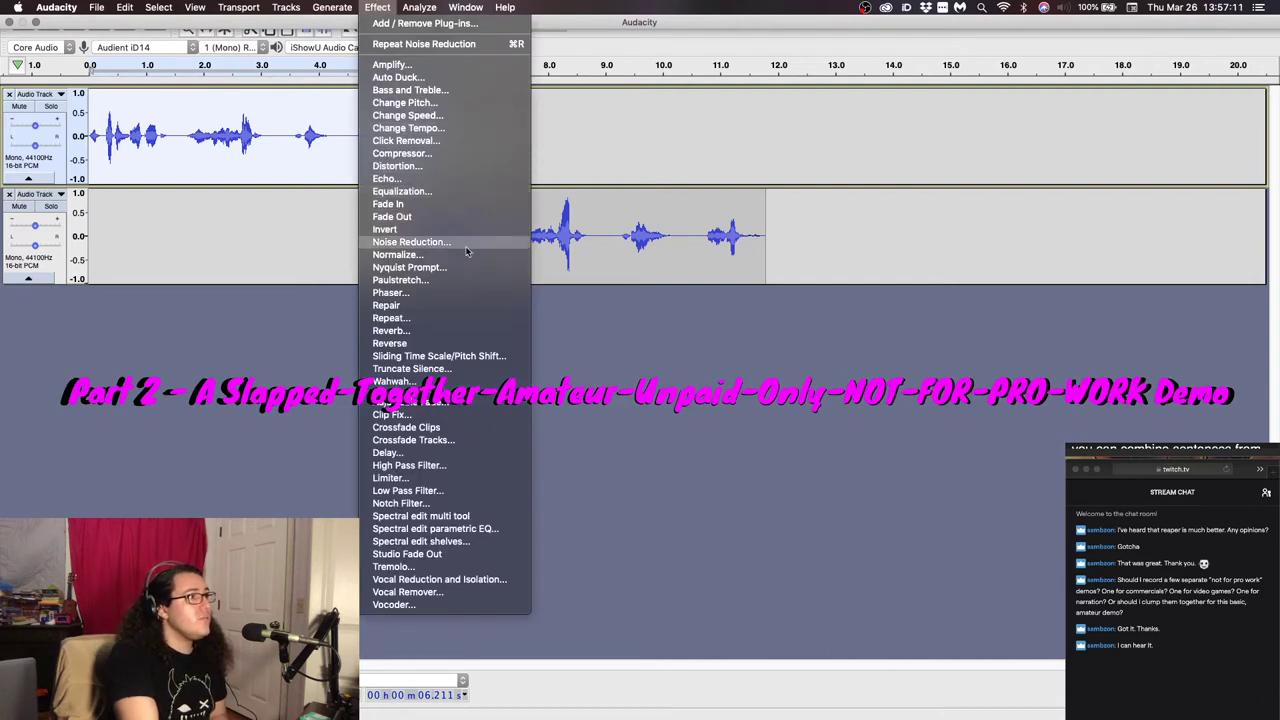
{"action": "left_click", "coordinate": [411, 242]}
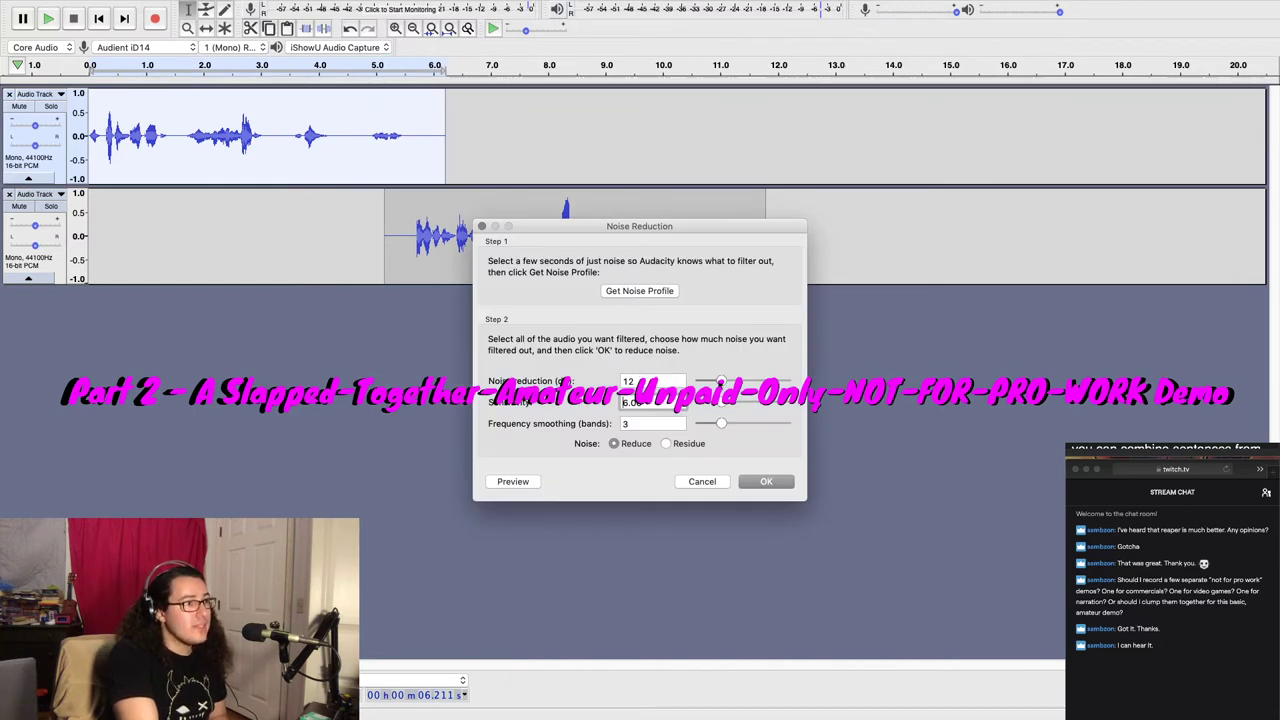
{"action": "left_click_drag", "start_coordinate": [721, 383], "coordinate": [704, 383]}
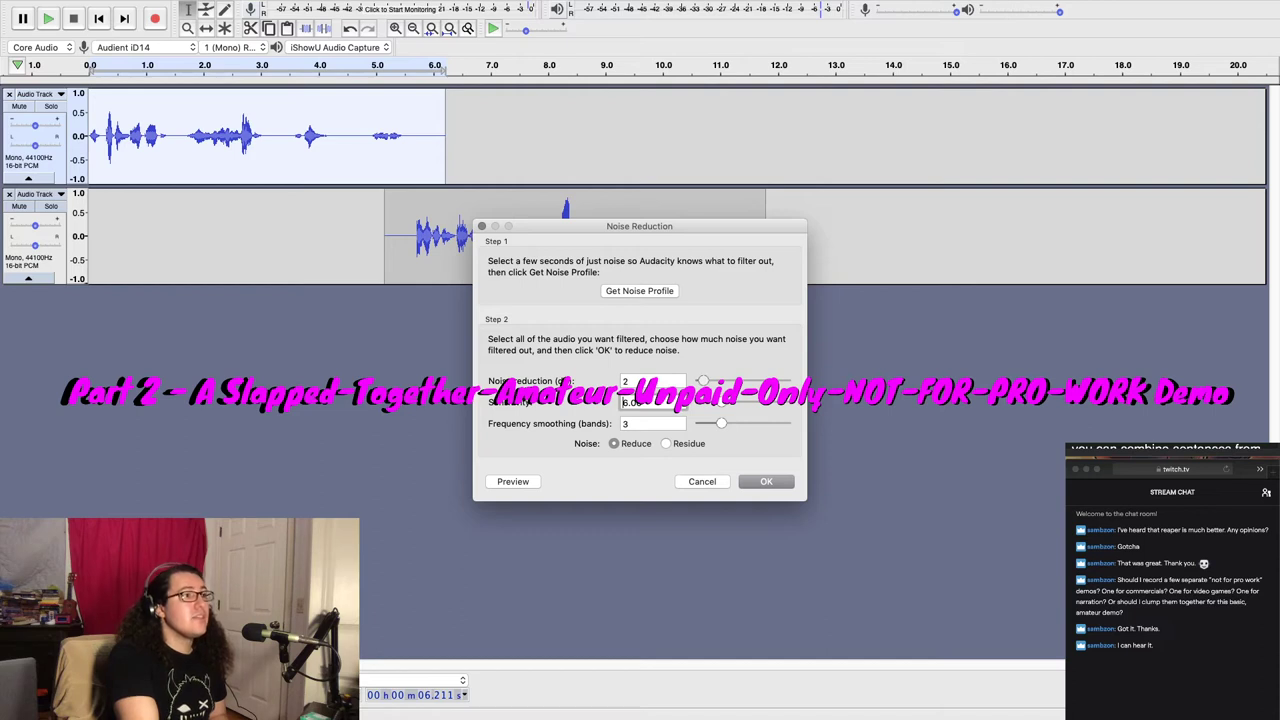
{"action": "left_click", "coordinate": [766, 482]}
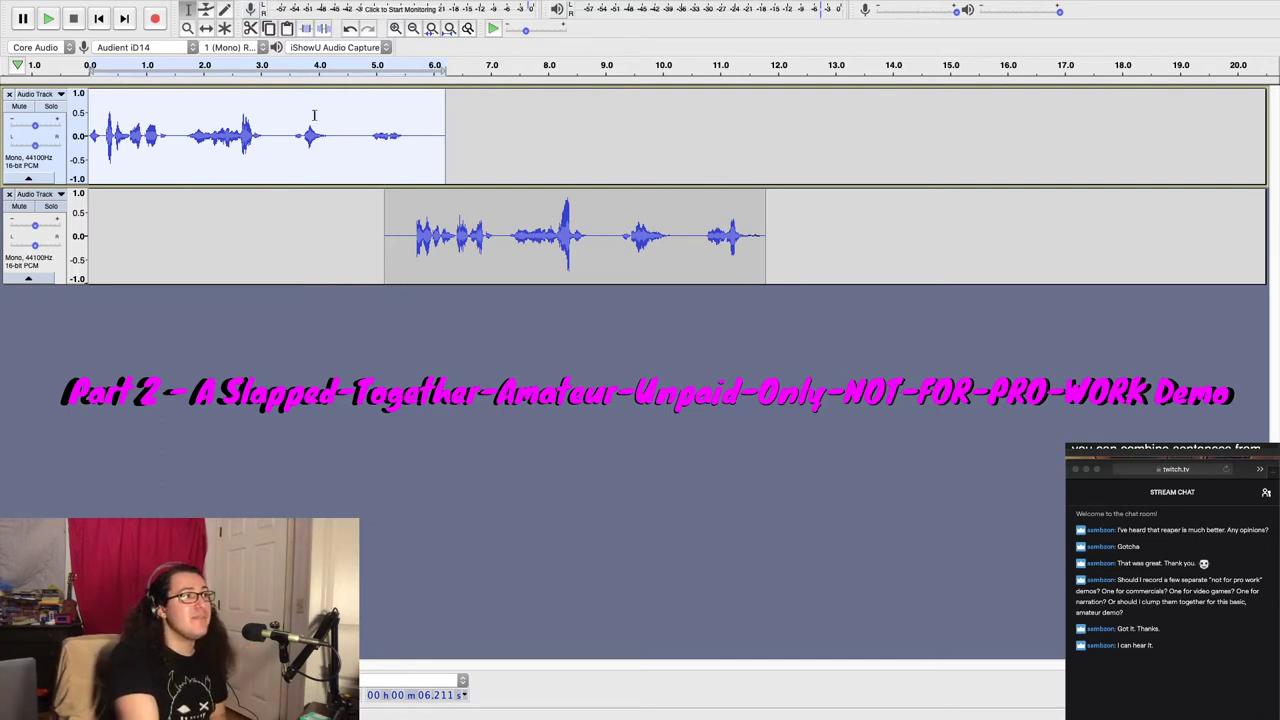
Try out the Compressor on the upper track with the noise floor set to -50 dB, without applying it
{"action": "mouse_move", "coordinate": [335, 4]}
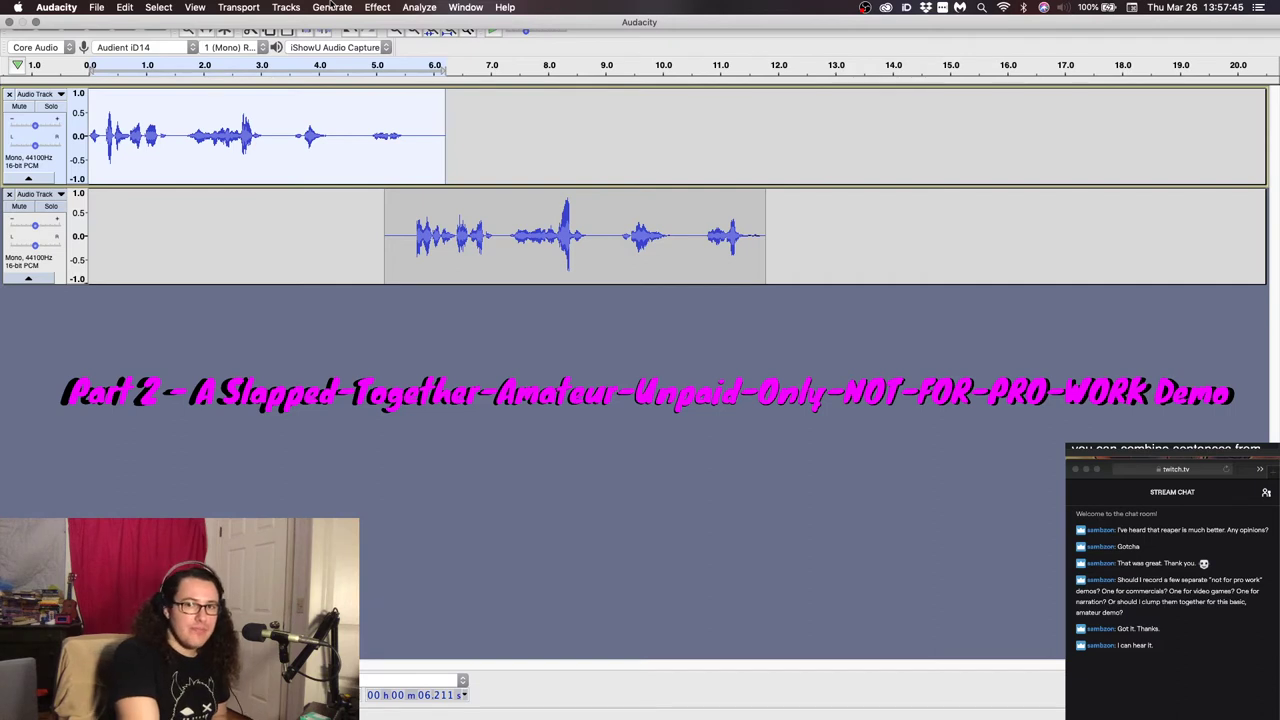
{"action": "left_click", "coordinate": [380, 7]}
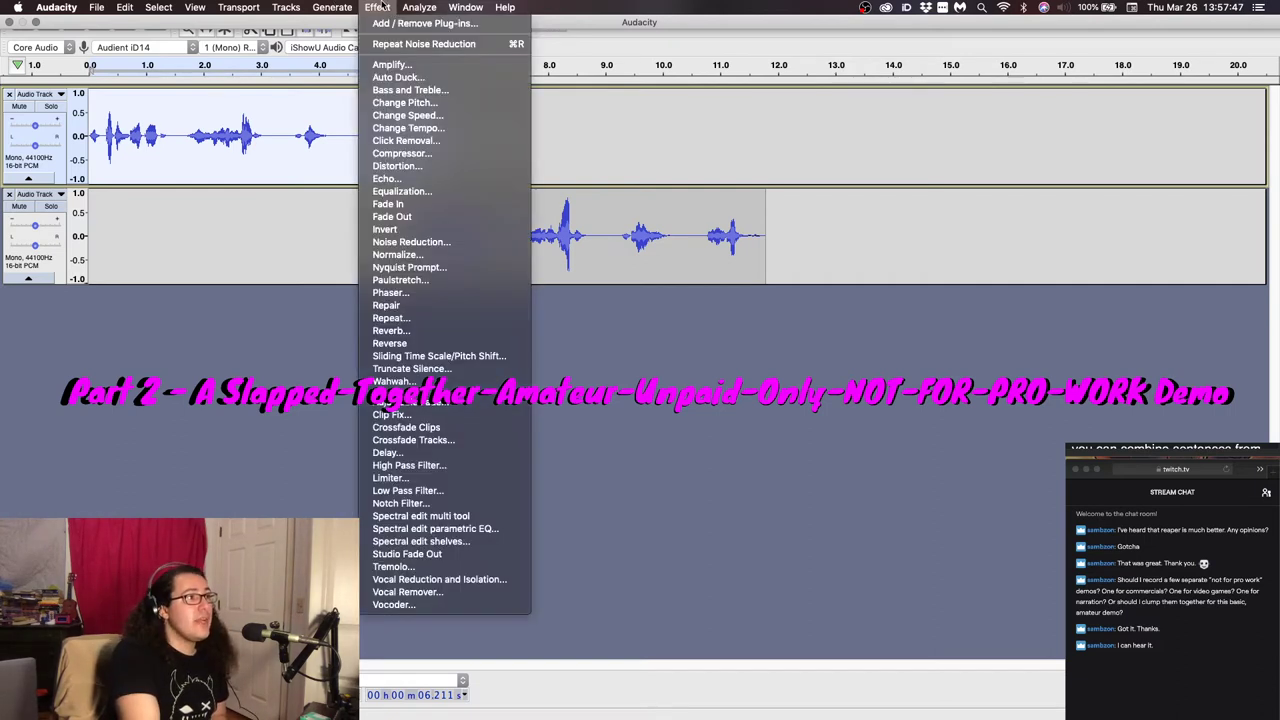
{"action": "left_click", "coordinate": [436, 158]}
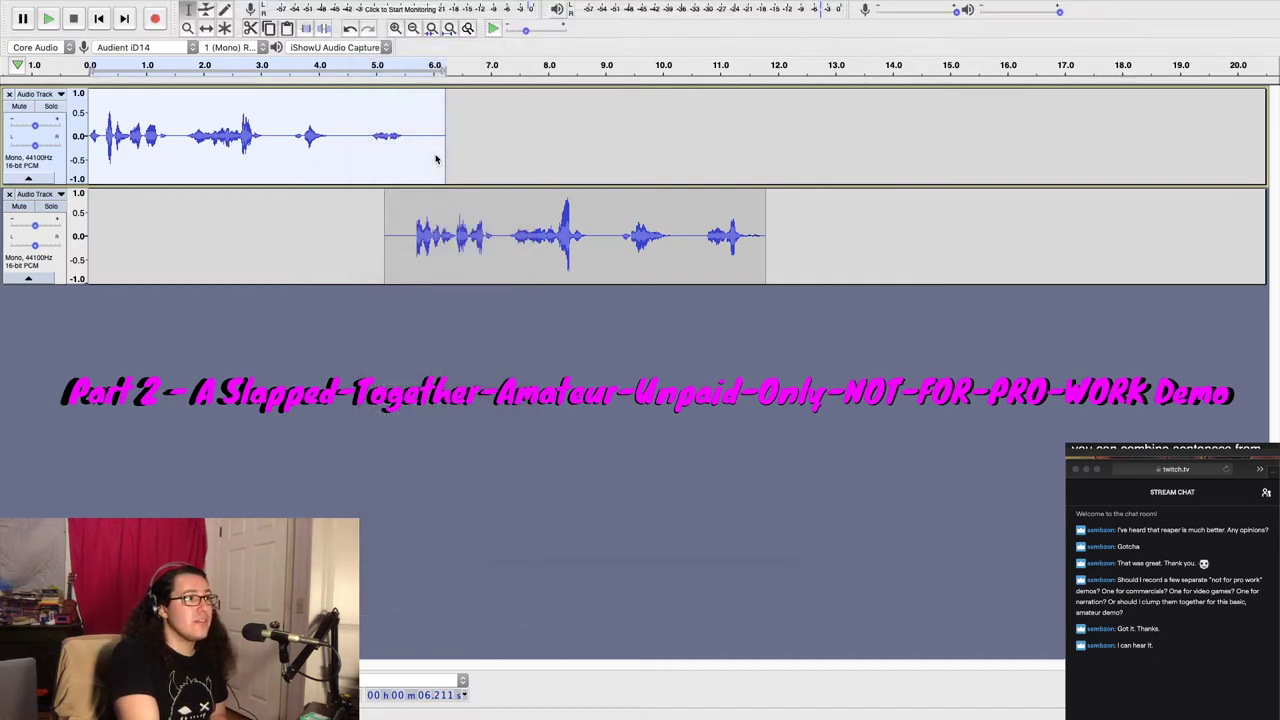
{"action": "left_click_drag", "start_coordinate": [589, 201], "coordinate": [702, 189]}
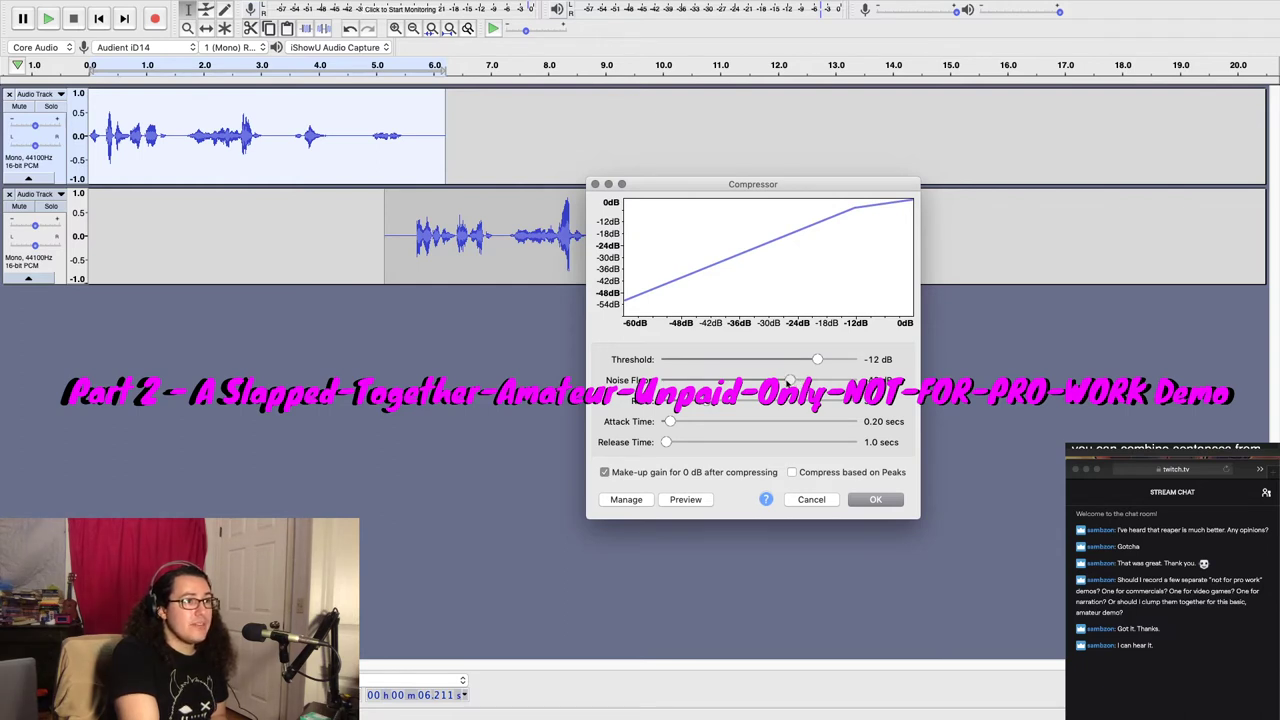
{"action": "left_click_drag", "start_coordinate": [774, 382], "coordinate": [757, 385]}
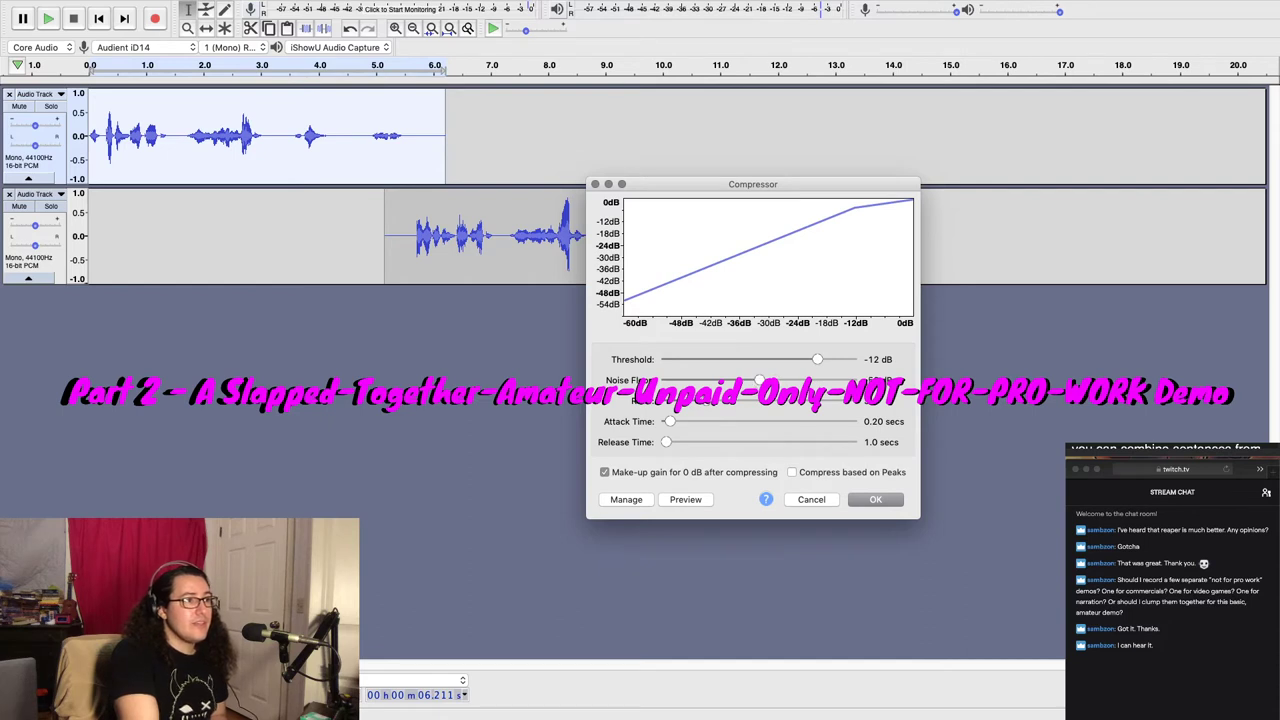
{"action": "mouse_move", "coordinate": [759, 382]}
{"action": "left_mouse_down"}
{"action": "mouse_move", "coordinate": [805, 381]}
{"action": "mouse_move", "coordinate": [750, 384]}
{"action": "left_mouse_up"}
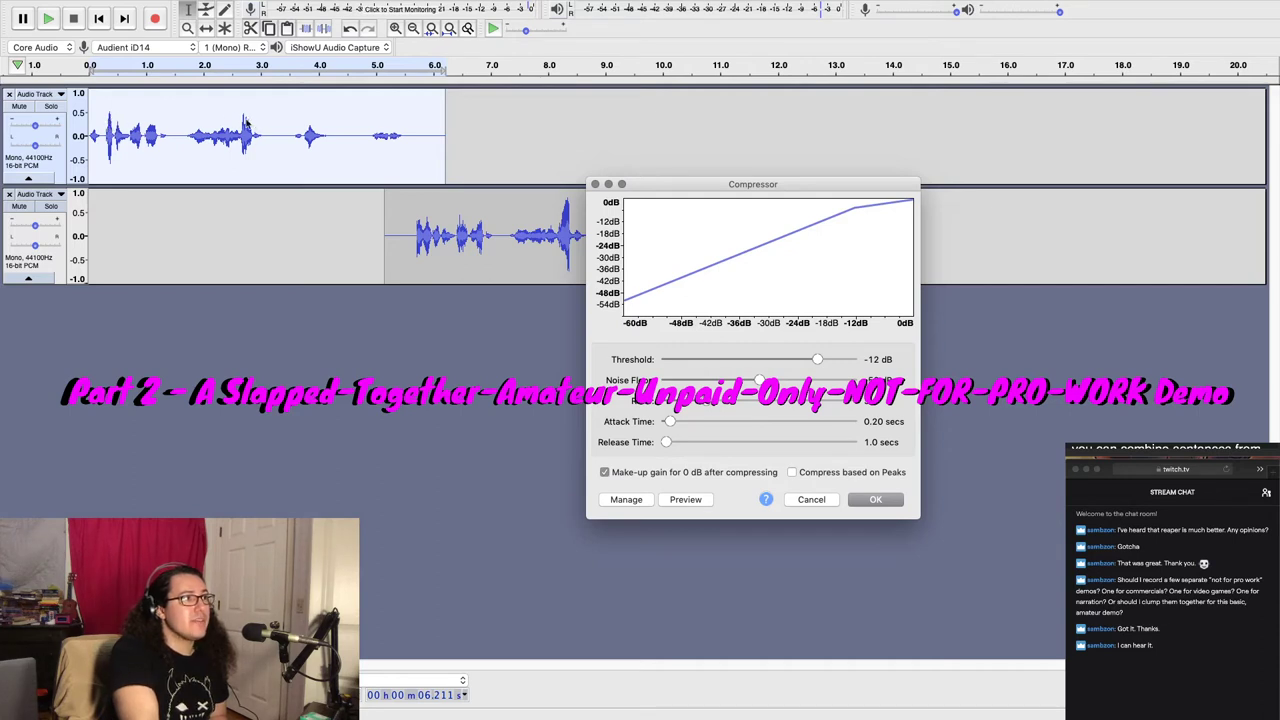
{"action": "left_click_drag", "start_coordinate": [646, 186], "coordinate": [892, 190]}
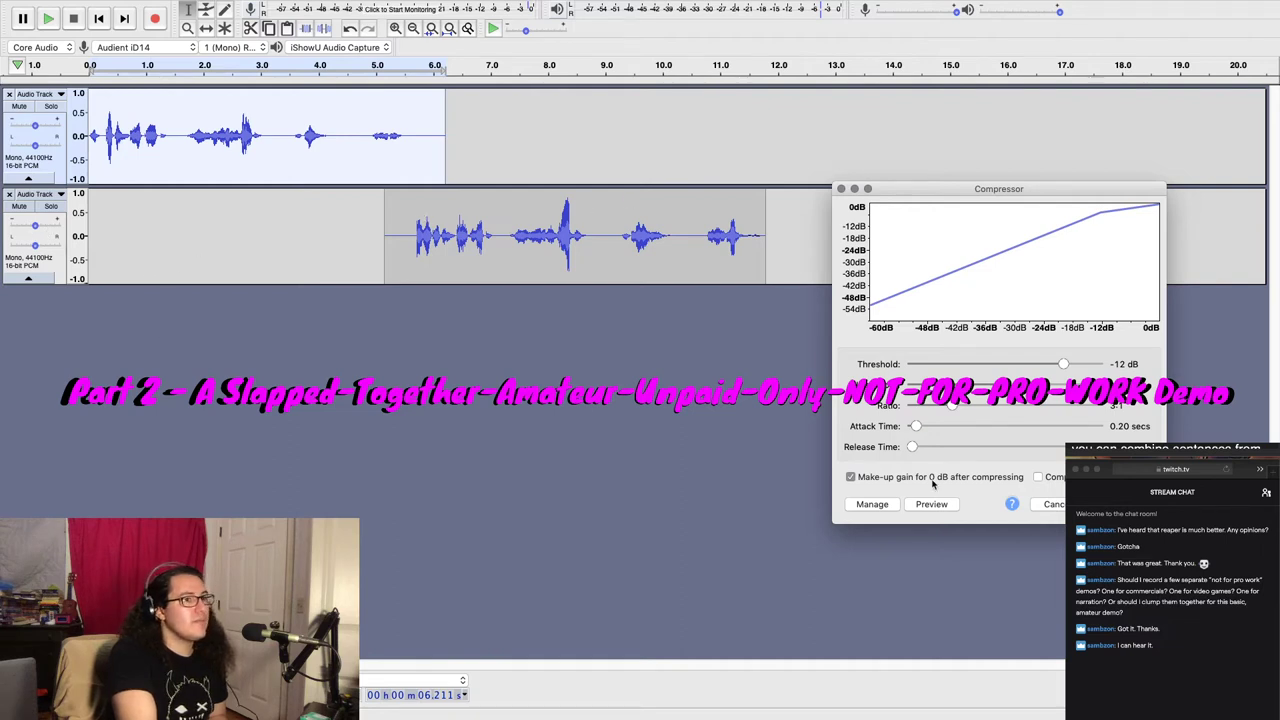
{"action": "left_click", "coordinate": [1046, 504]}
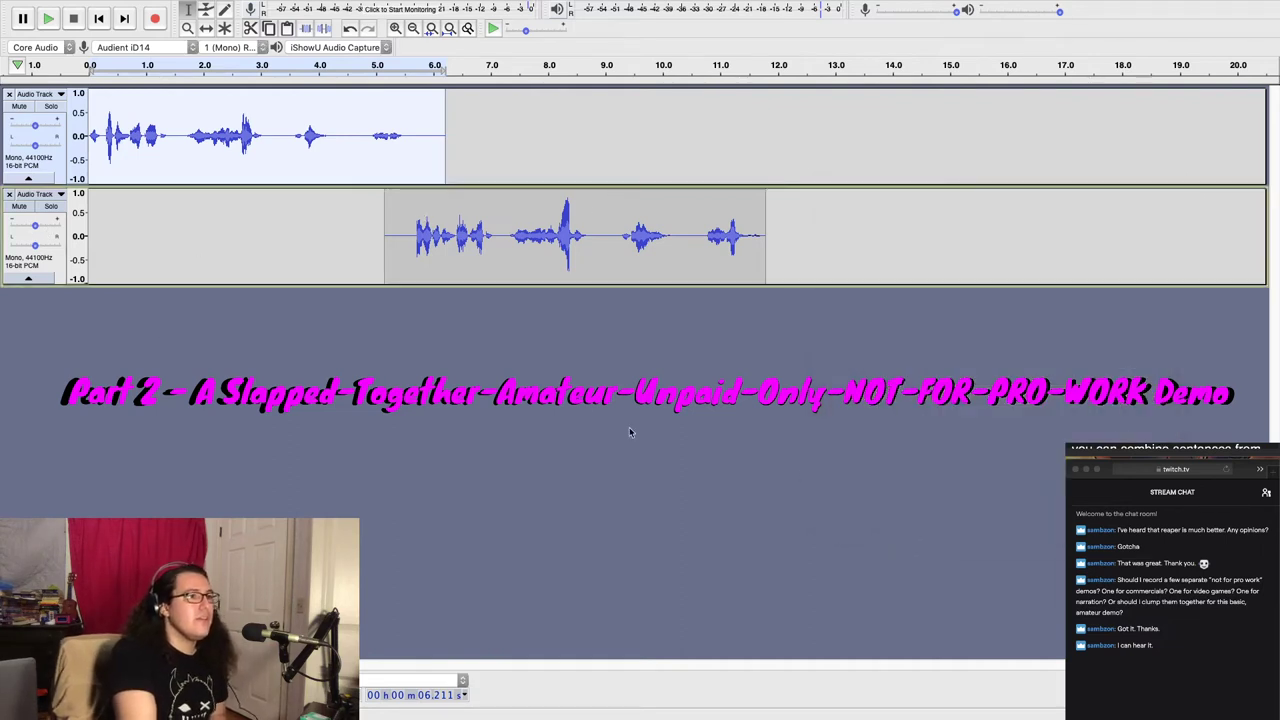
Review the Compressor settings for the whole lower track and close them without applying the effect
{"action": "left_click", "coordinate": [56, 264]}
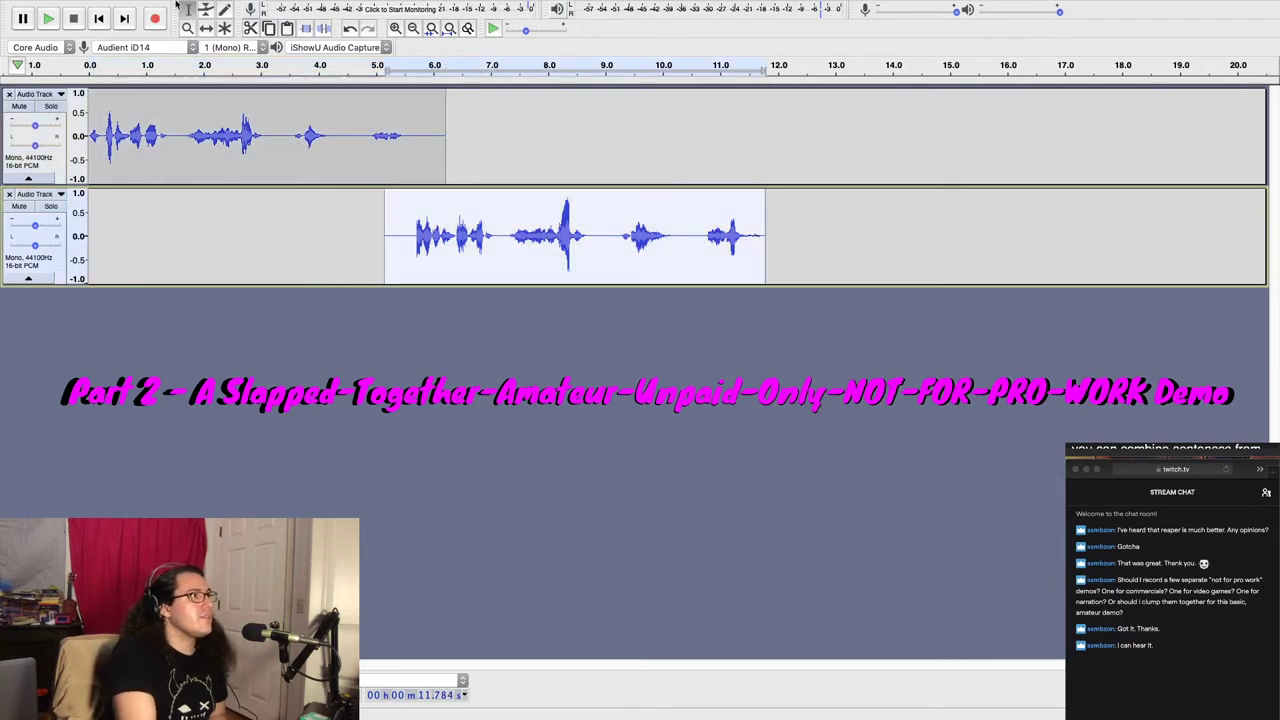
{"action": "mouse_move", "coordinate": [177, 5]}
{"action": "left_click", "coordinate": [363, 7]}
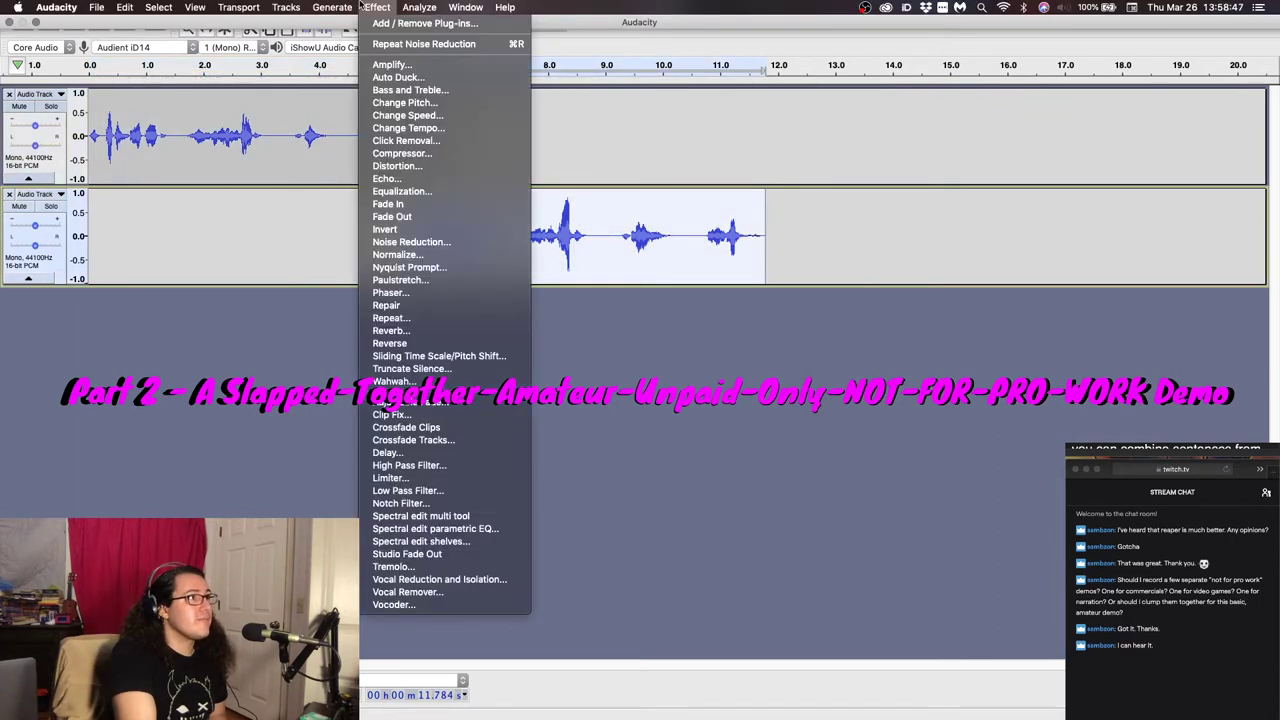
{"action": "left_click", "coordinate": [418, 155]}
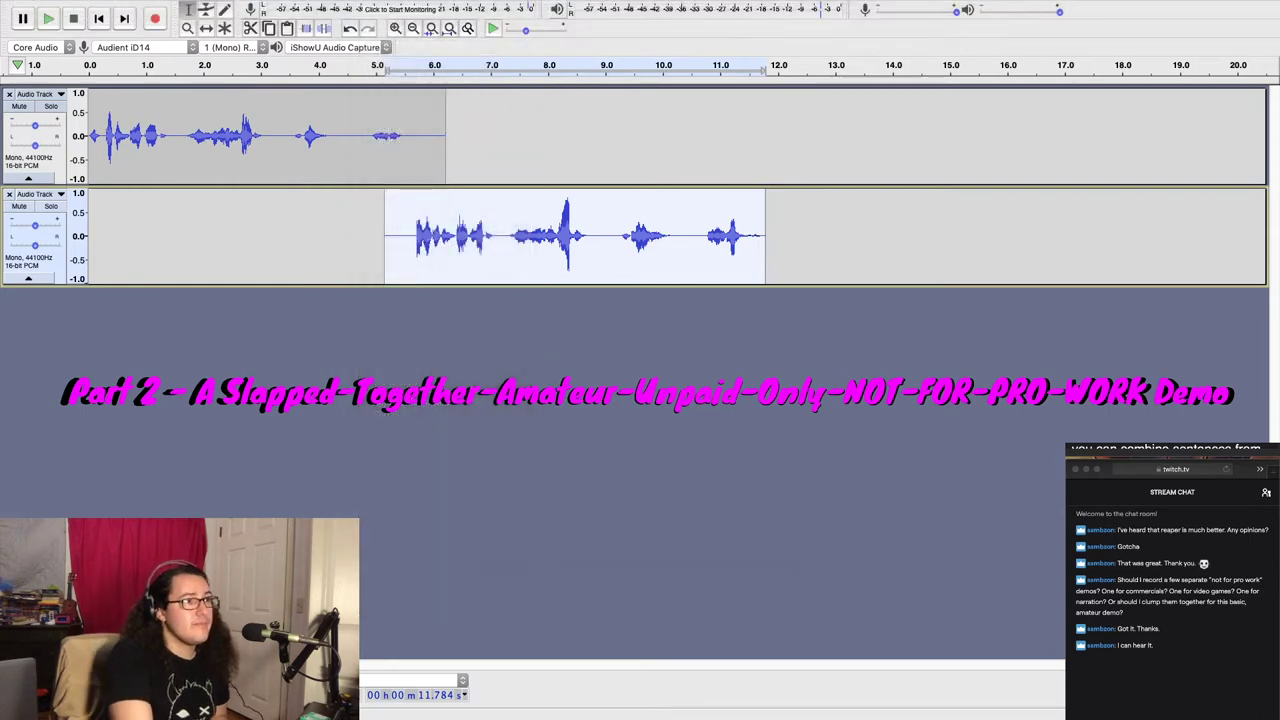
{"action": "left_click_drag", "start_coordinate": [617, 197], "coordinate": [1012, 217]}
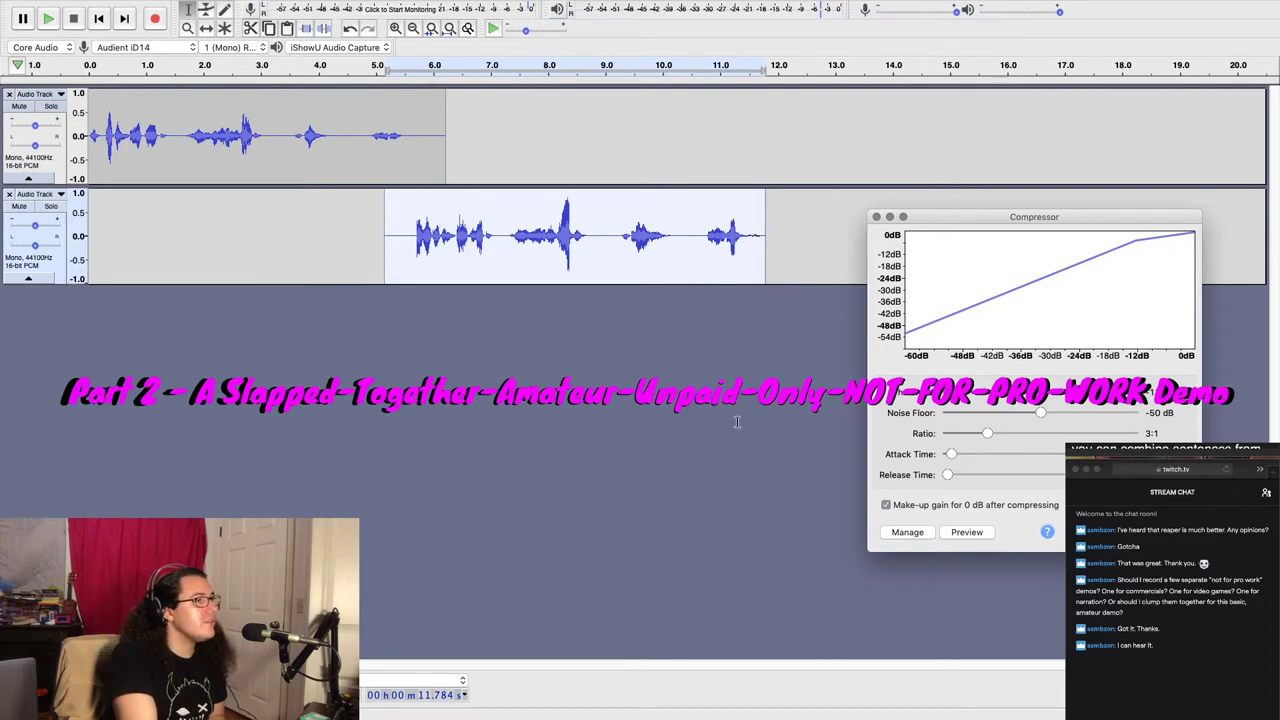
{"action": "left_click", "coordinate": [434, 443]}
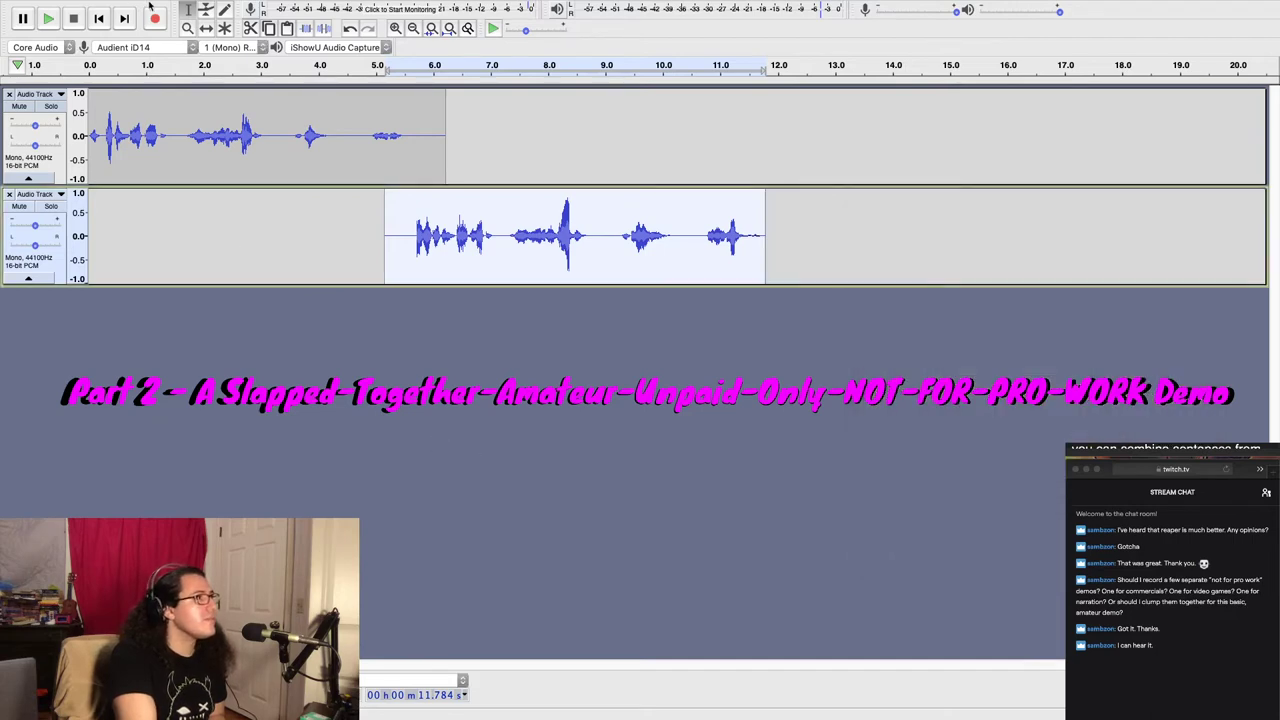
Make the lower track much taller and play the recording back briefly from about 7.3 s
{"action": "left_click_drag", "start_coordinate": [62, 284], "coordinate": [62, 578]}
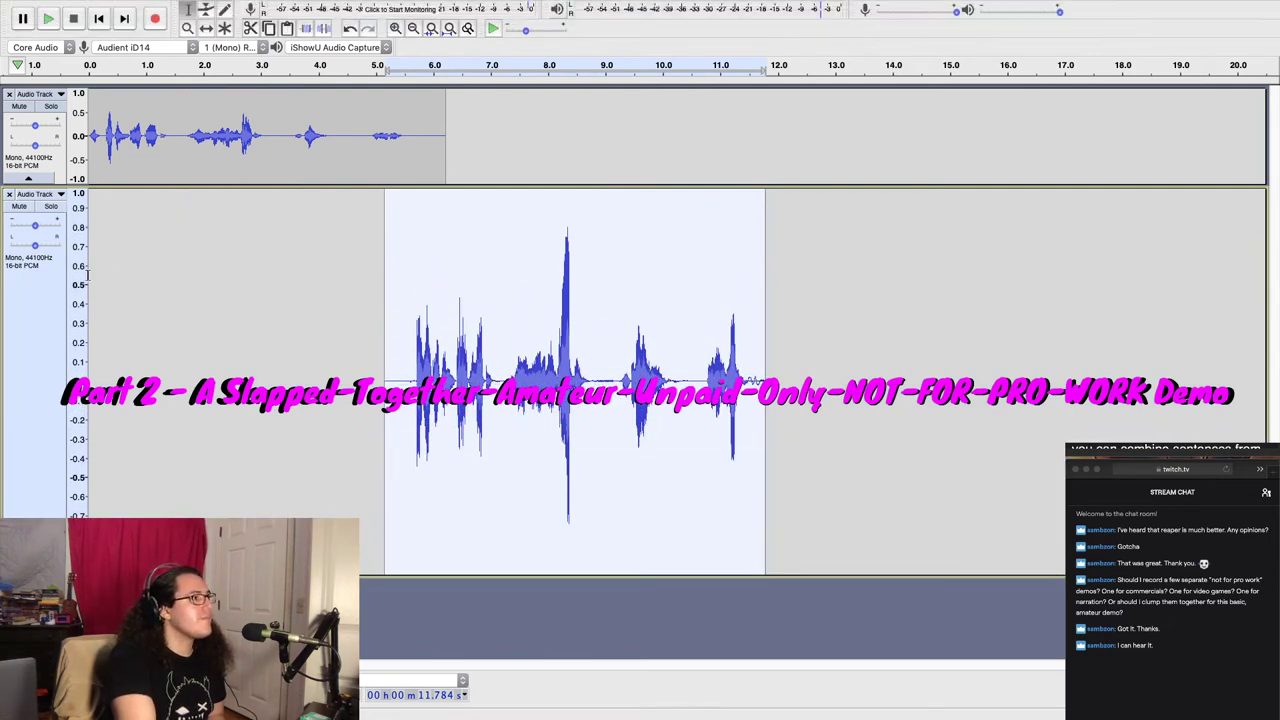
{"action": "left_click", "coordinate": [46, 19]}
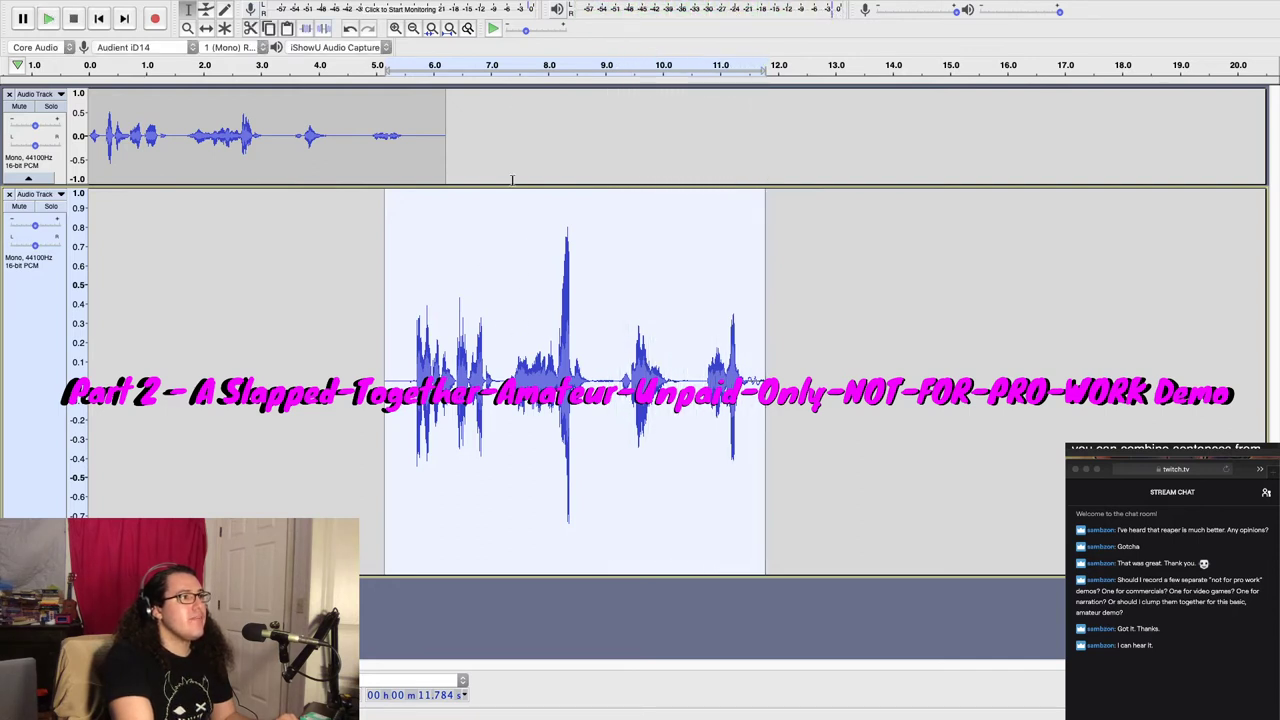
{"action": "left_click", "coordinate": [508, 70]}
{"action": "key", "text": "space"}
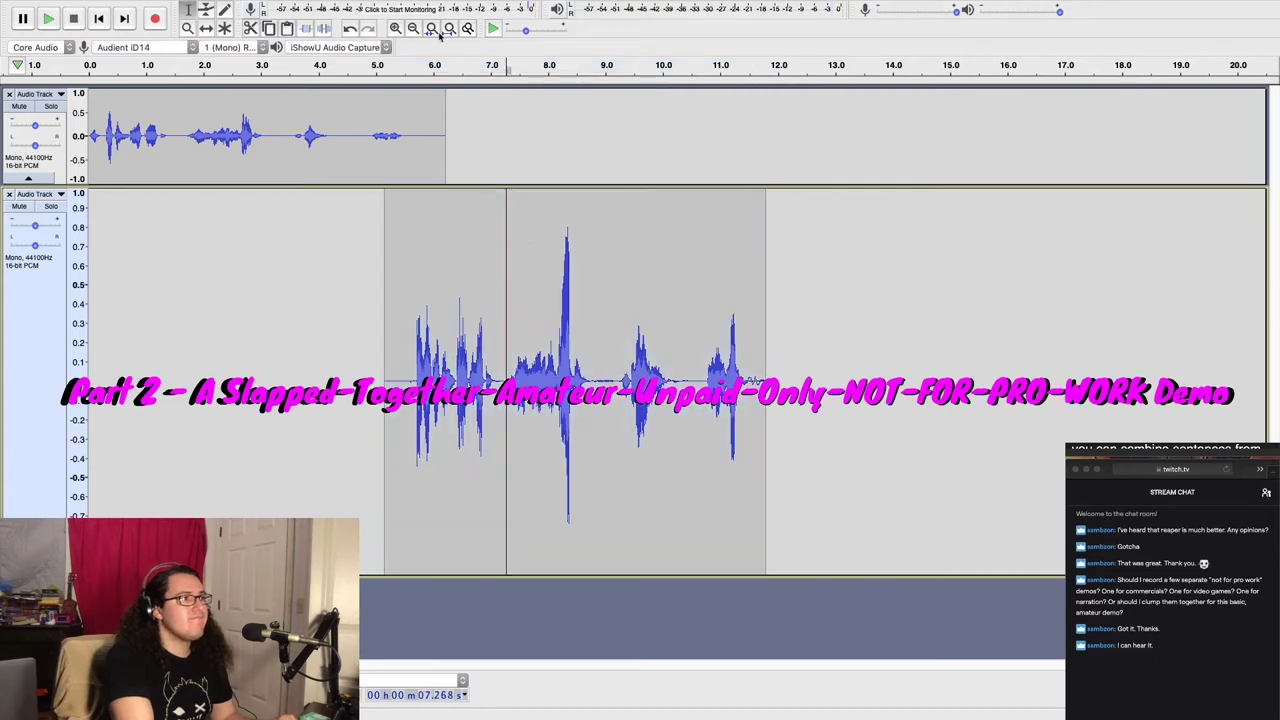
{"action": "left_click", "coordinate": [48, 19]}
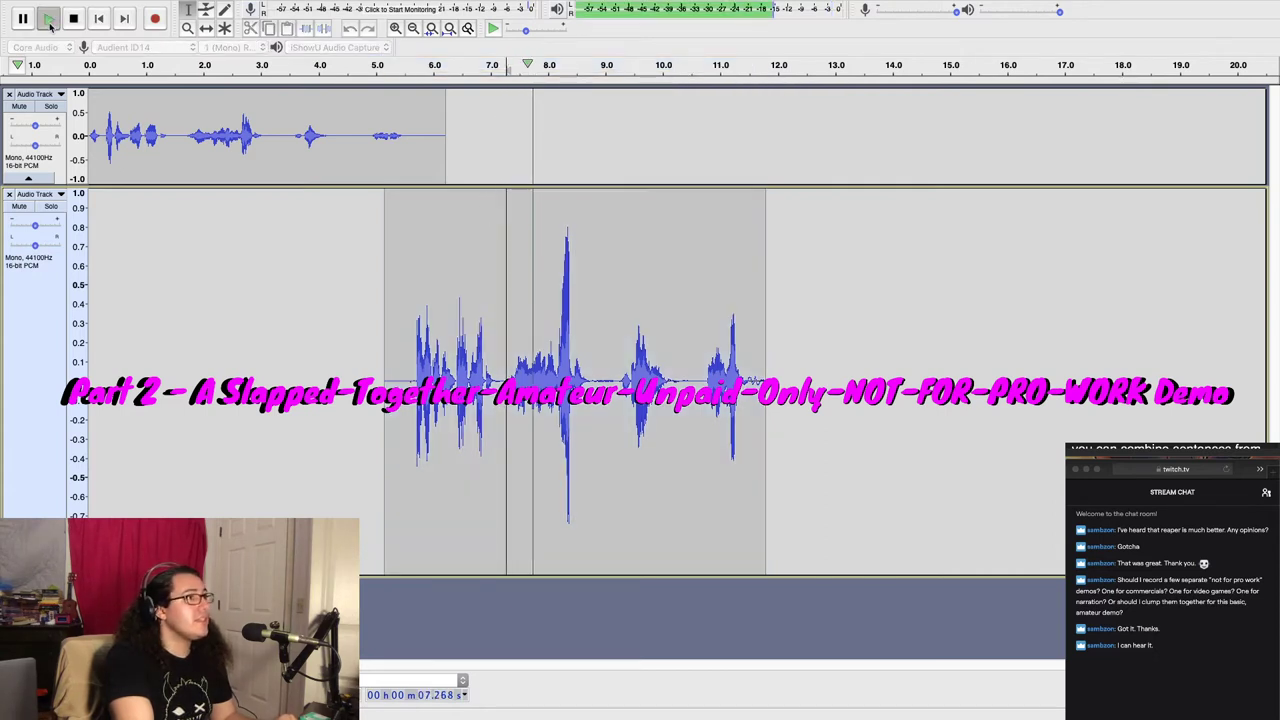
{"action": "left_click", "coordinate": [48, 19]}
{"action": "left_click", "coordinate": [48, 19]}
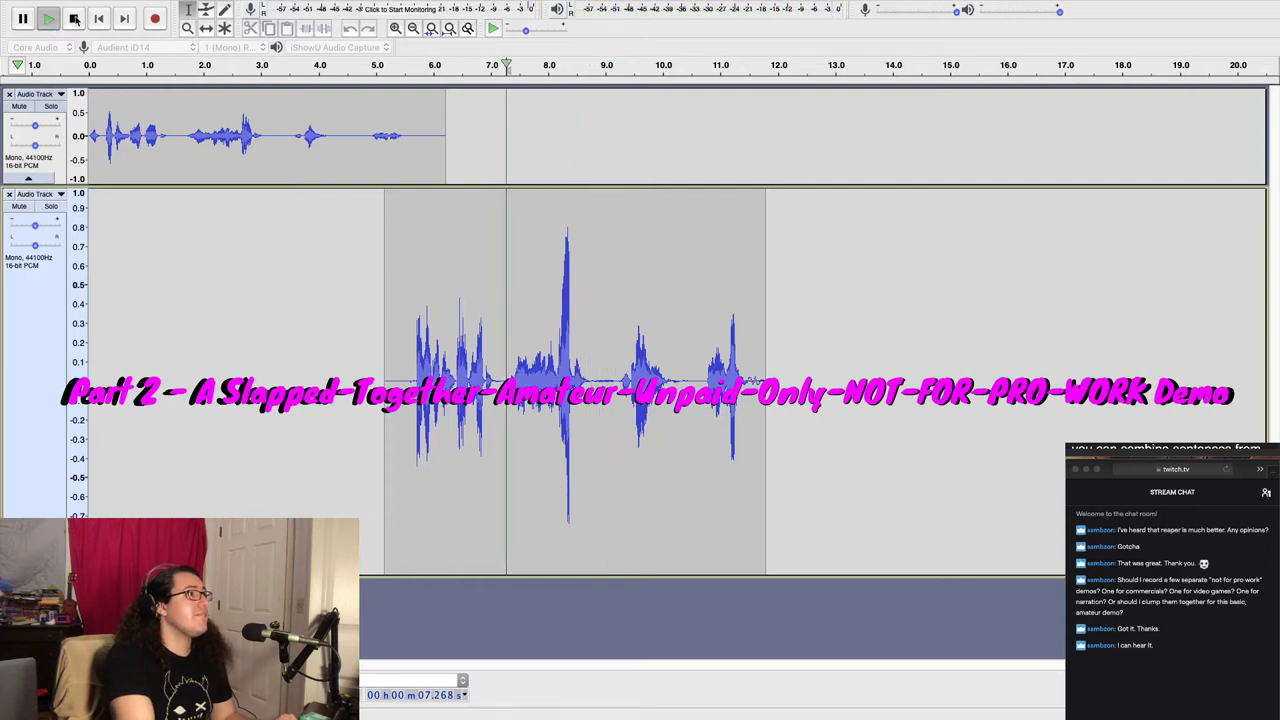
{"action": "left_click", "coordinate": [74, 19]}
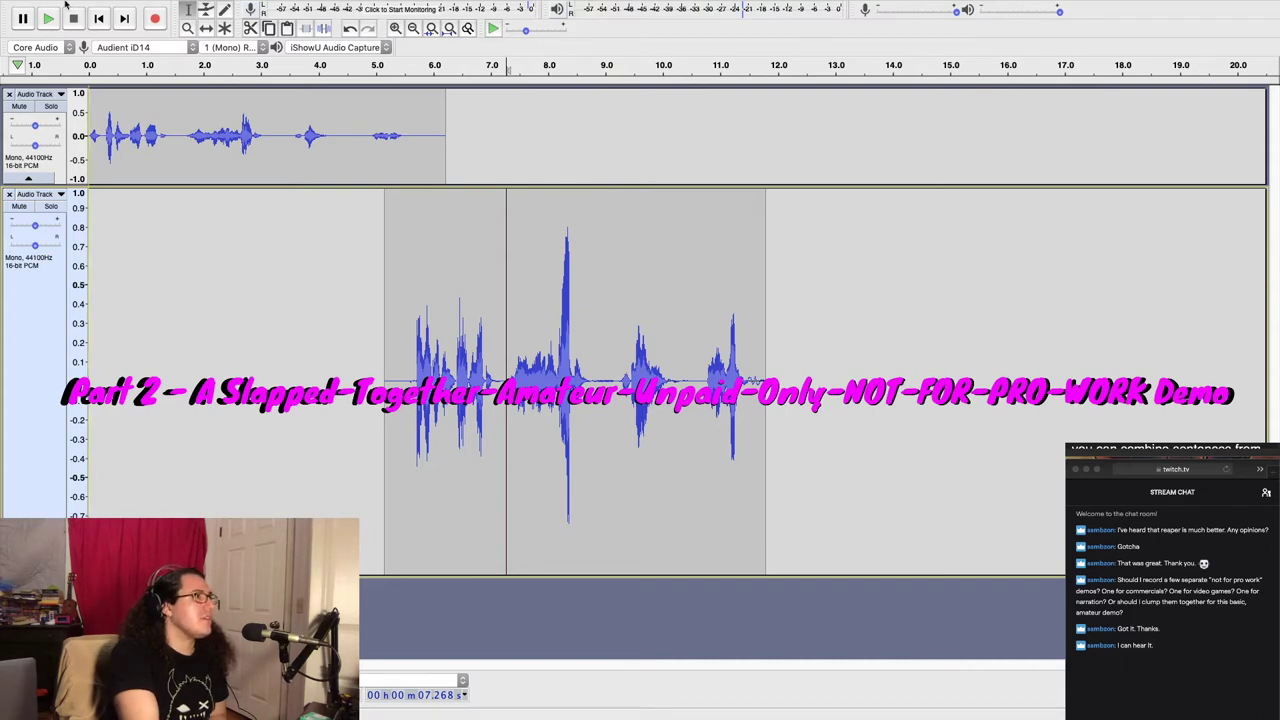
Apply the Compressor to the whole lower track with a threshold of -9 dB and a ratio of 3:1
{"action": "mouse_move", "coordinate": [67, 5]}
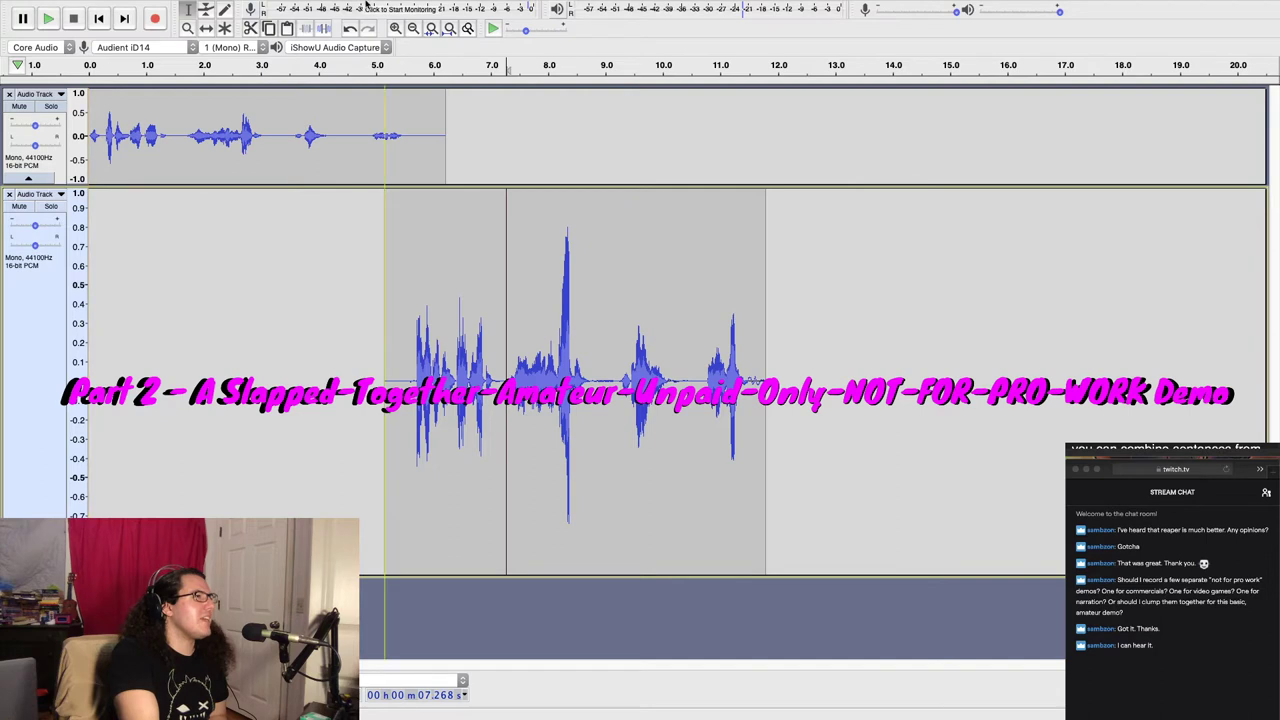
{"action": "mouse_move", "coordinate": [358, 3]}
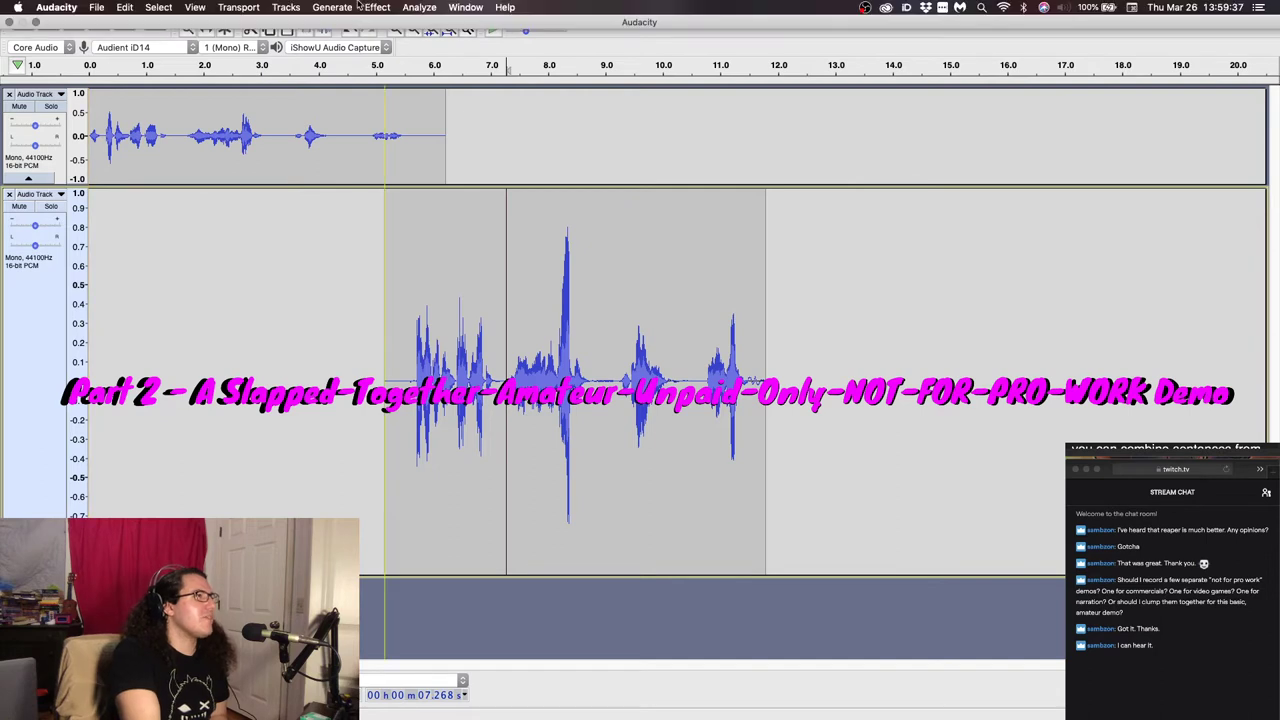
{"action": "left_click", "coordinate": [19, 378]}
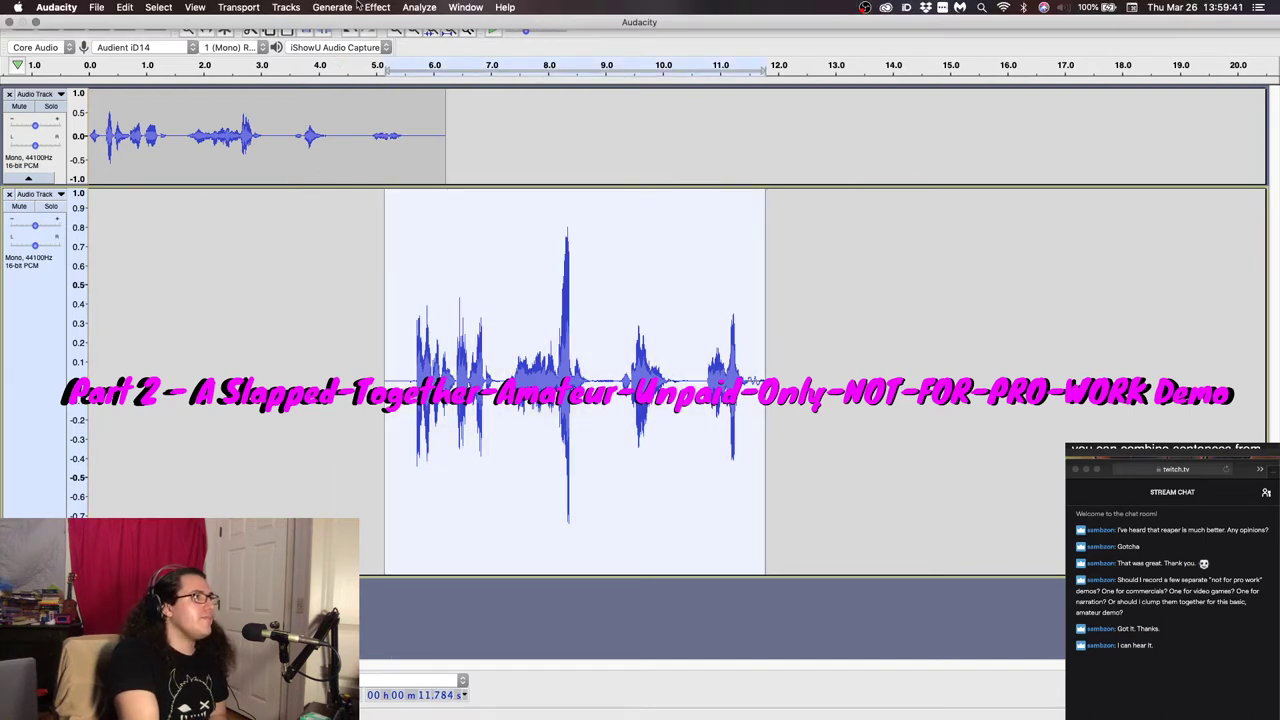
{"action": "left_click", "coordinate": [378, 7]}
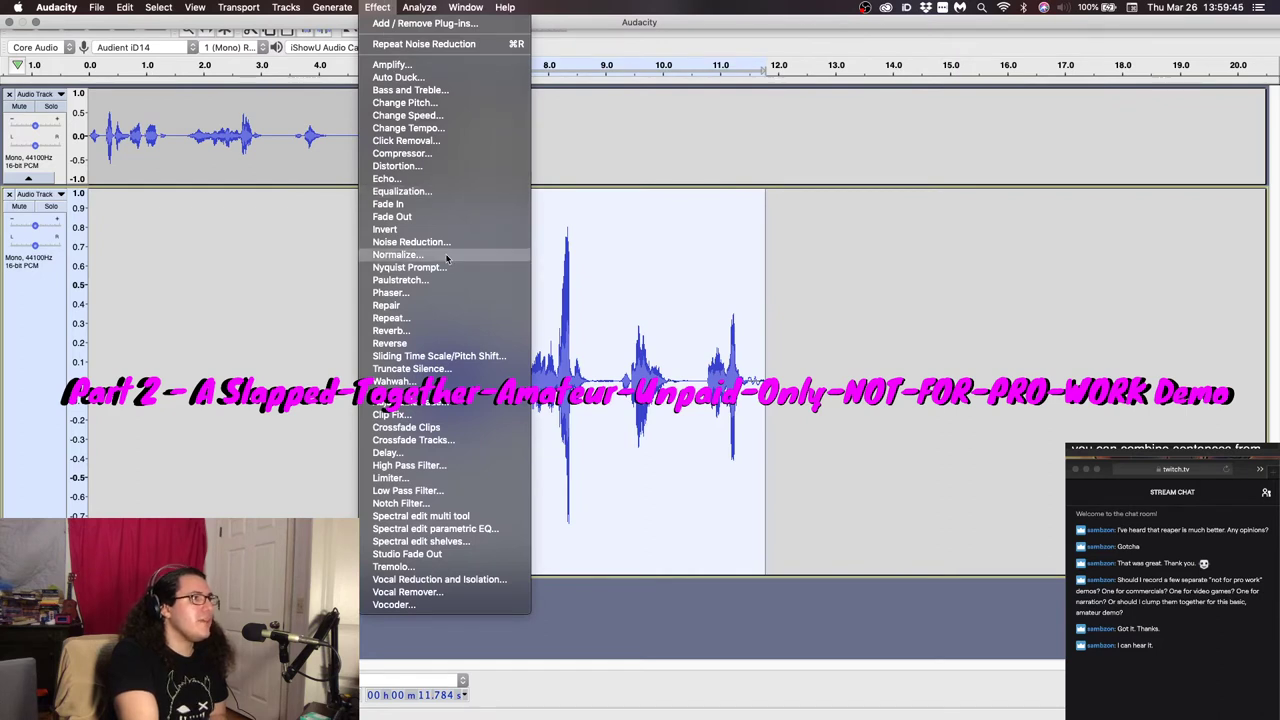
{"action": "left_click", "coordinate": [440, 153]}
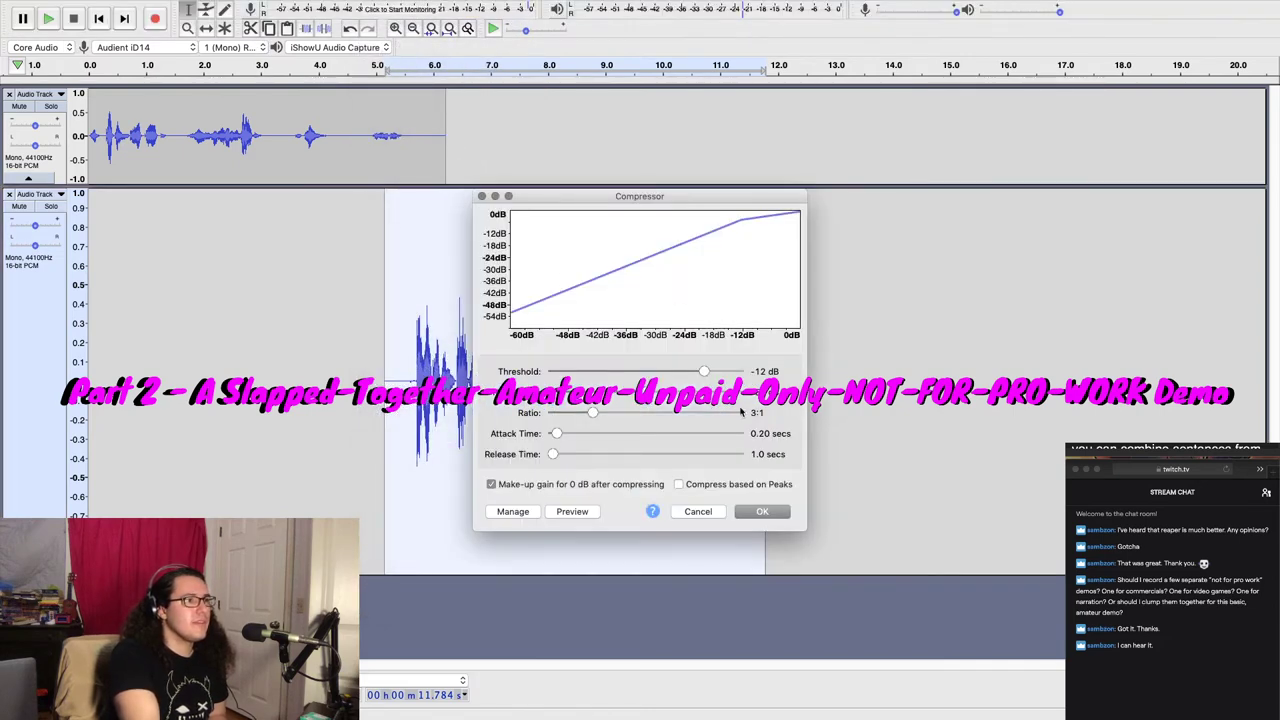
{"action": "mouse_move", "coordinate": [709, 373]}
{"action": "left_mouse_down"}
{"action": "mouse_move", "coordinate": [686, 376]}
{"action": "mouse_move", "coordinate": [716, 378]}
{"action": "left_mouse_up"}
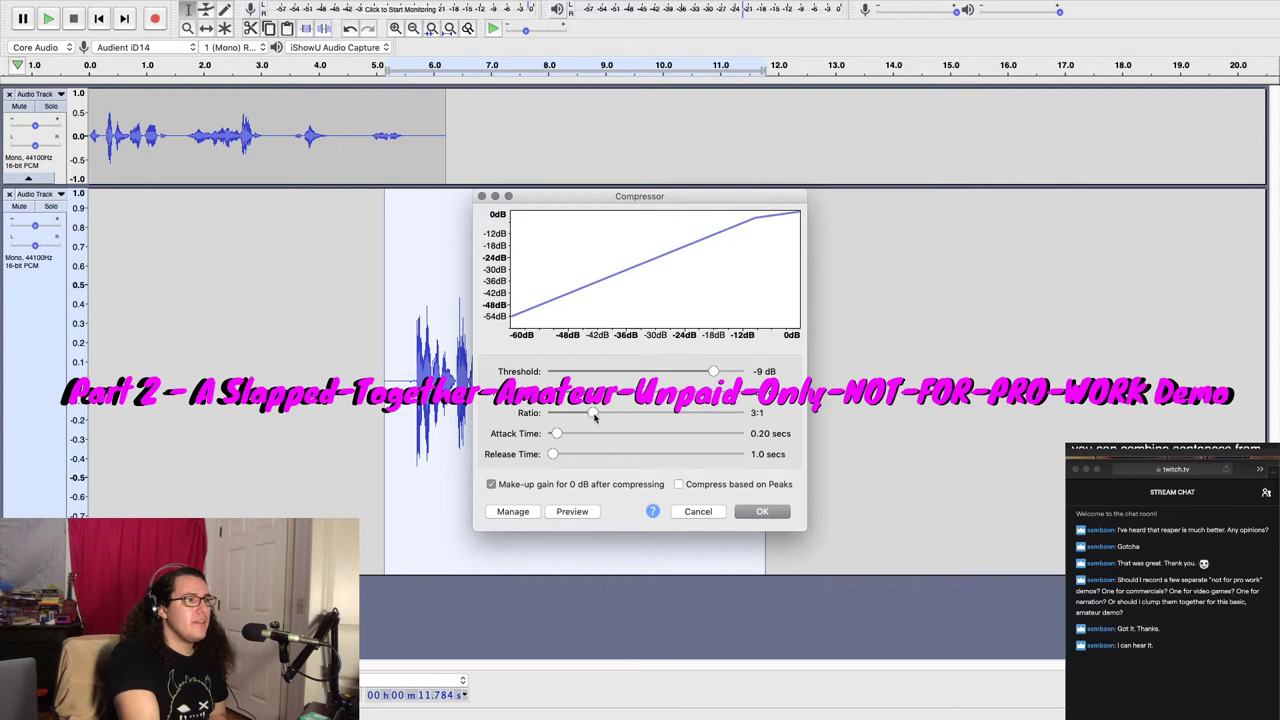
{"action": "mouse_move", "coordinate": [597, 418]}
{"action": "left_mouse_down"}
{"action": "mouse_move", "coordinate": [610, 417]}
{"action": "mouse_move", "coordinate": [592, 420]}
{"action": "left_mouse_up"}
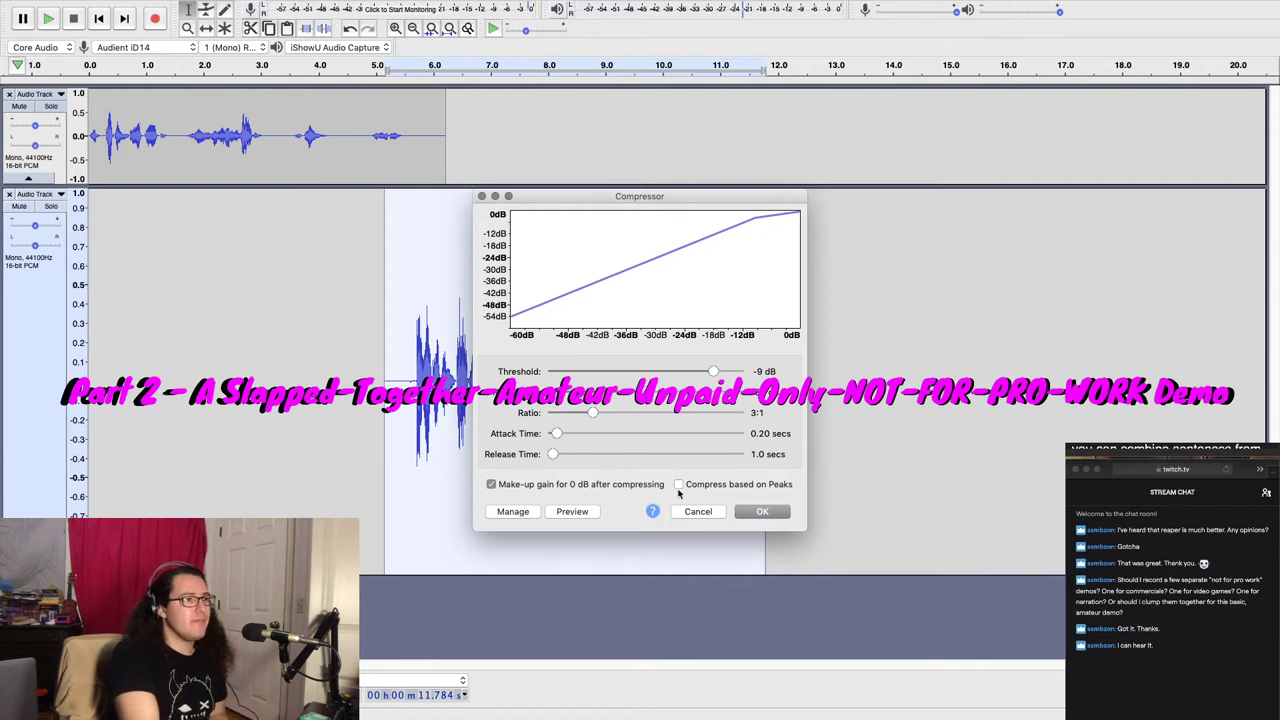
{"action": "left_click", "coordinate": [763, 513]}
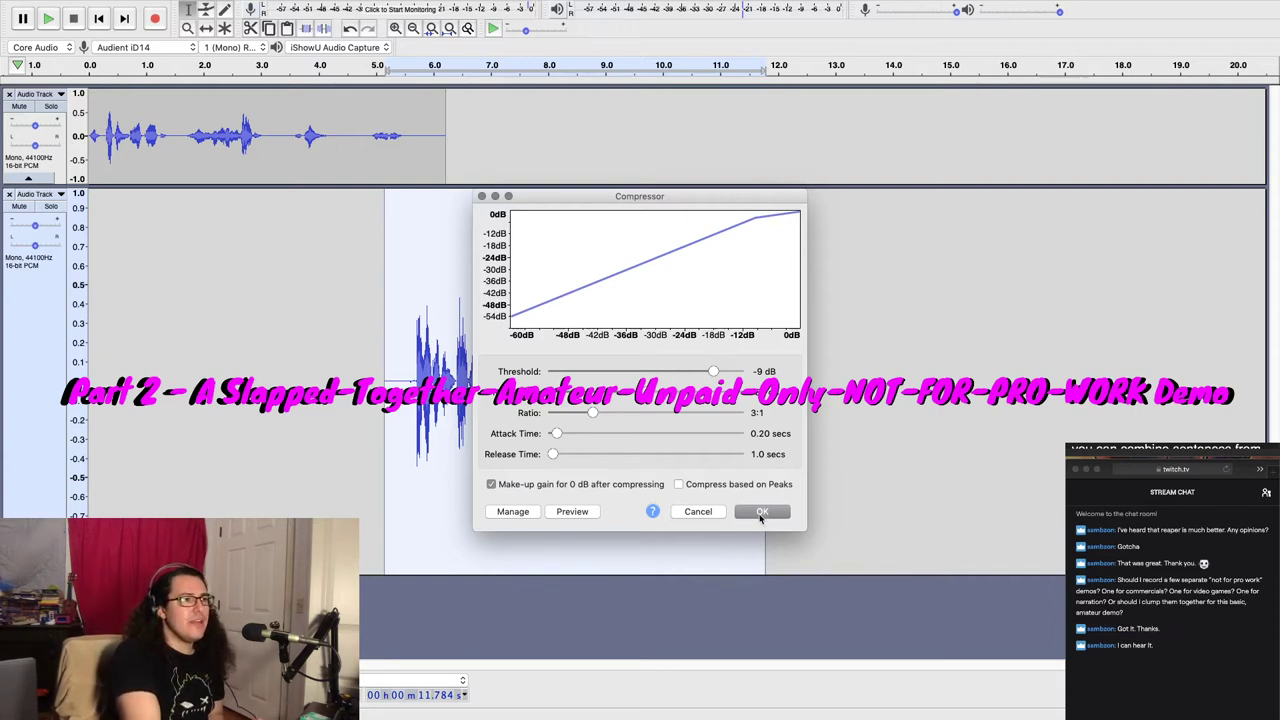
{"action": "left_click", "coordinate": [759, 513]}
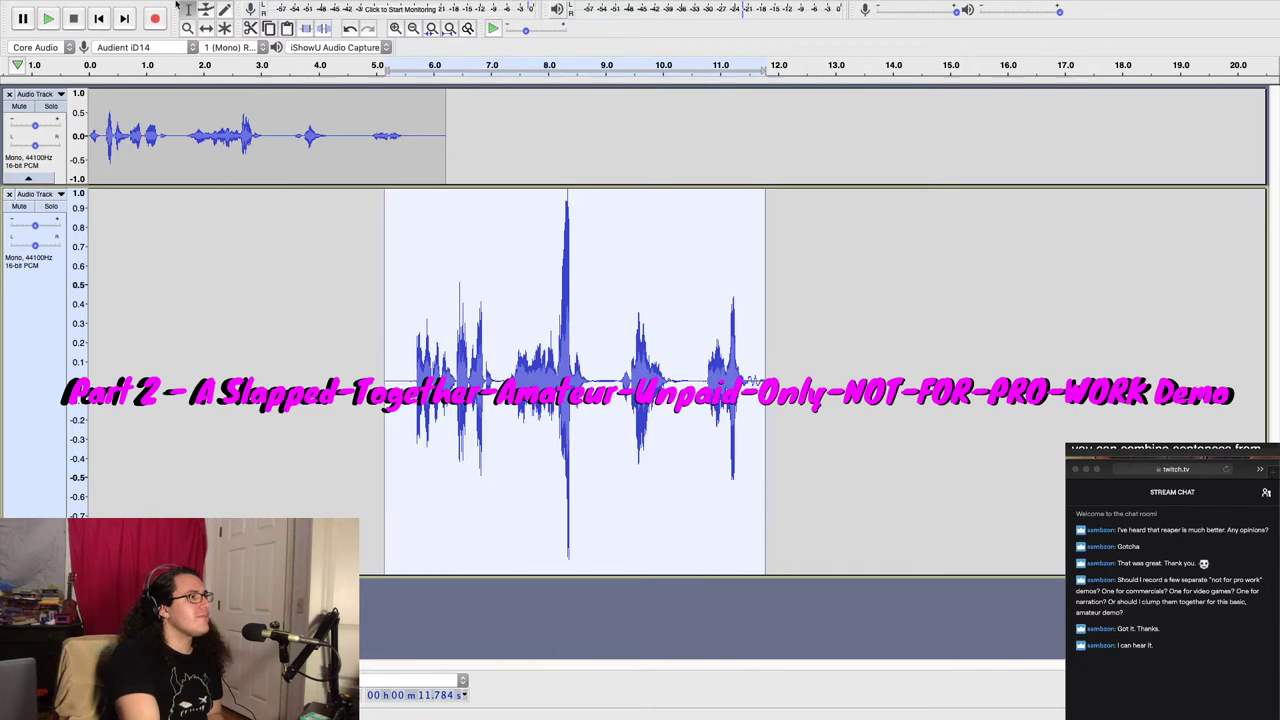
Reopen the Compressor for the lower track, close it without applying, and undo the previous compression
{"action": "mouse_move", "coordinate": [178, 4]}
{"action": "left_click", "coordinate": [378, 7]}
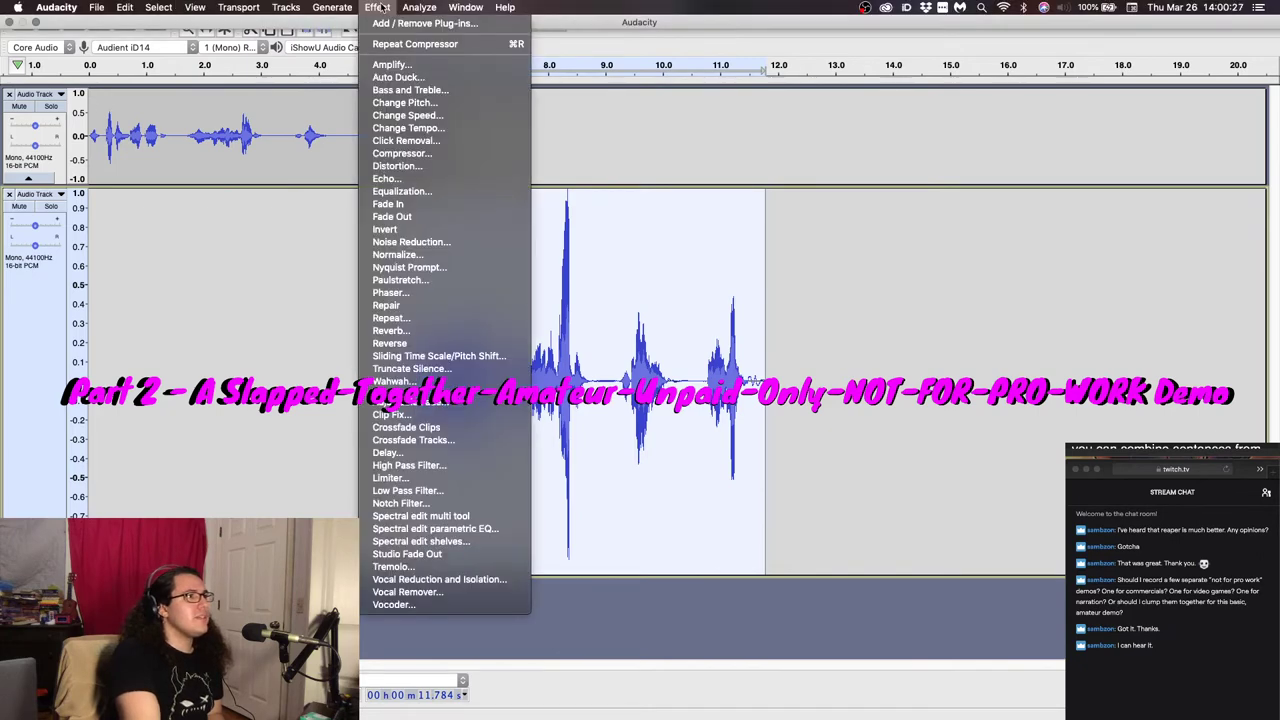
{"action": "left_click", "coordinate": [441, 155]}
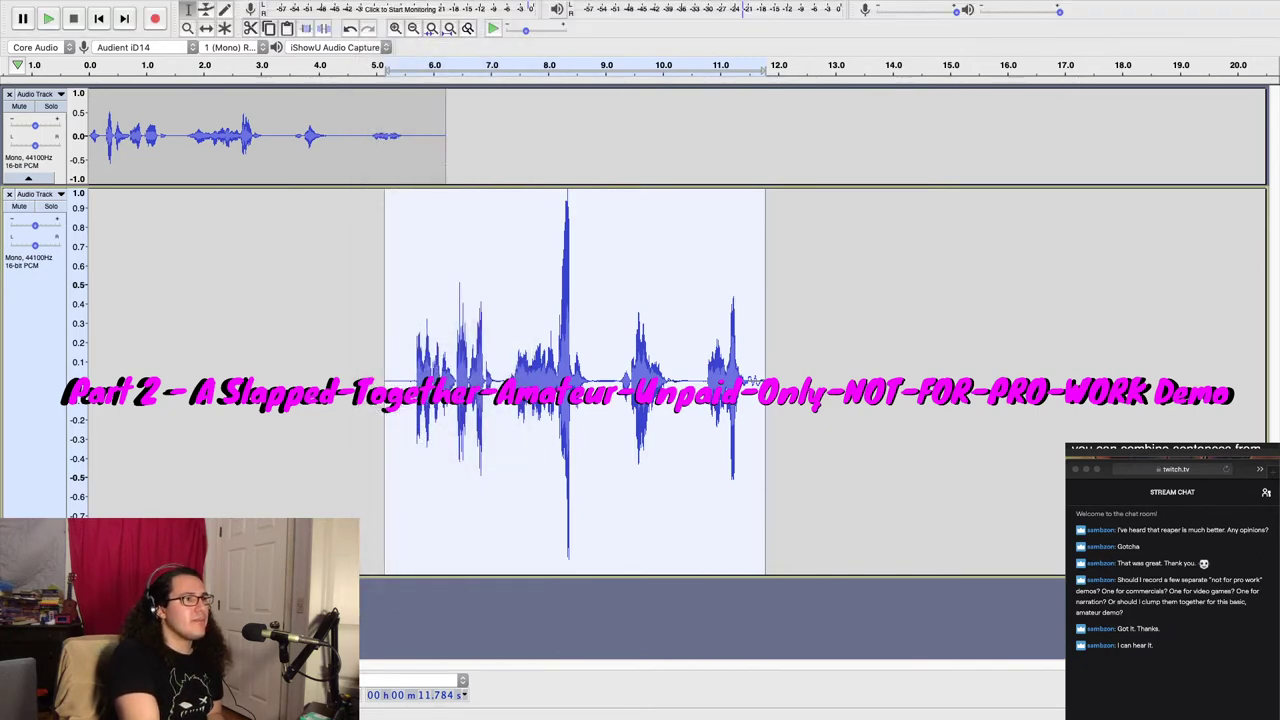
{"action": "left_click", "coordinate": [705, 512]}
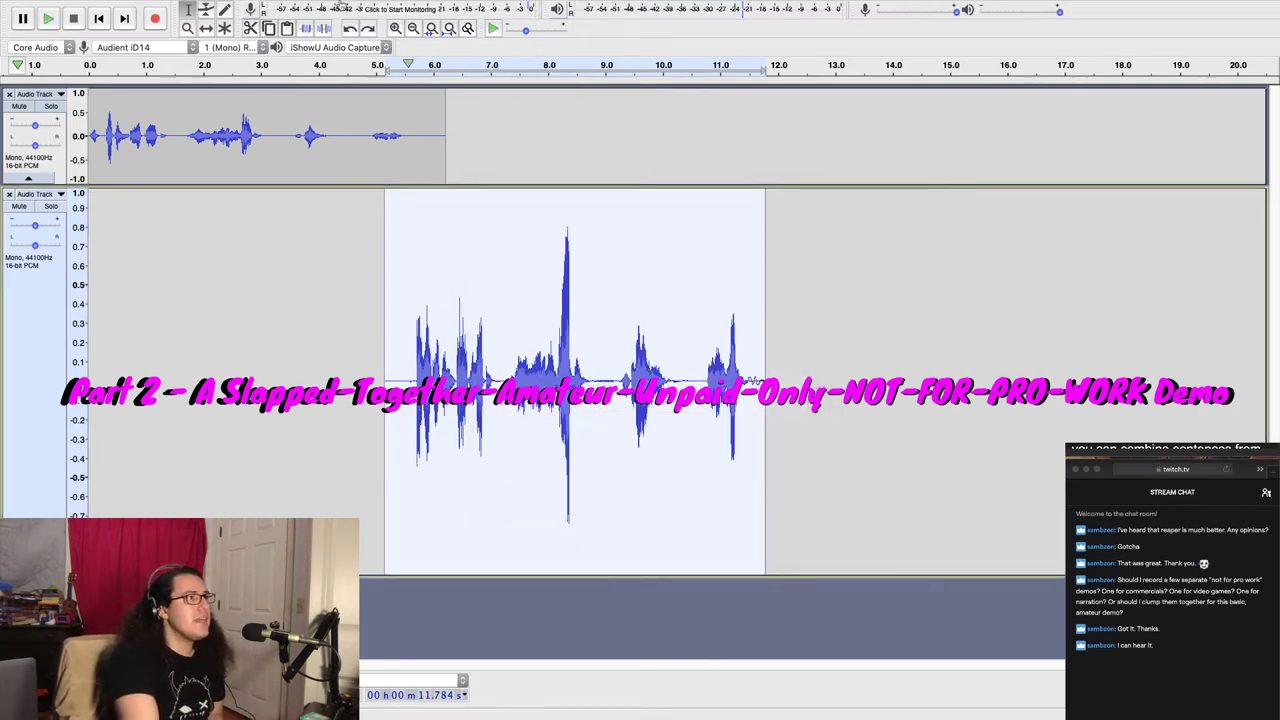
Try the Compressor on the lower track with a -9 dB threshold and compression based on peaks, and undo it
{"action": "mouse_move", "coordinate": [383, 5]}
{"action": "left_click", "coordinate": [380, 7]}
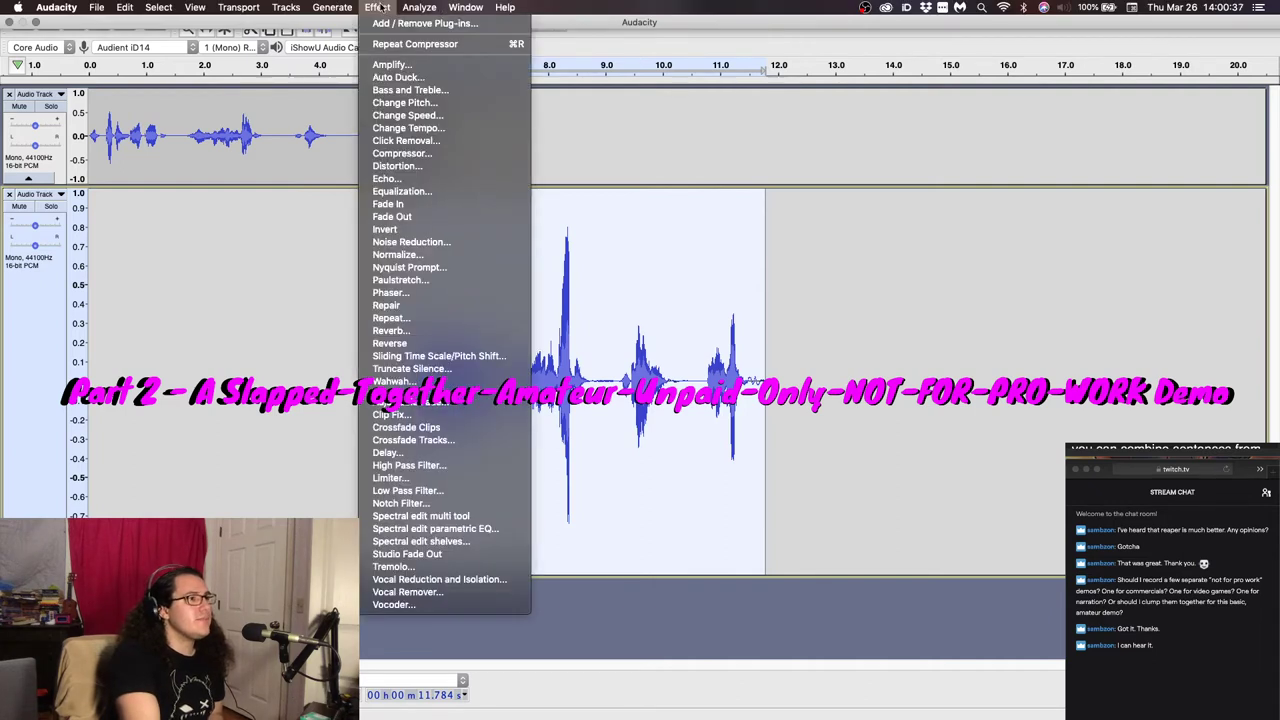
{"action": "left_click", "coordinate": [422, 156]}
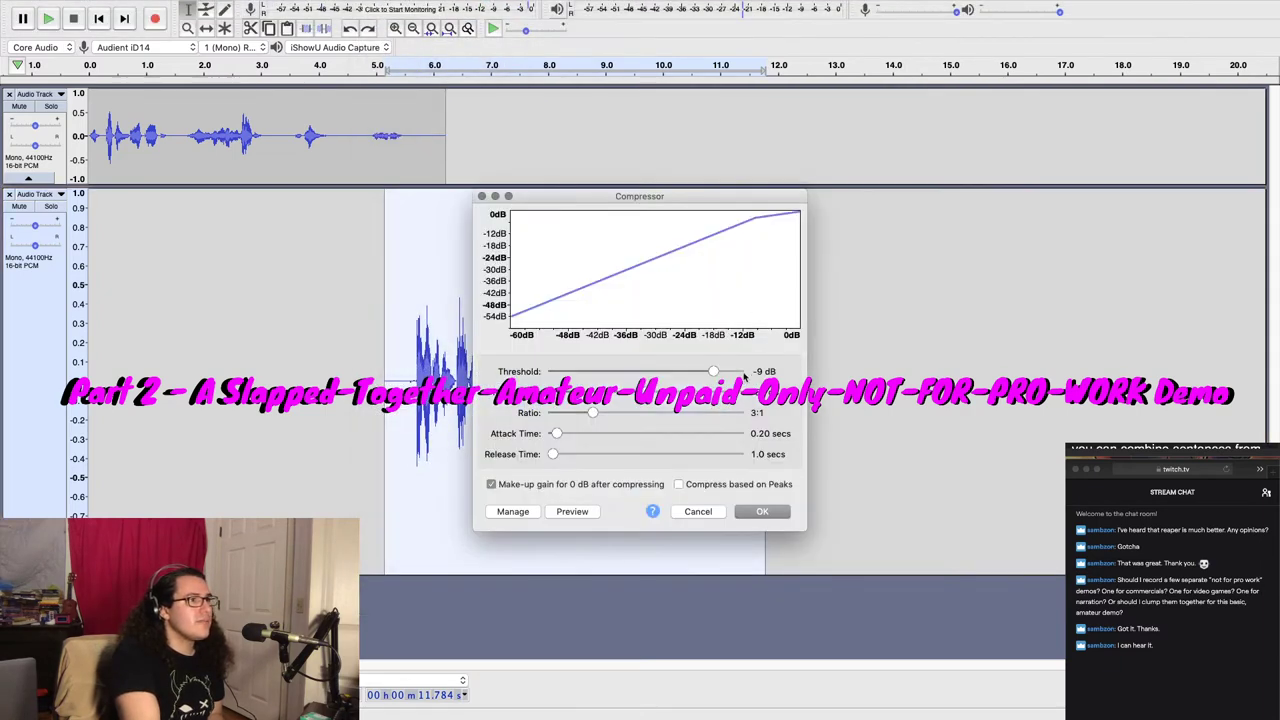
{"action": "left_click_drag", "start_coordinate": [714, 373], "coordinate": [683, 376]}
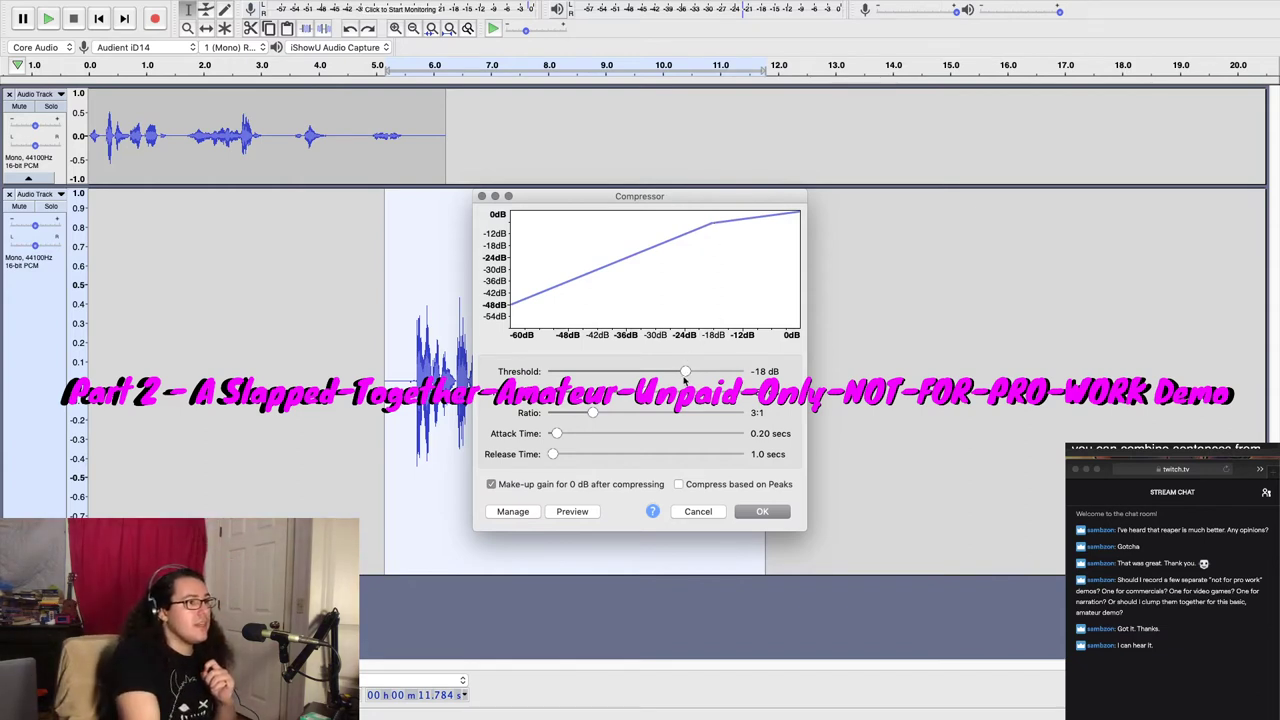
{"action": "left_click_drag", "start_coordinate": [686, 373], "coordinate": [681, 375]}
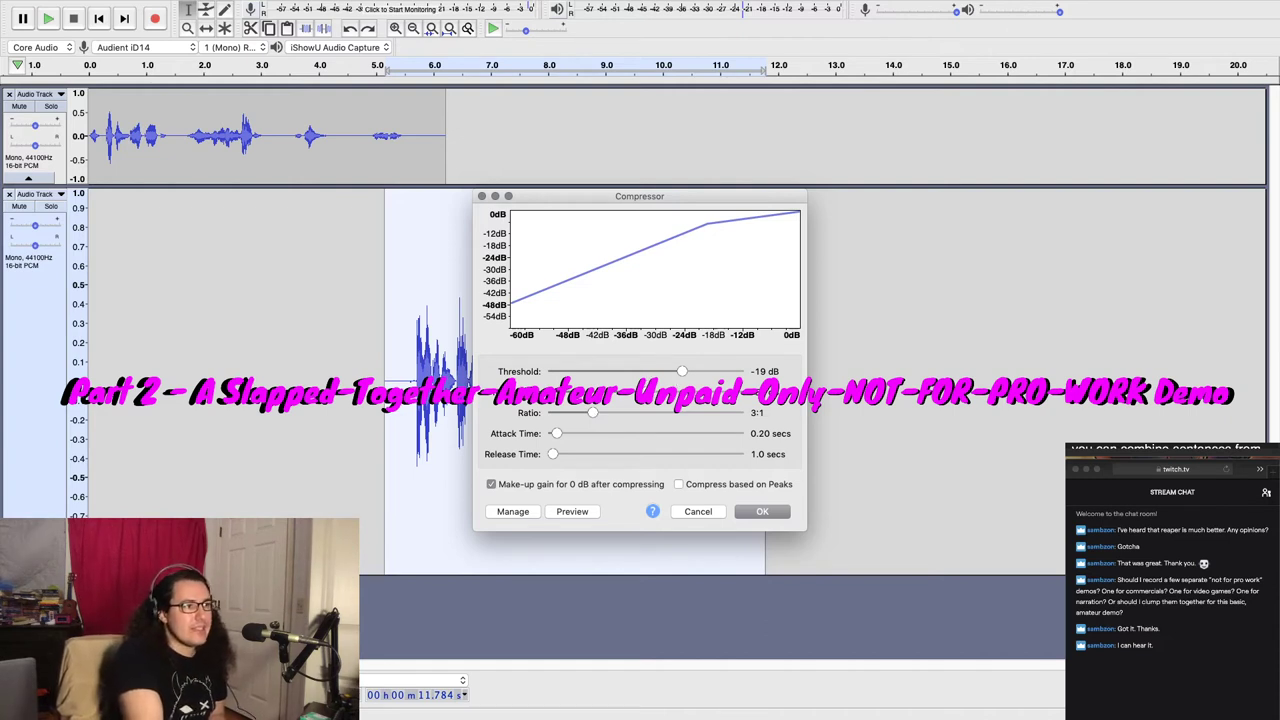
{"action": "left_click", "coordinate": [678, 485]}
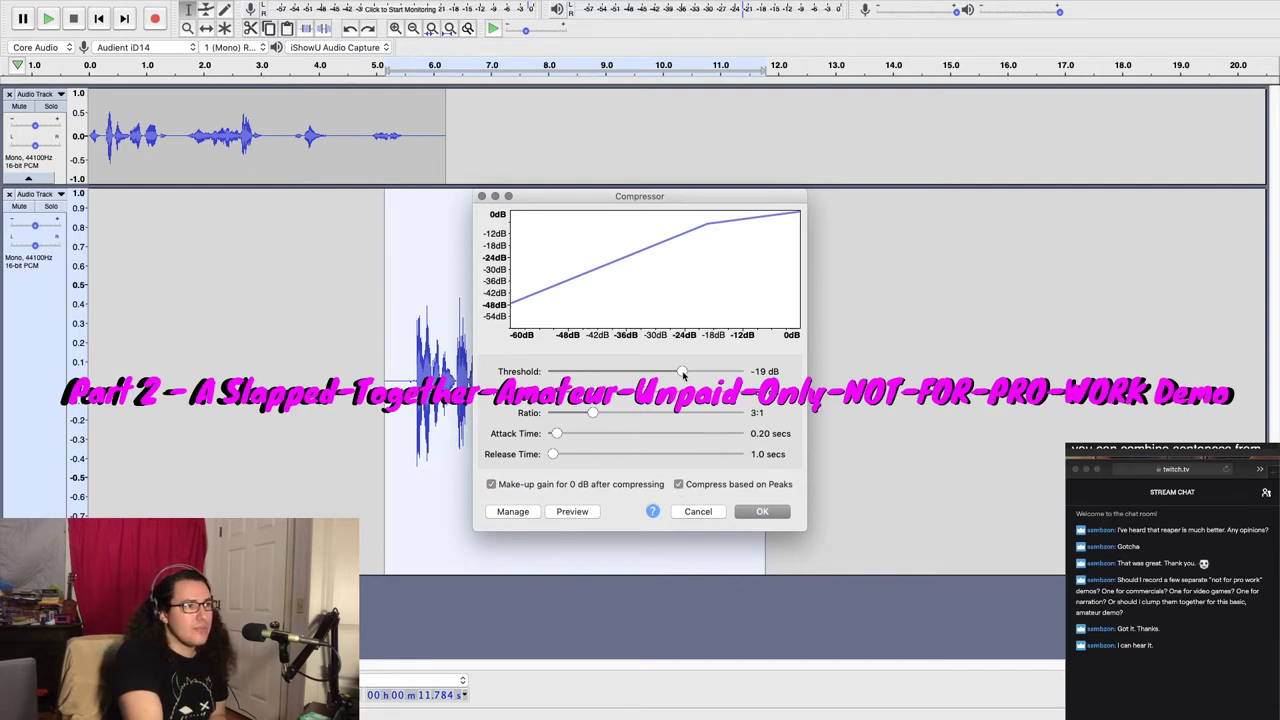
{"action": "left_click_drag", "start_coordinate": [684, 374], "coordinate": [714, 377]}
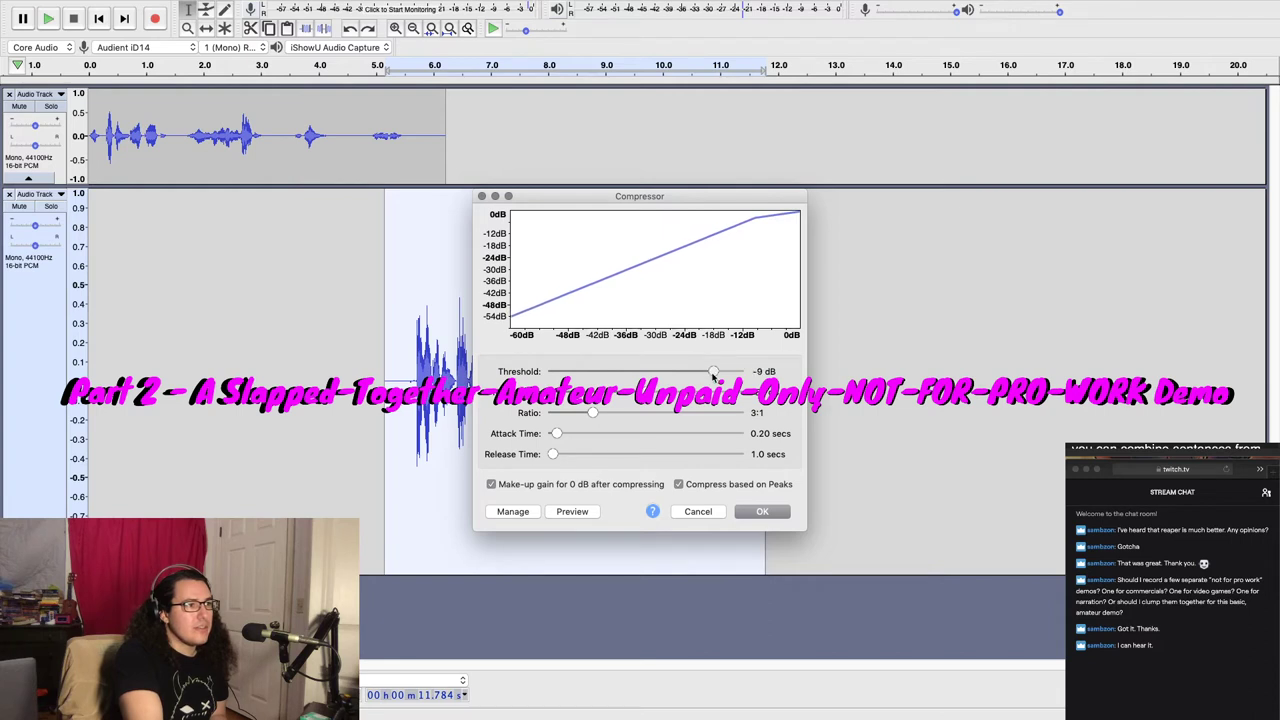
{"action": "left_click", "coordinate": [763, 513]}
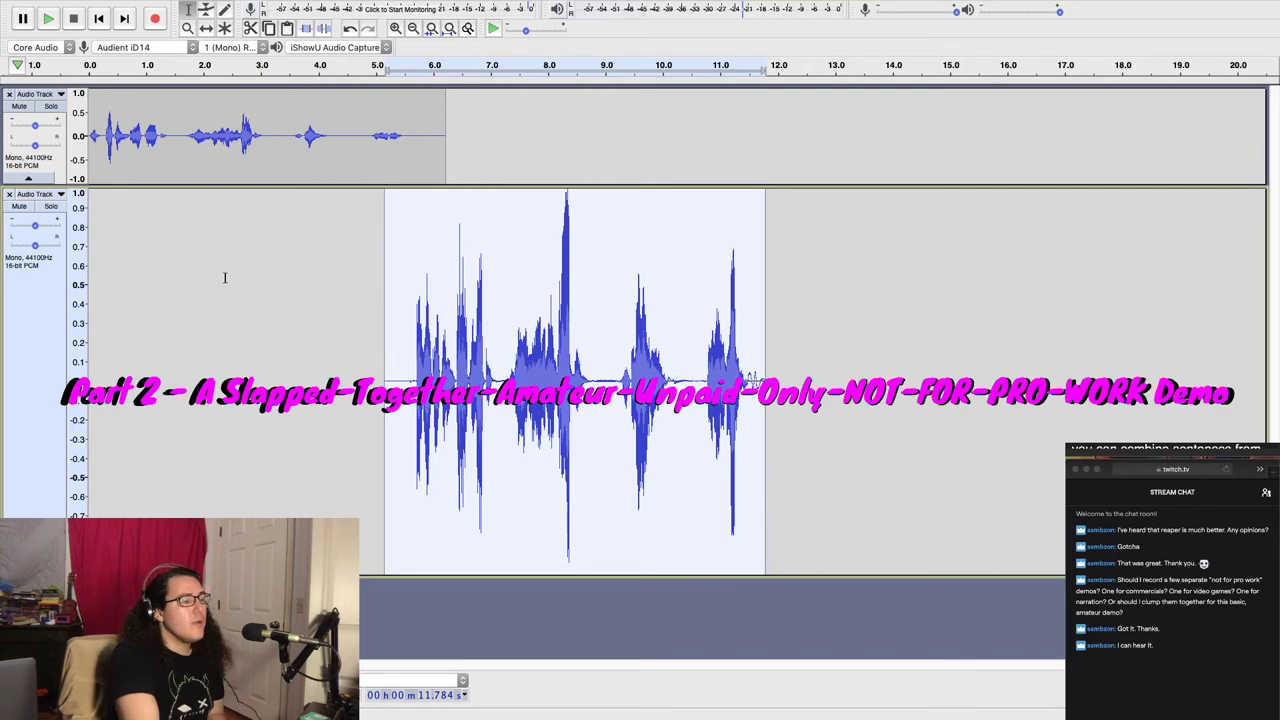
{"action": "key", "text": "super+z"}
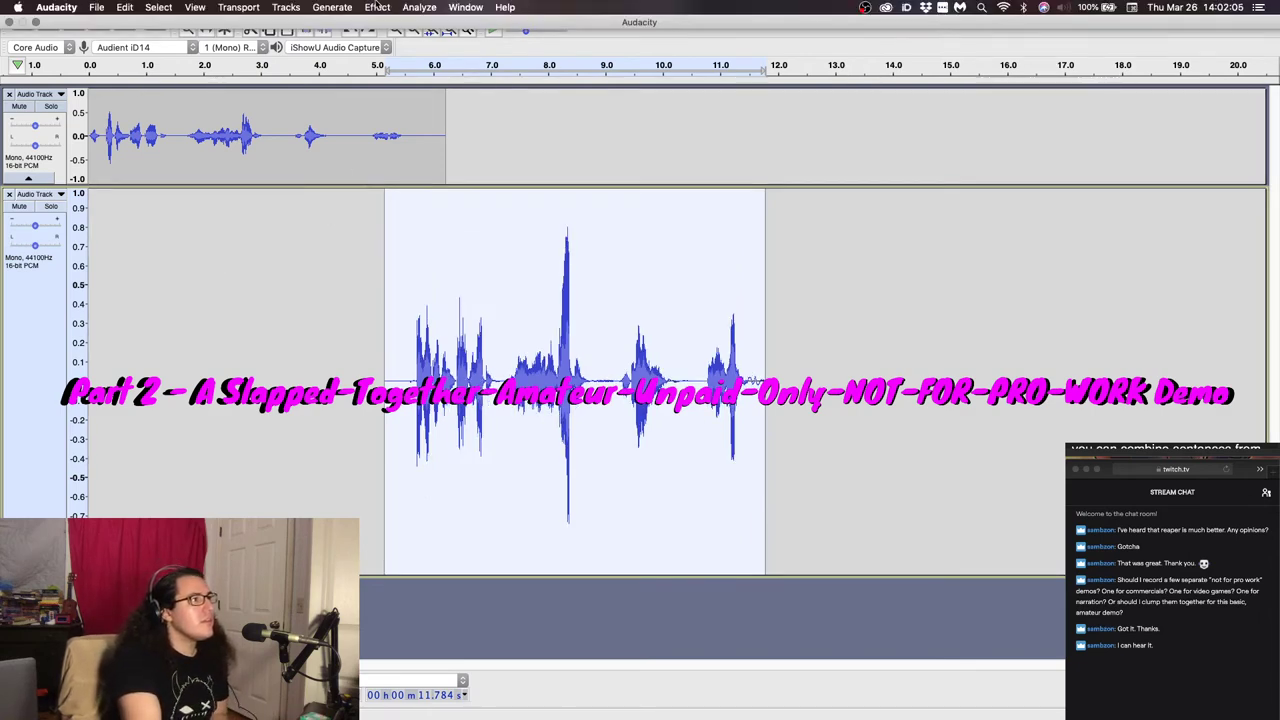
Apply the Compressor to the whole lower track at a -9 dB threshold, with make-up gain and peak-based compression turned off
{"action": "left_click", "coordinate": [377, 5]}
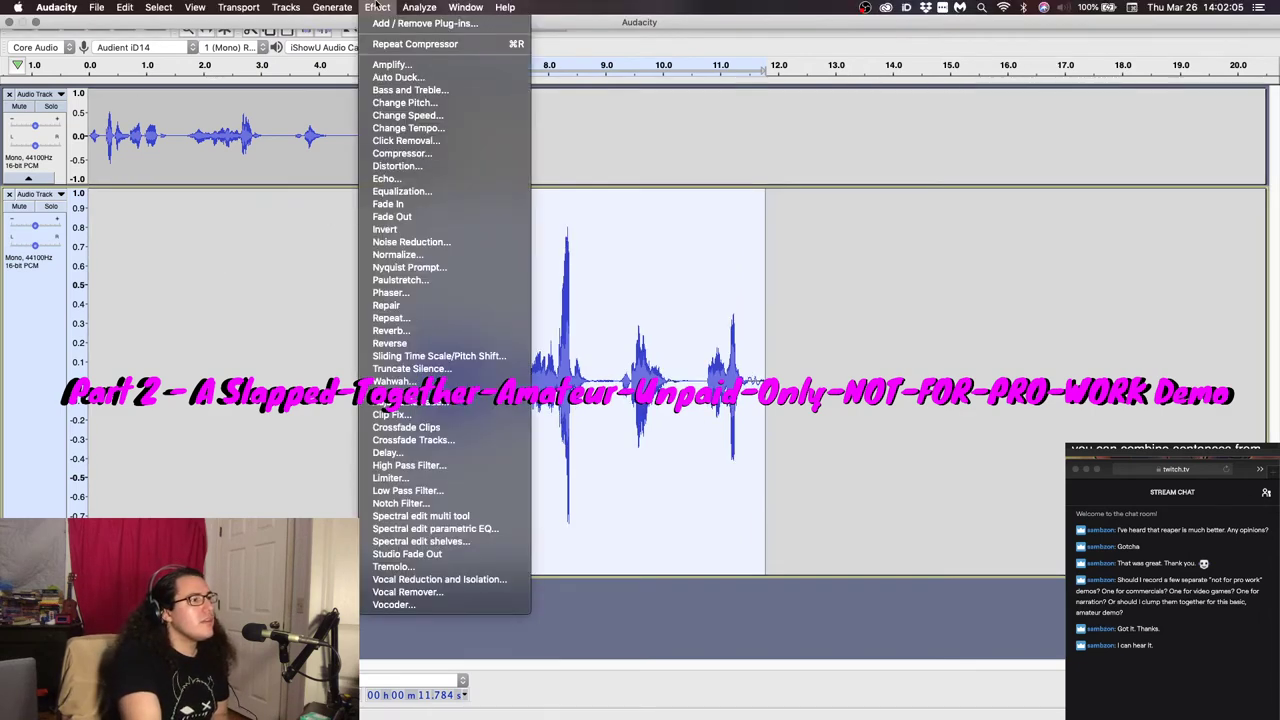
{"action": "left_click", "coordinate": [452, 155]}
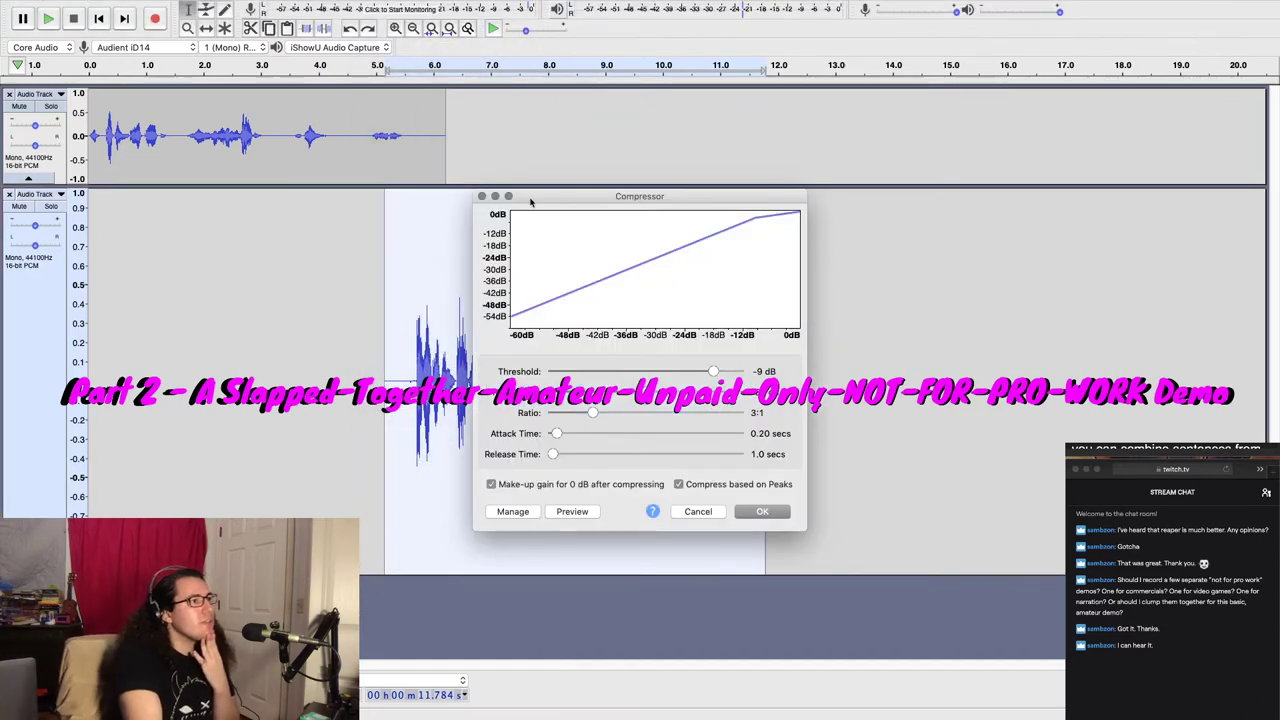
{"action": "left_click_drag", "start_coordinate": [541, 201], "coordinate": [211, 272]}
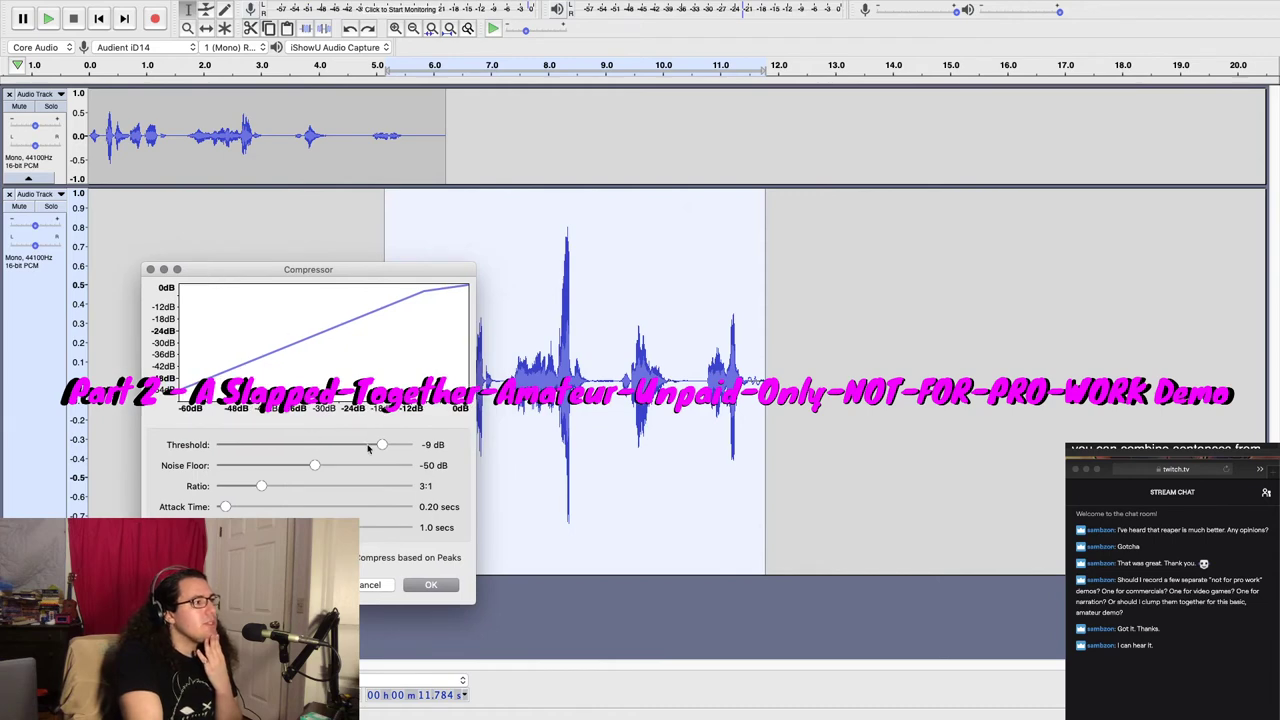
{"action": "left_click_drag", "start_coordinate": [298, 274], "coordinate": [929, 245]}
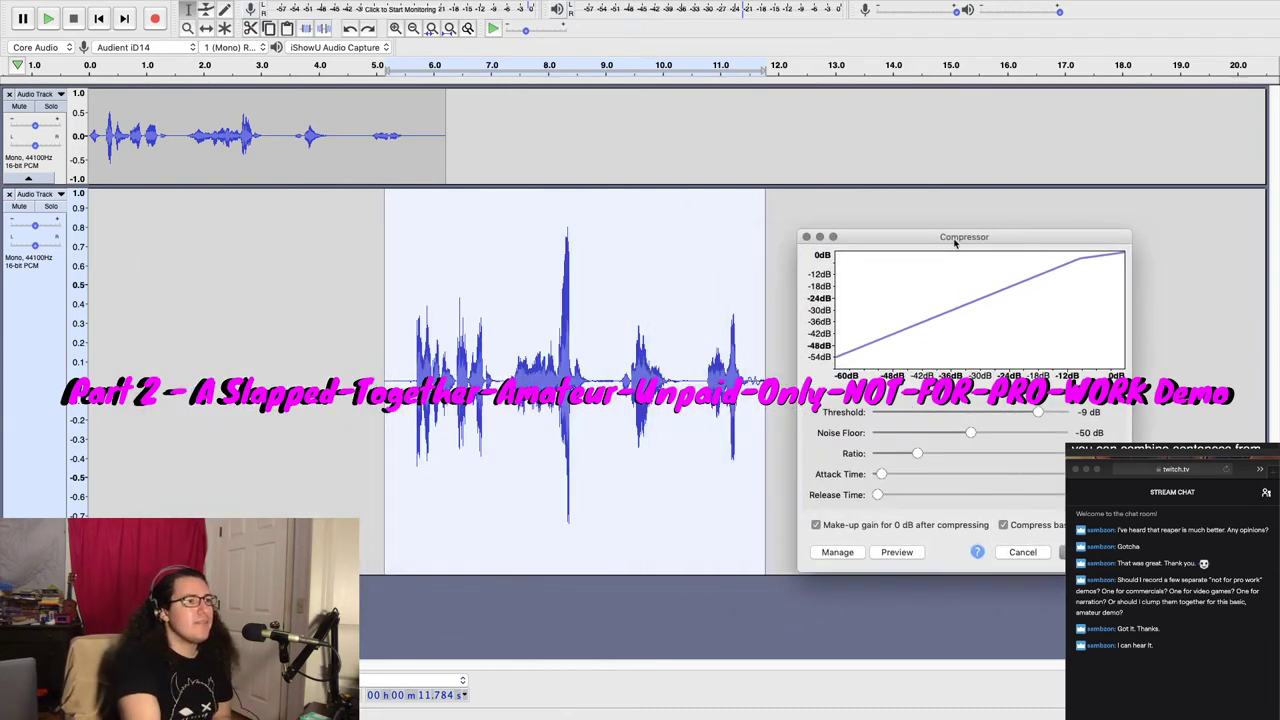
{"action": "left_click_drag", "start_coordinate": [1038, 414], "coordinate": [1028, 416]}
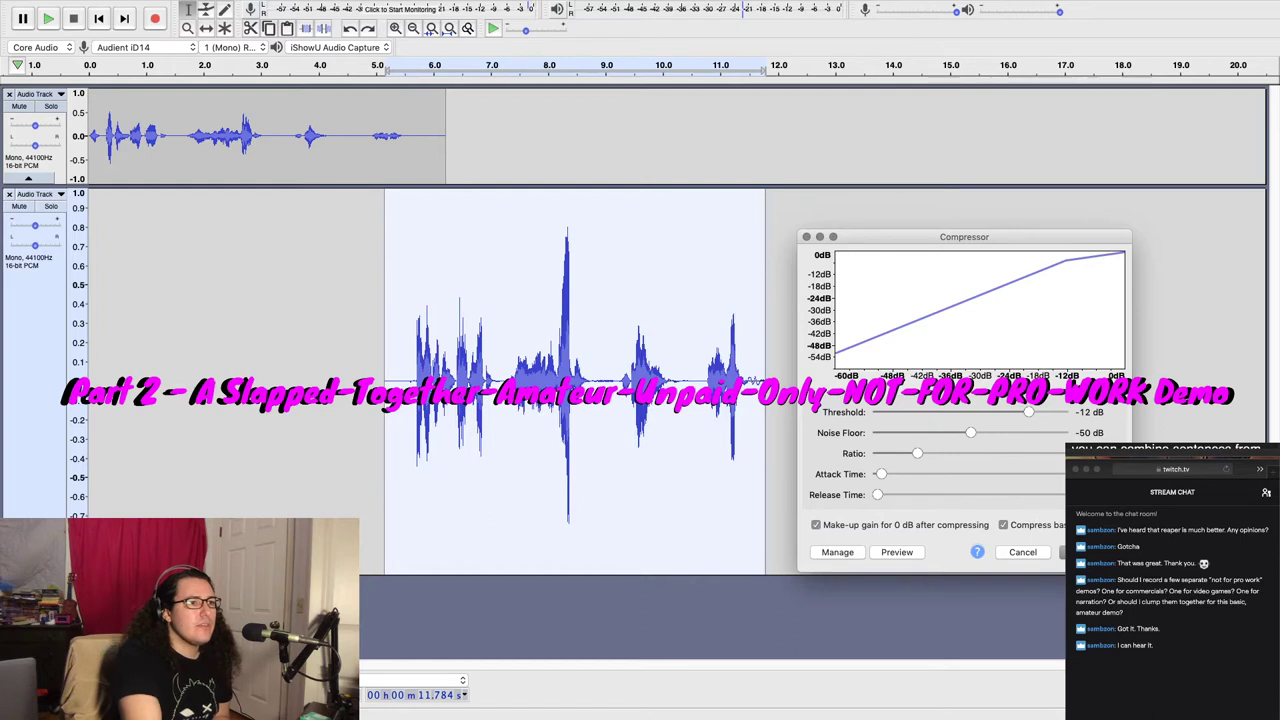
{"action": "left_click", "coordinate": [1002, 526]}
{"action": "left_click", "coordinate": [816, 525]}
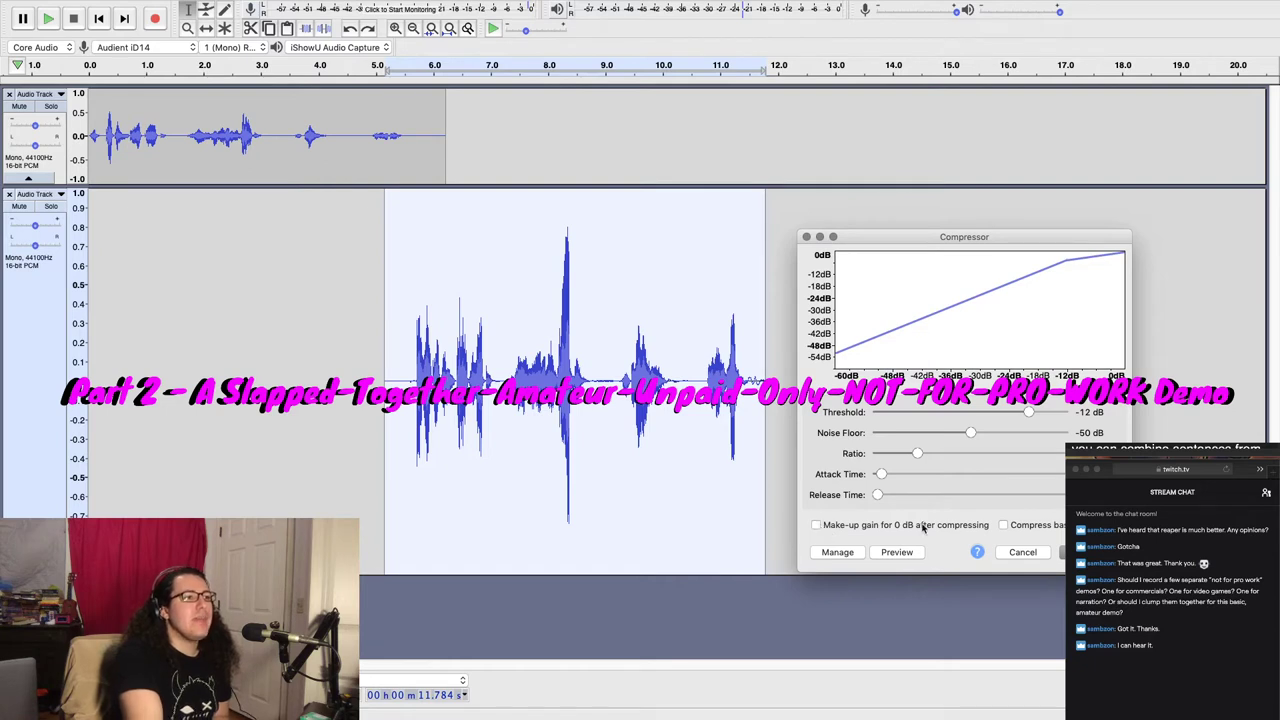
{"action": "left_click_drag", "start_coordinate": [1030, 412], "coordinate": [1039, 416]}
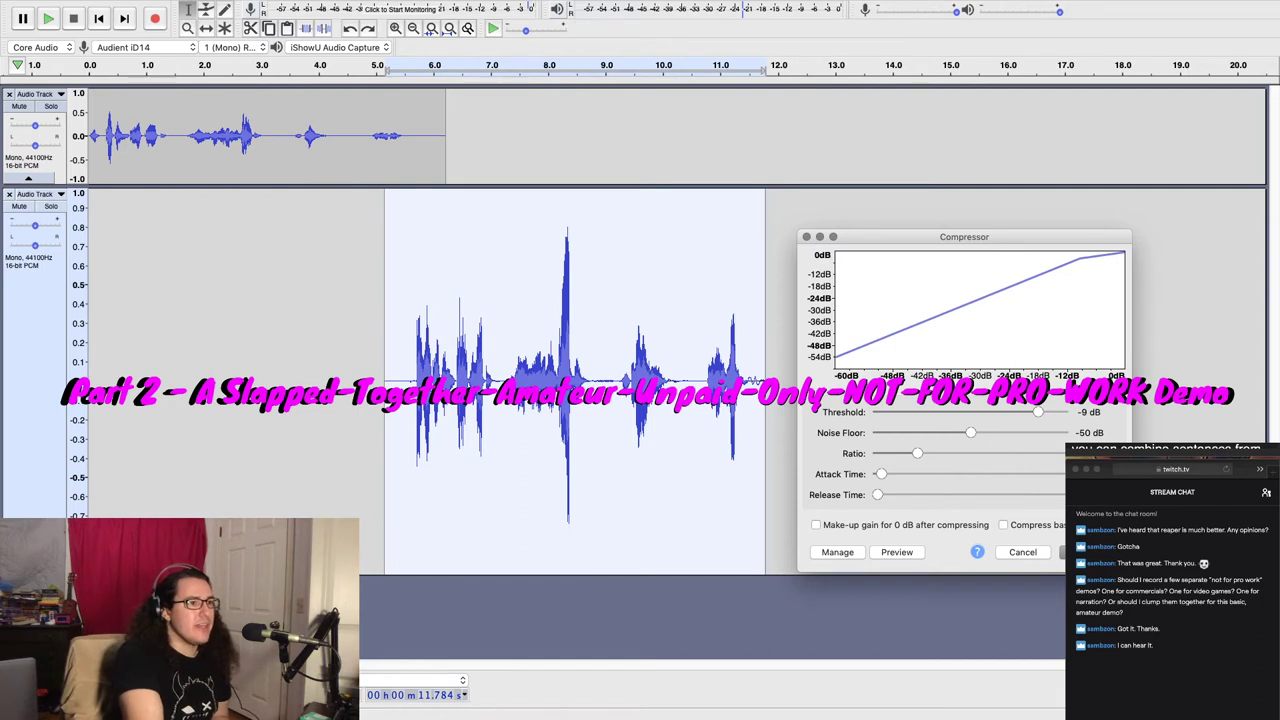
{"action": "key", "text": "Return"}
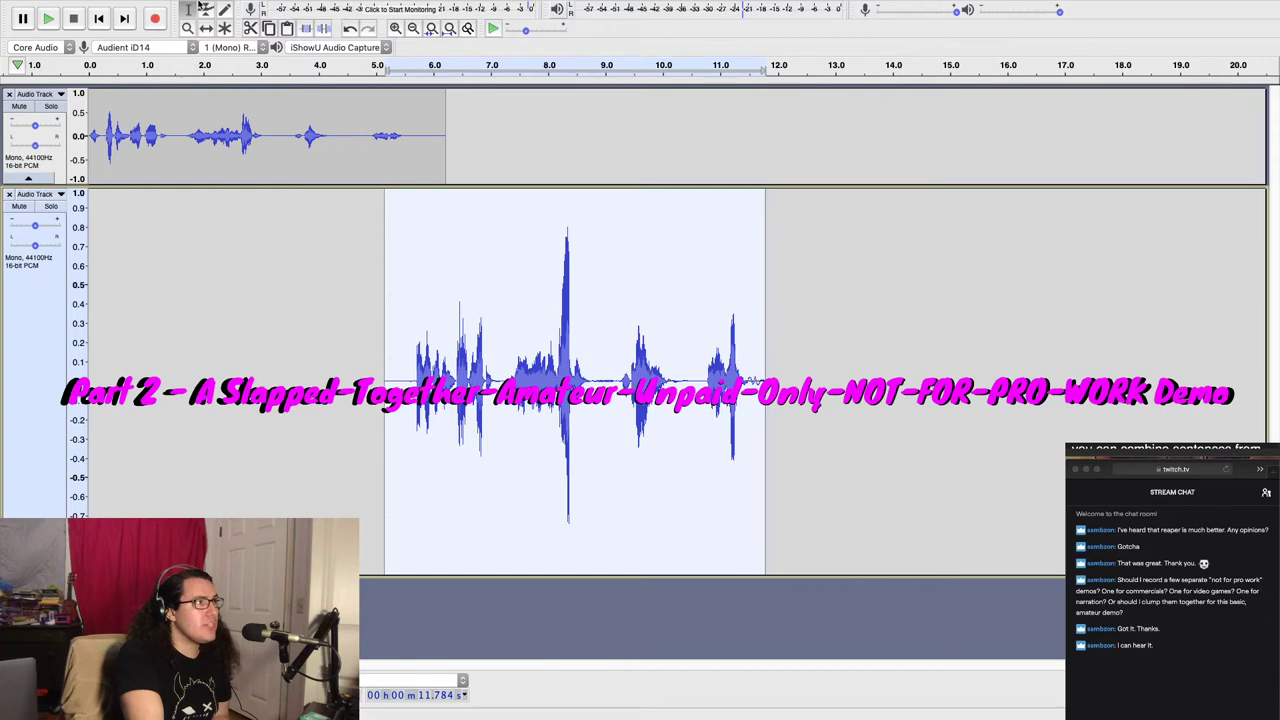
Try the Compressor again on the whole lower track with a threshold of -9 dB and a ratio of 3:1
{"action": "mouse_move", "coordinate": [202, 6]}
{"action": "left_click", "coordinate": [377, 7]}
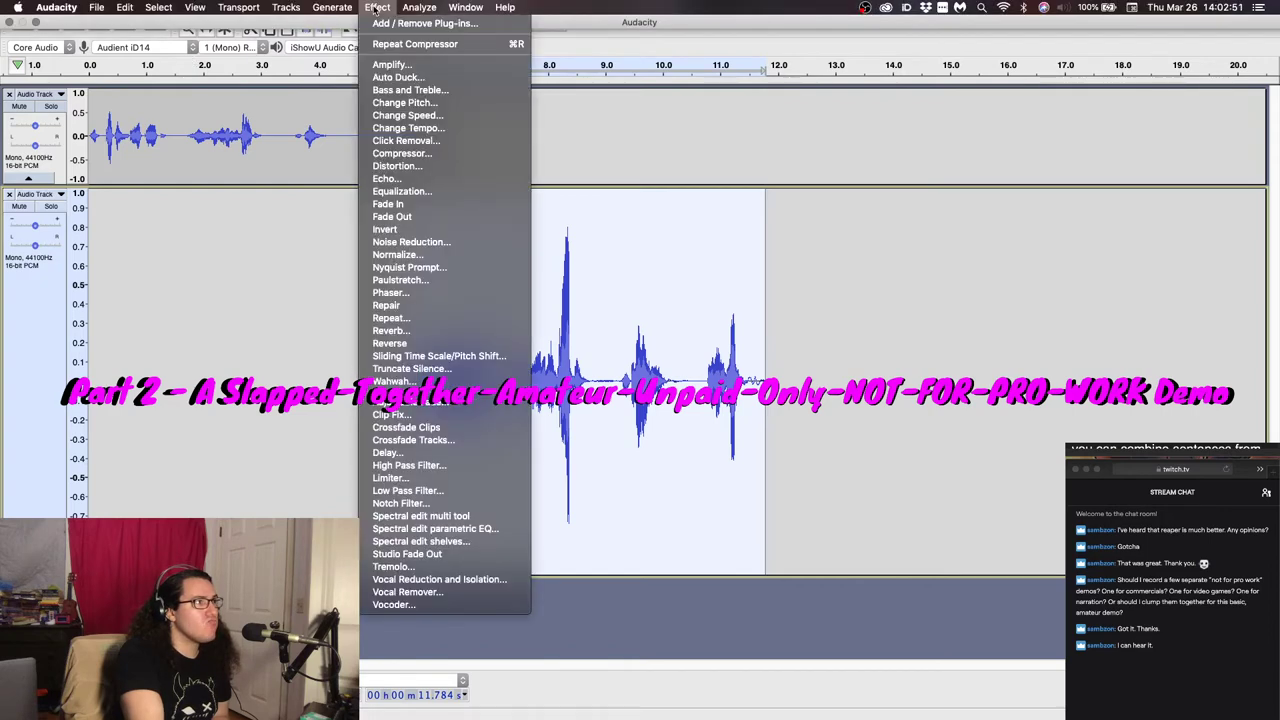
{"action": "left_click", "coordinate": [423, 156]}
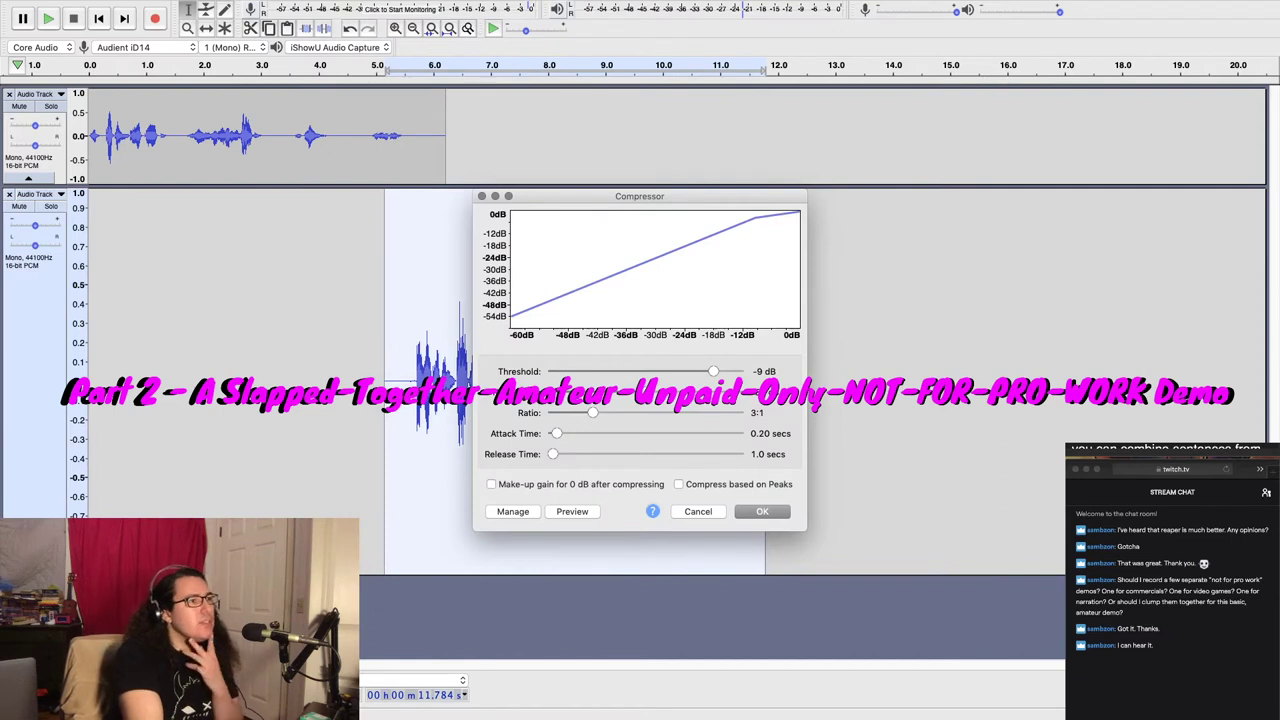
{"action": "key", "text": "Return"}
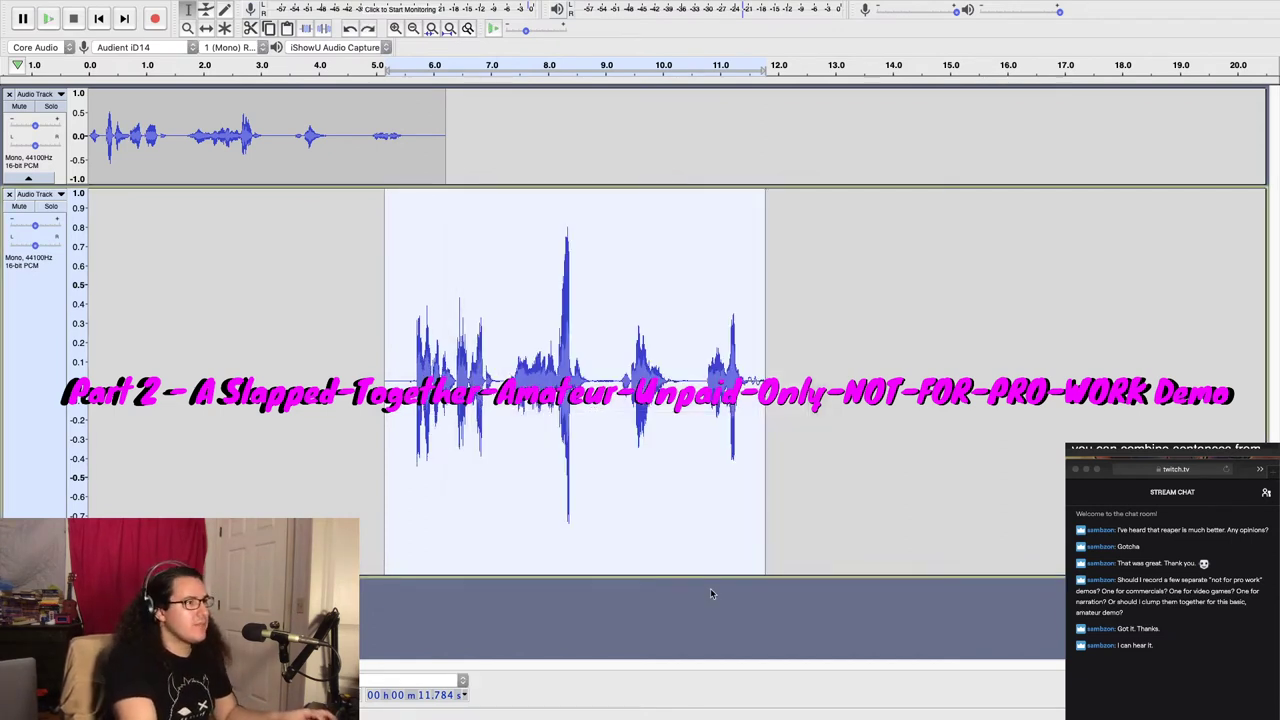
Apply the Compressor to the whole lower track with the threshold lowered to -15 dB and a ratio of 3:1
{"action": "mouse_move", "coordinate": [345, 6]}
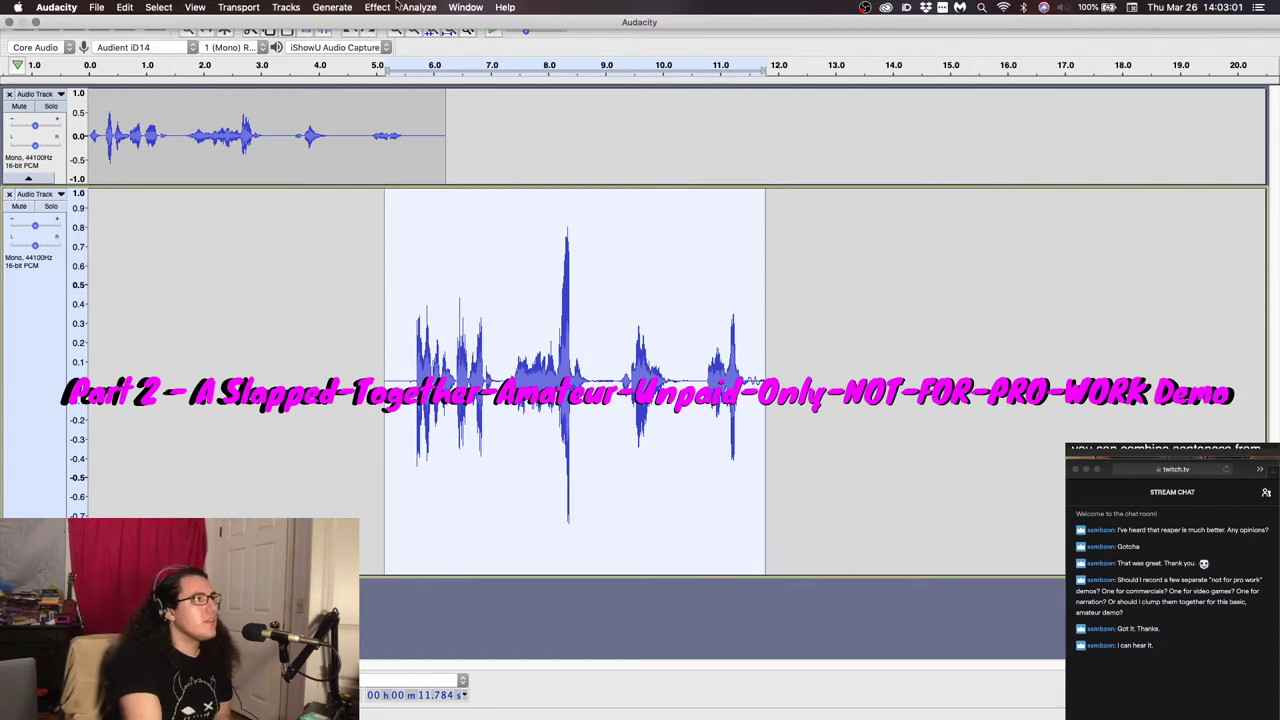
{"action": "left_click", "coordinate": [376, 7]}
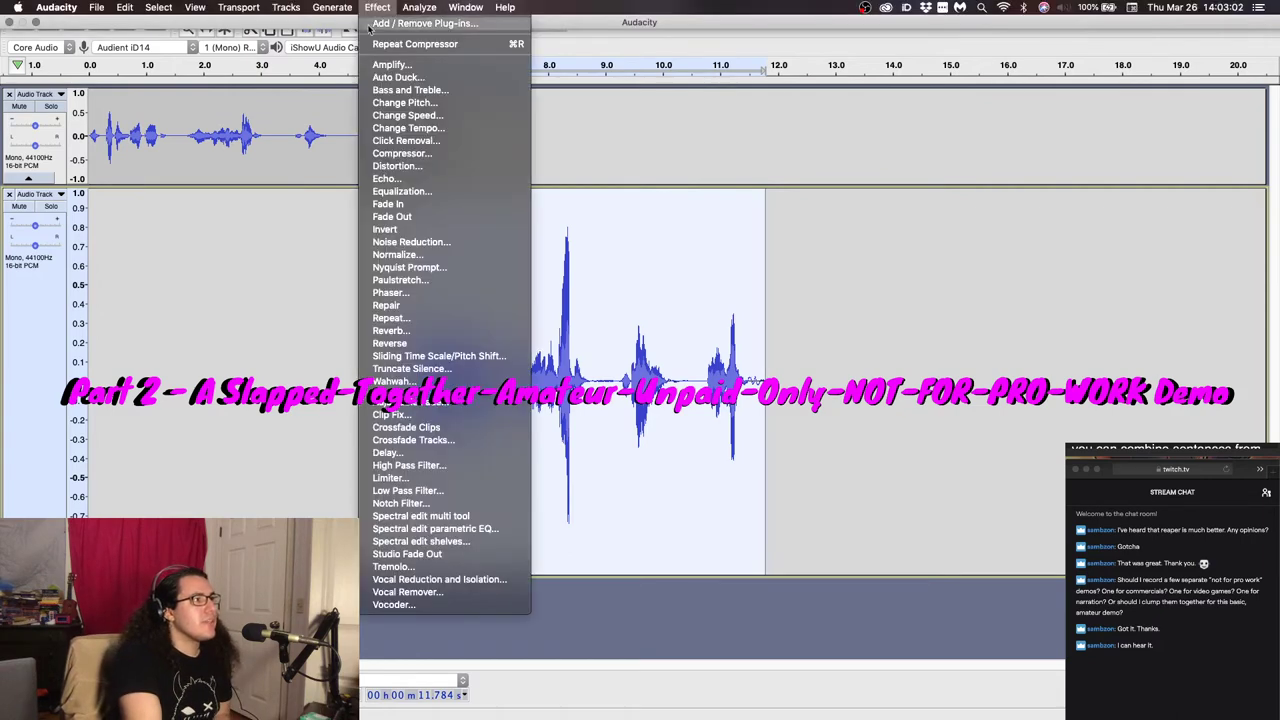
{"action": "left_click", "coordinate": [457, 156]}
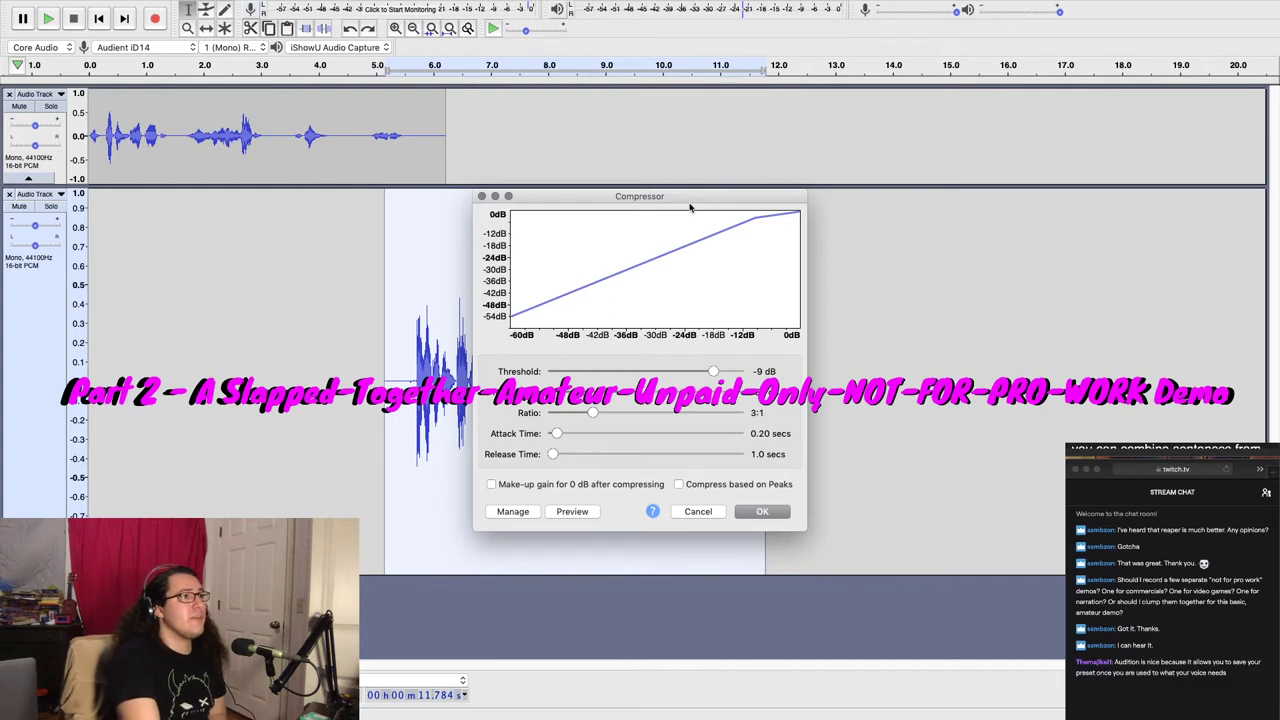
{"action": "mouse_move", "coordinate": [424, 6]}
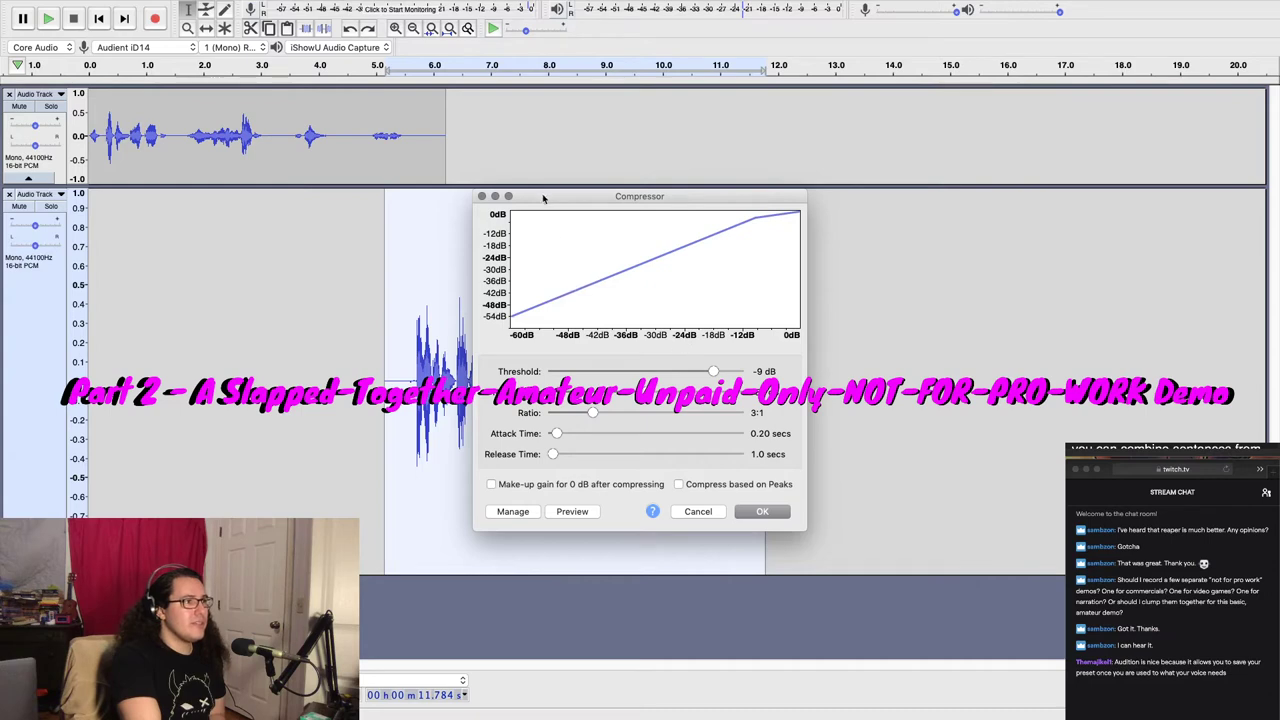
{"action": "left_click_drag", "start_coordinate": [550, 200], "coordinate": [871, 225]}
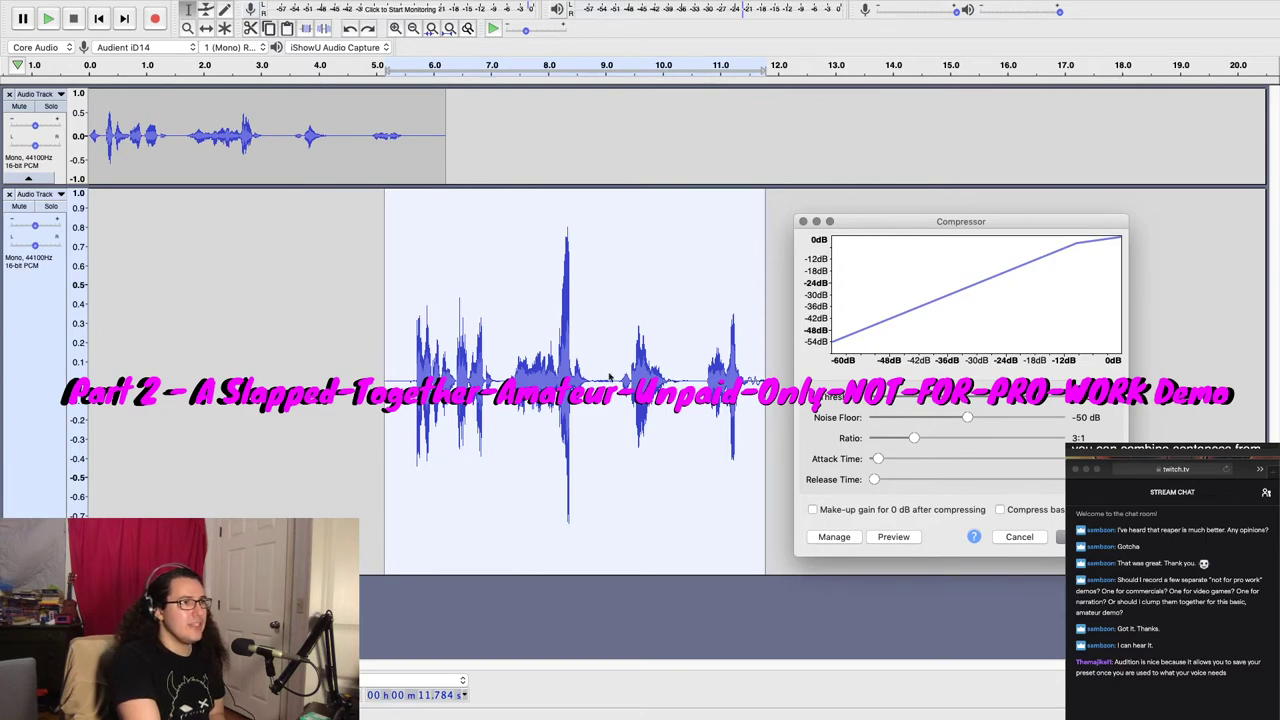
{"action": "mouse_move", "coordinate": [889, 233]}
{"action": "left_mouse_down"}
{"action": "mouse_move", "coordinate": [740, 223]}
{"action": "mouse_move", "coordinate": [616, 237]}
{"action": "mouse_move", "coordinate": [881, 238]}
{"action": "left_mouse_up"}
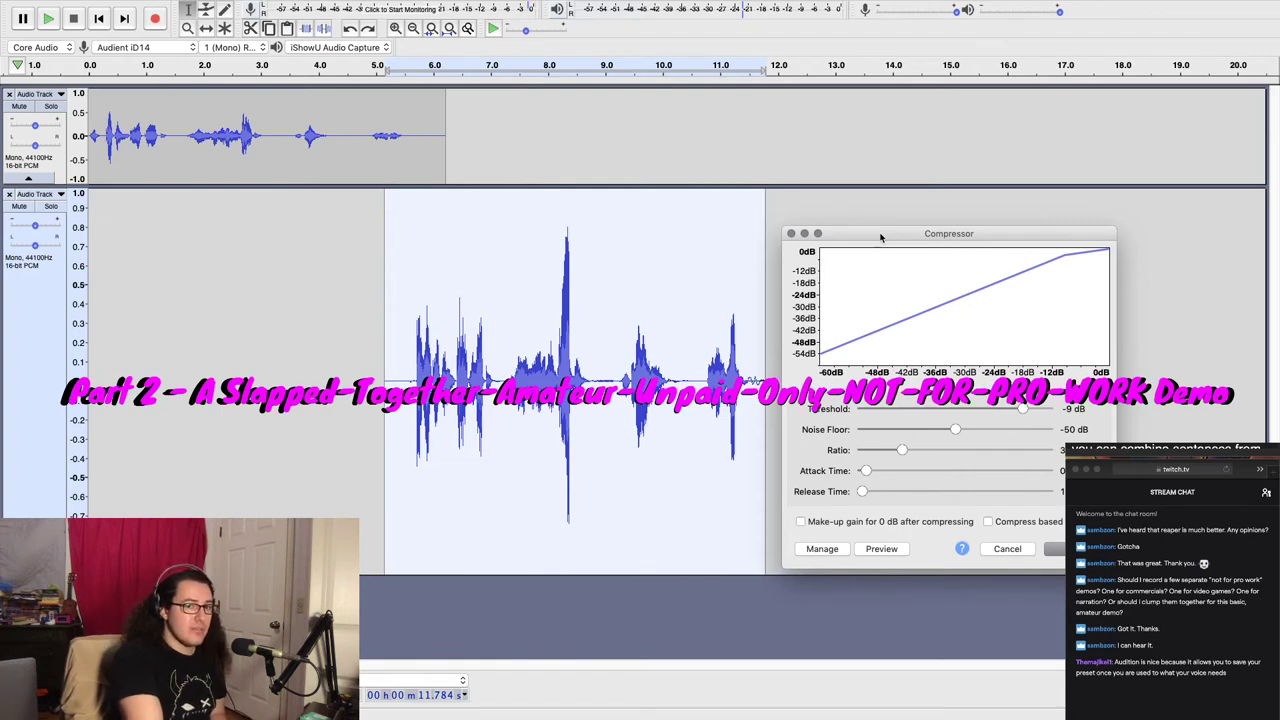
{"action": "left_click_drag", "start_coordinate": [881, 238], "coordinate": [887, 291]}
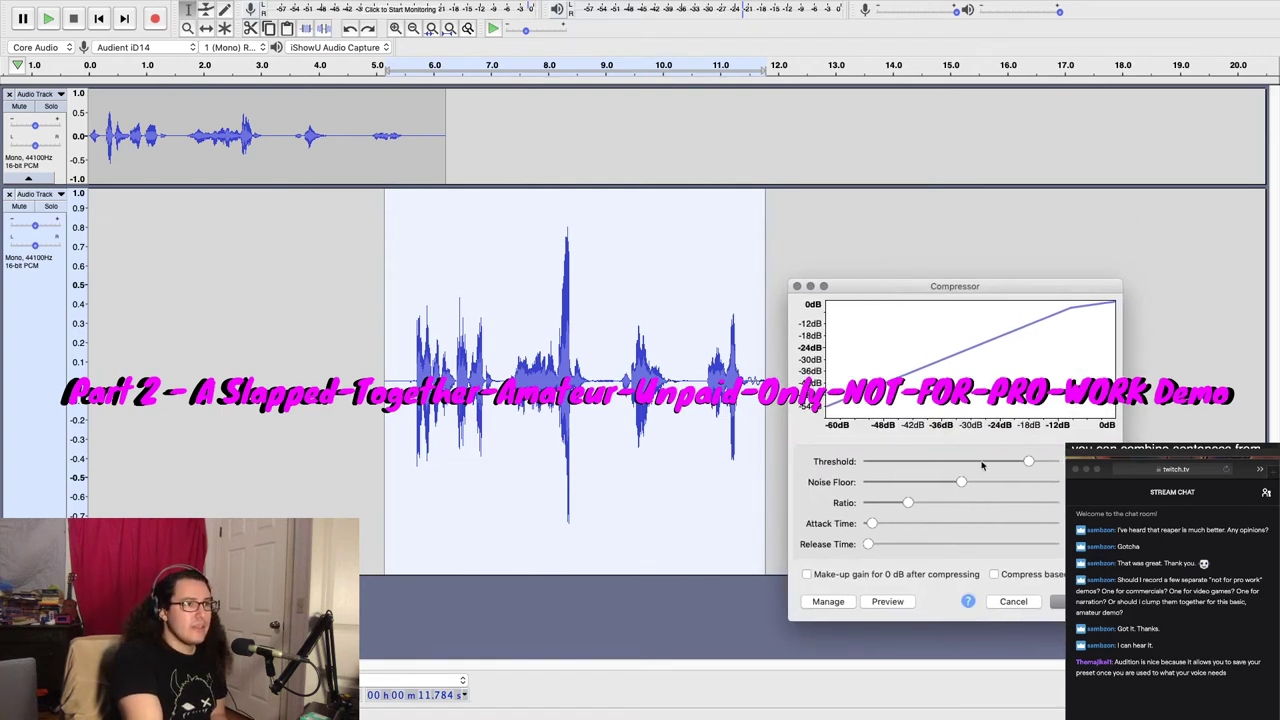
{"action": "left_click_drag", "start_coordinate": [1029, 463], "coordinate": [1008, 467]}
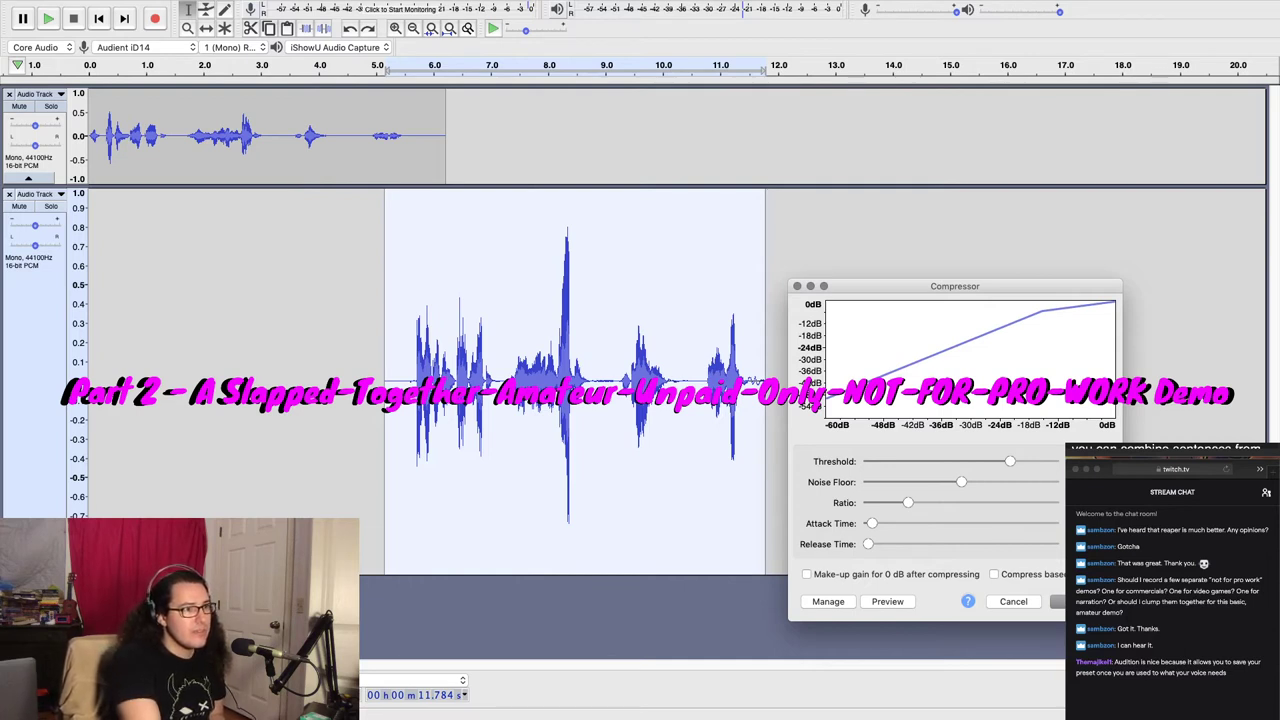
{"action": "left_click", "coordinate": [1058, 601]}
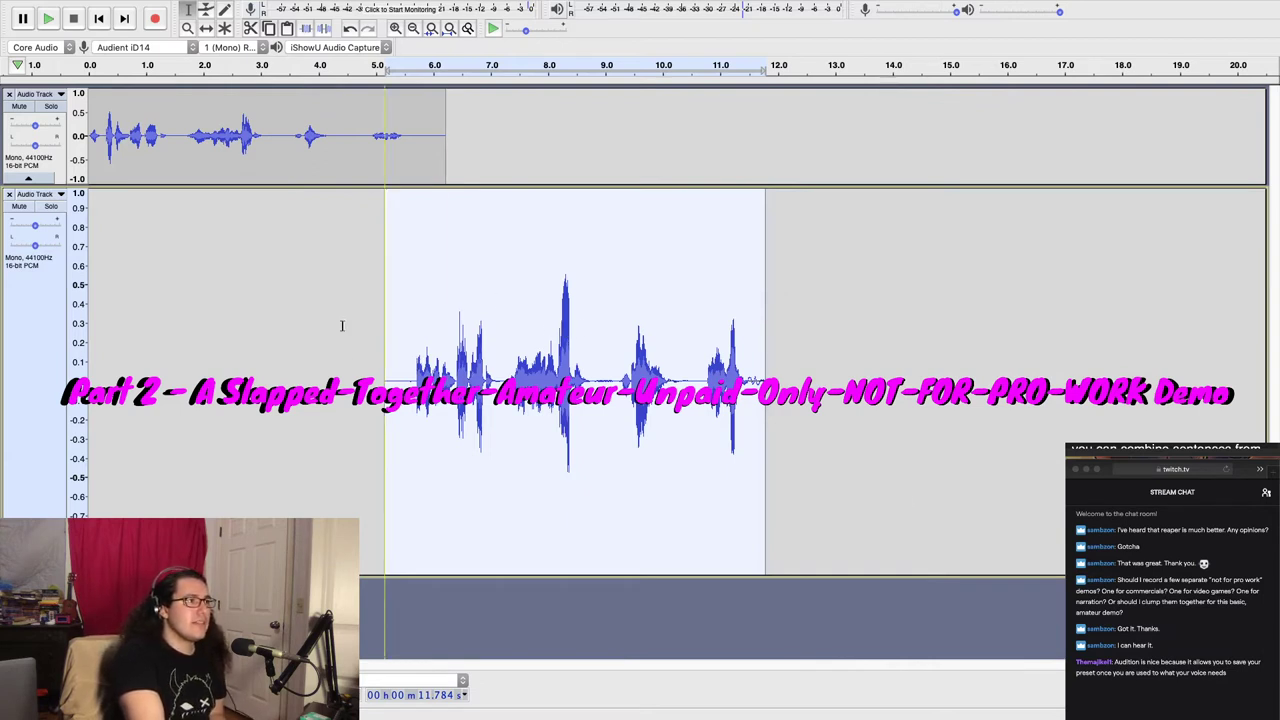
Play back the start of the compressed lower track, stop it, and reselect the whole track
{"action": "left_click", "coordinate": [409, 84]}
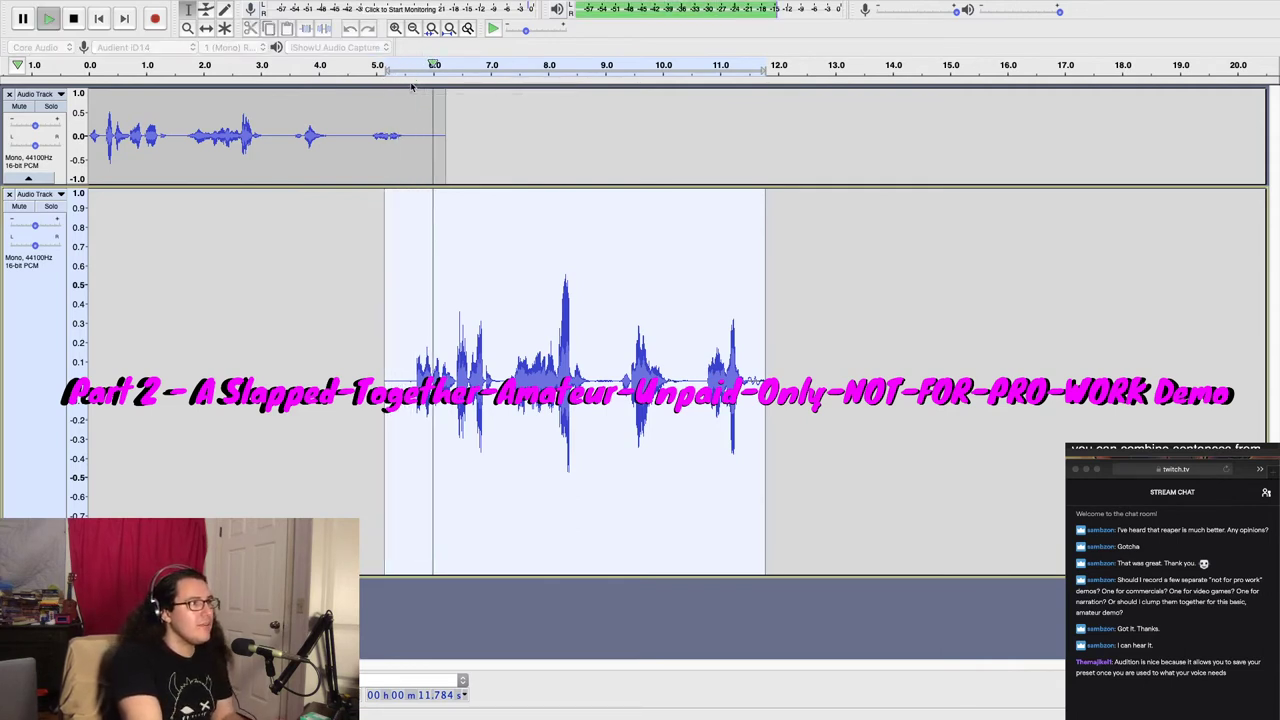
{"action": "key", "text": "space"}
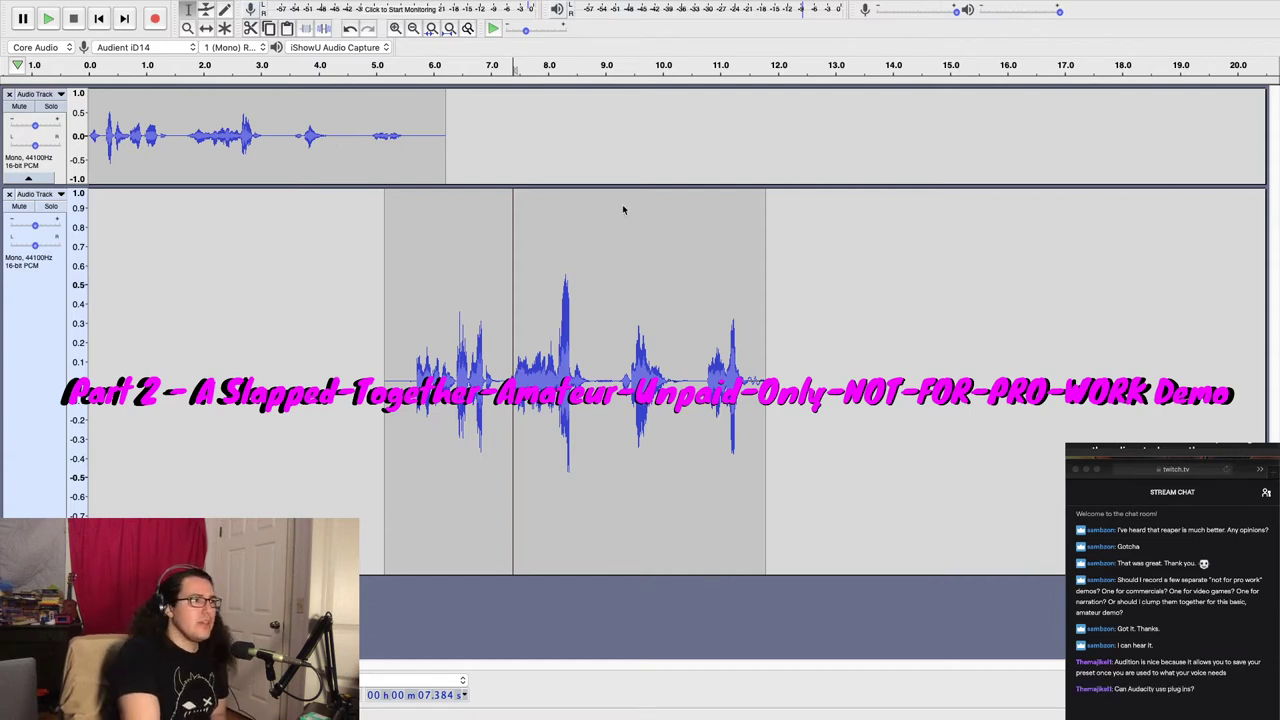
{"action": "left_click", "coordinate": [372, 338]}
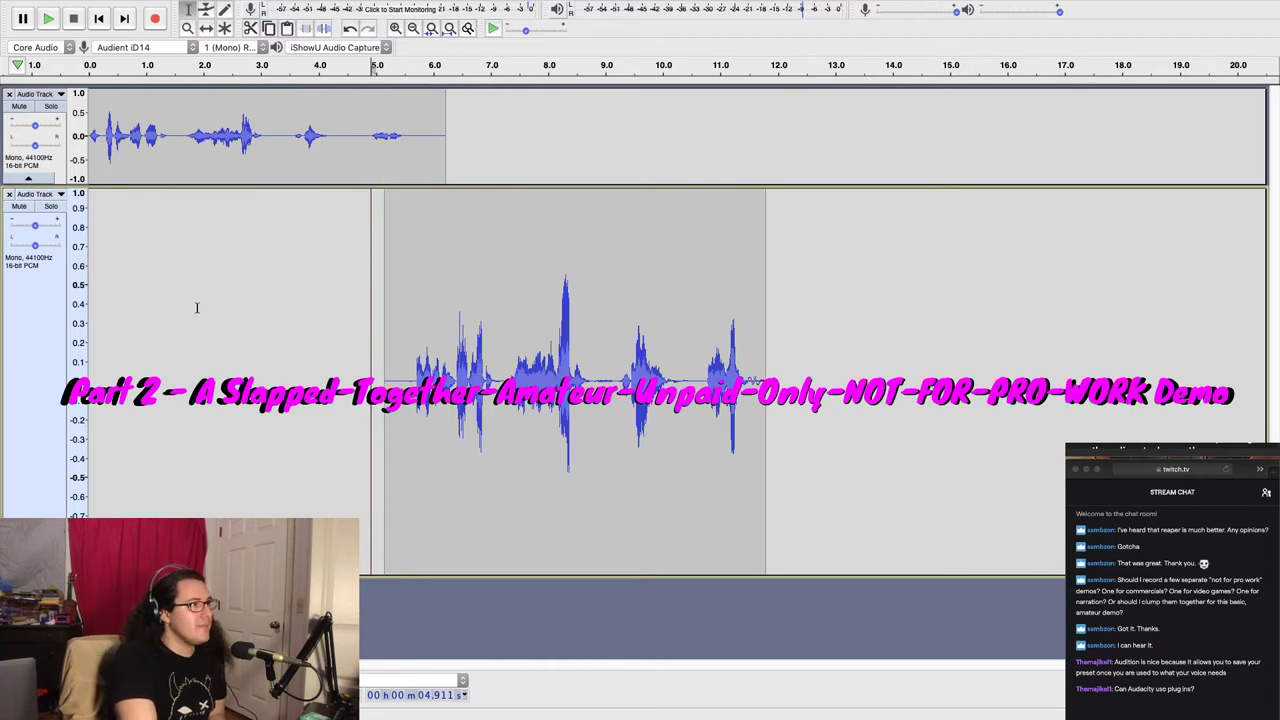
{"action": "left_click", "coordinate": [44, 350]}
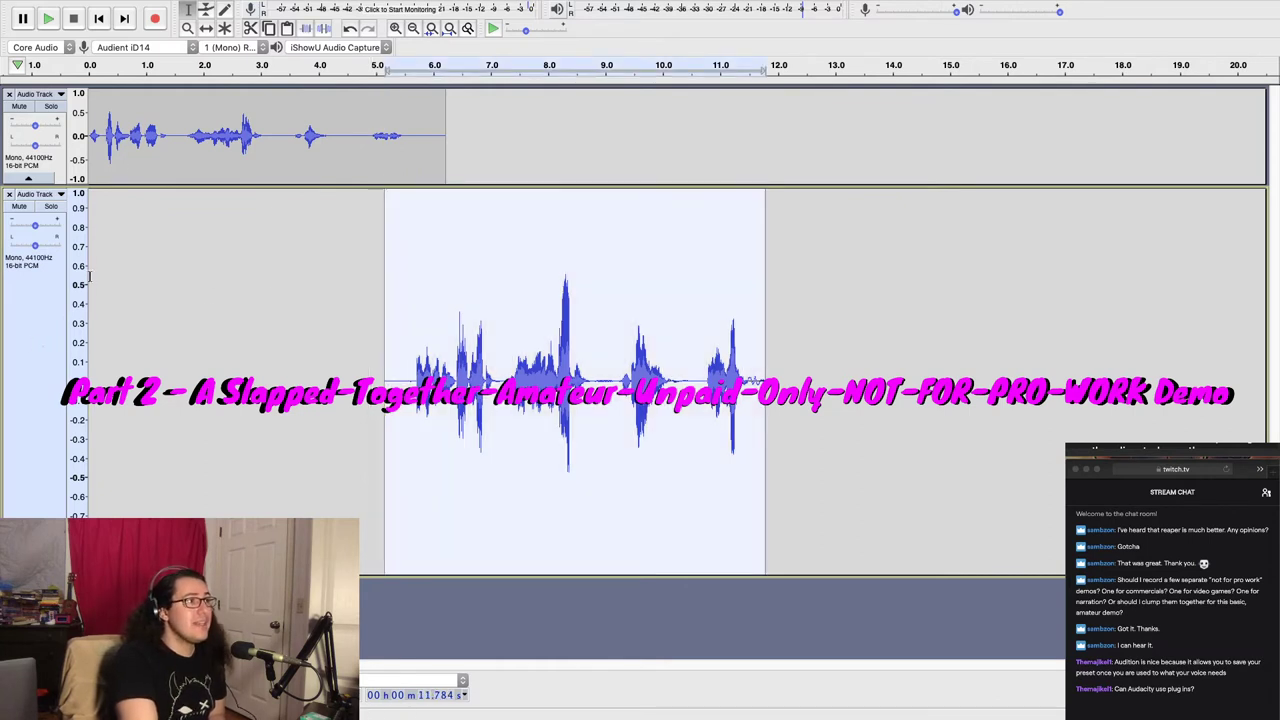
{"action": "left_click", "coordinate": [372, 7]}
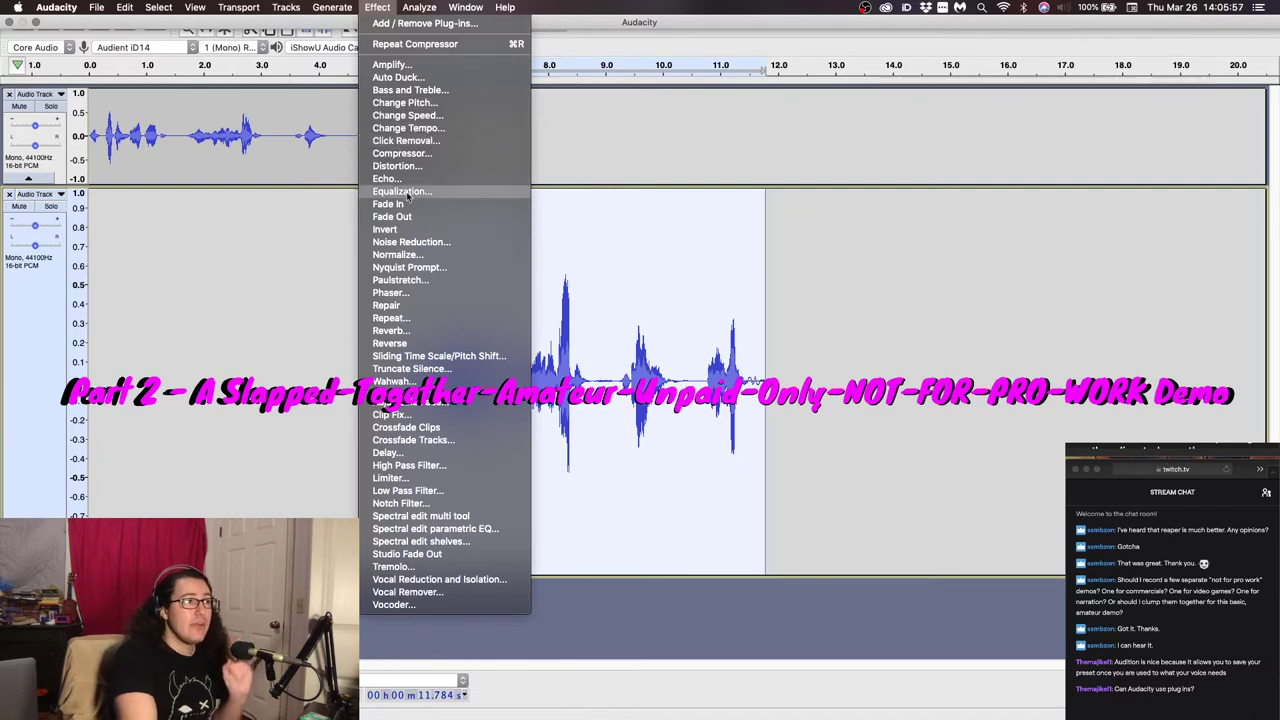
{"action": "left_click", "coordinate": [240, 310]}
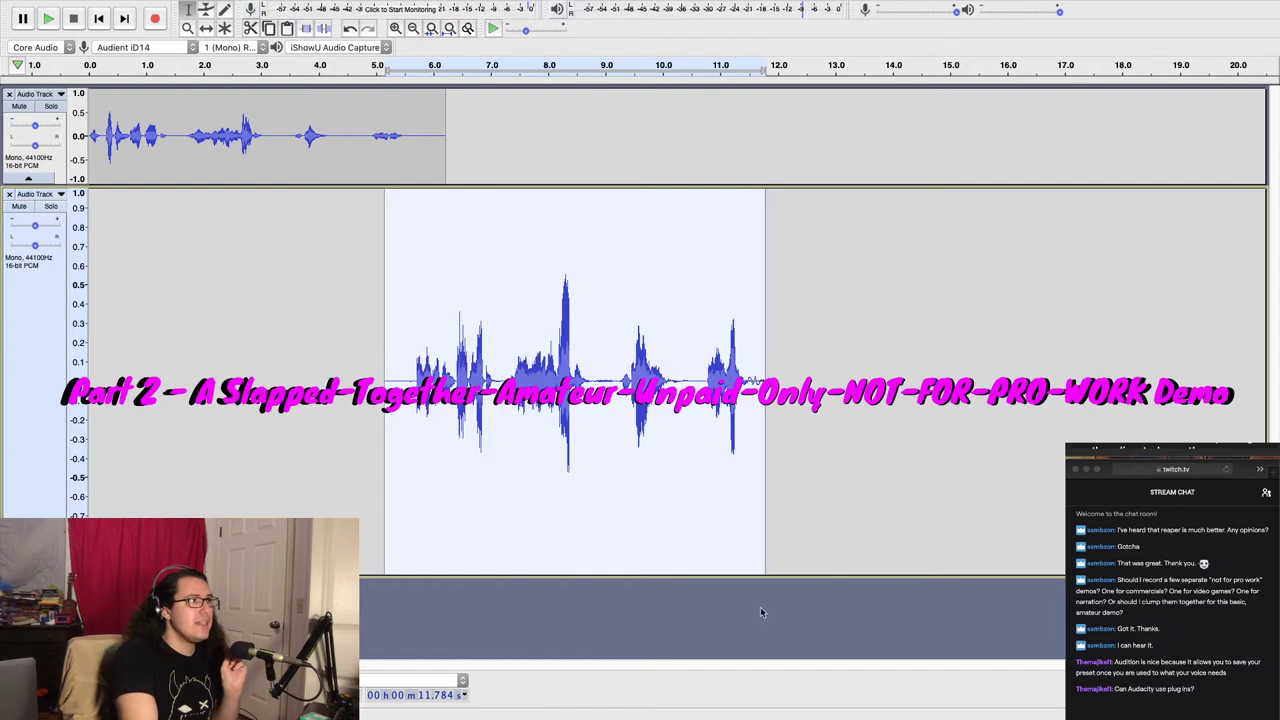
Enlarge the upper track's height and select the whole upper track
{"action": "left_click_drag", "start_coordinate": [76, 186], "coordinate": [76, 405]}
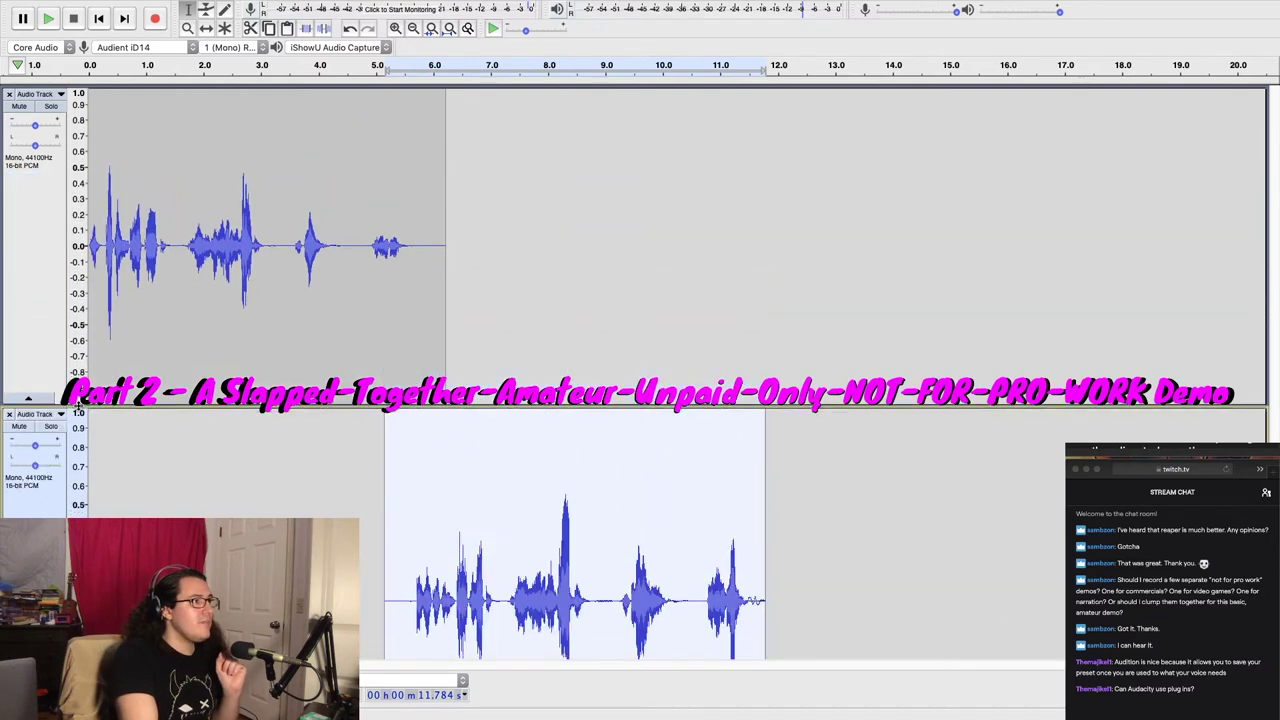
{"action": "left_click", "coordinate": [20, 270]}
{"action": "mouse_move", "coordinate": [346, 5]}
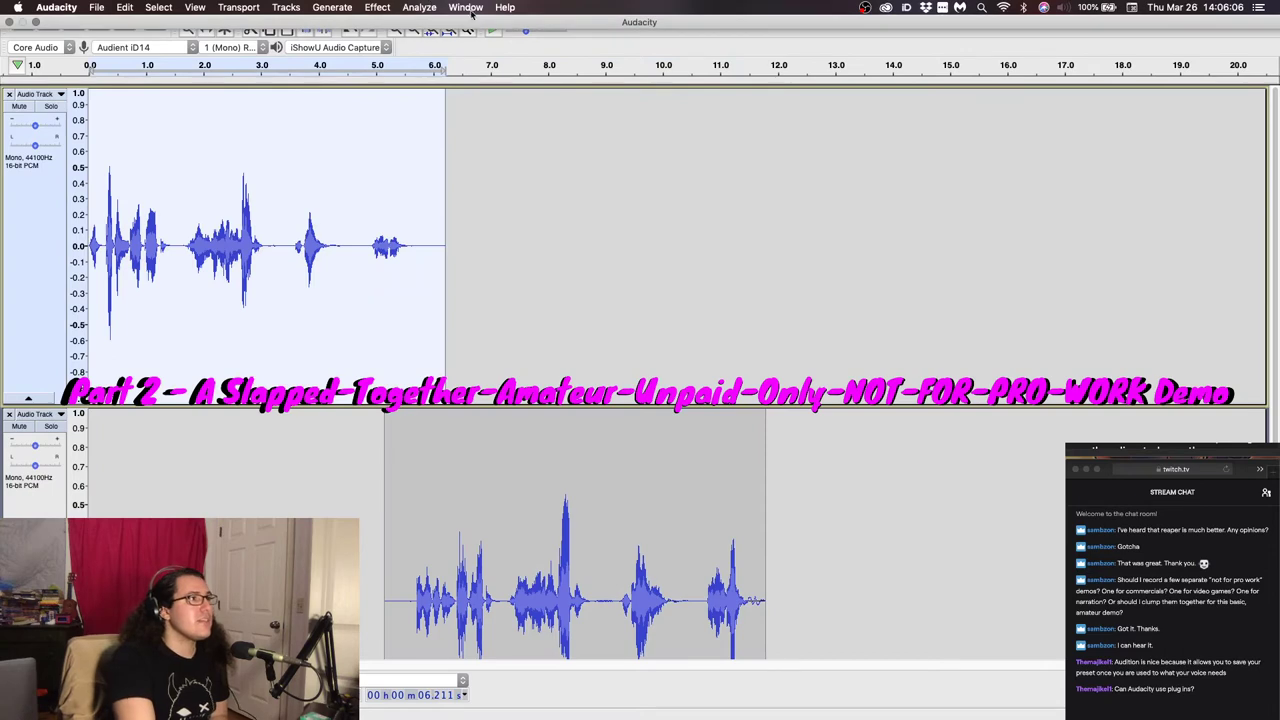
{"action": "left_click", "coordinate": [386, 8]}
{"action": "left_click", "coordinate": [430, 156]}
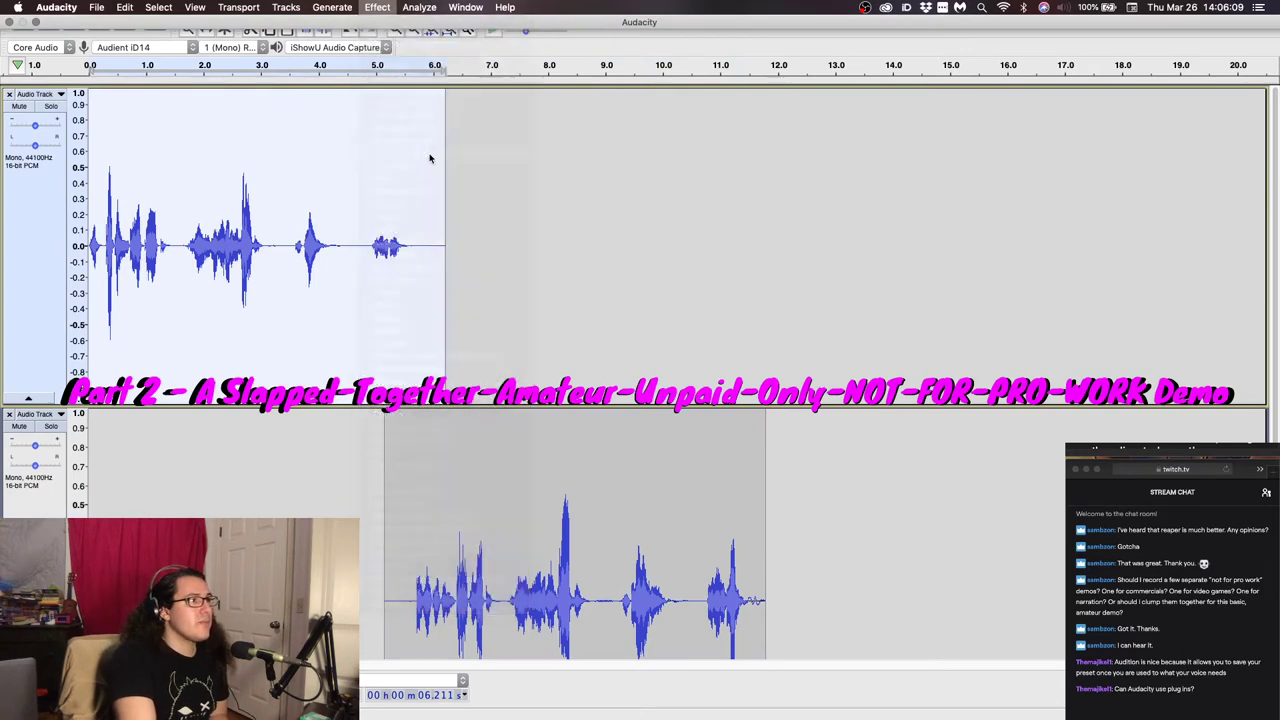
{"action": "mouse_move", "coordinate": [693, 372]}
{"action": "left_mouse_down"}
{"action": "mouse_move", "coordinate": [705, 372]}
{"action": "mouse_move", "coordinate": [694, 373]}
{"action": "left_mouse_up"}
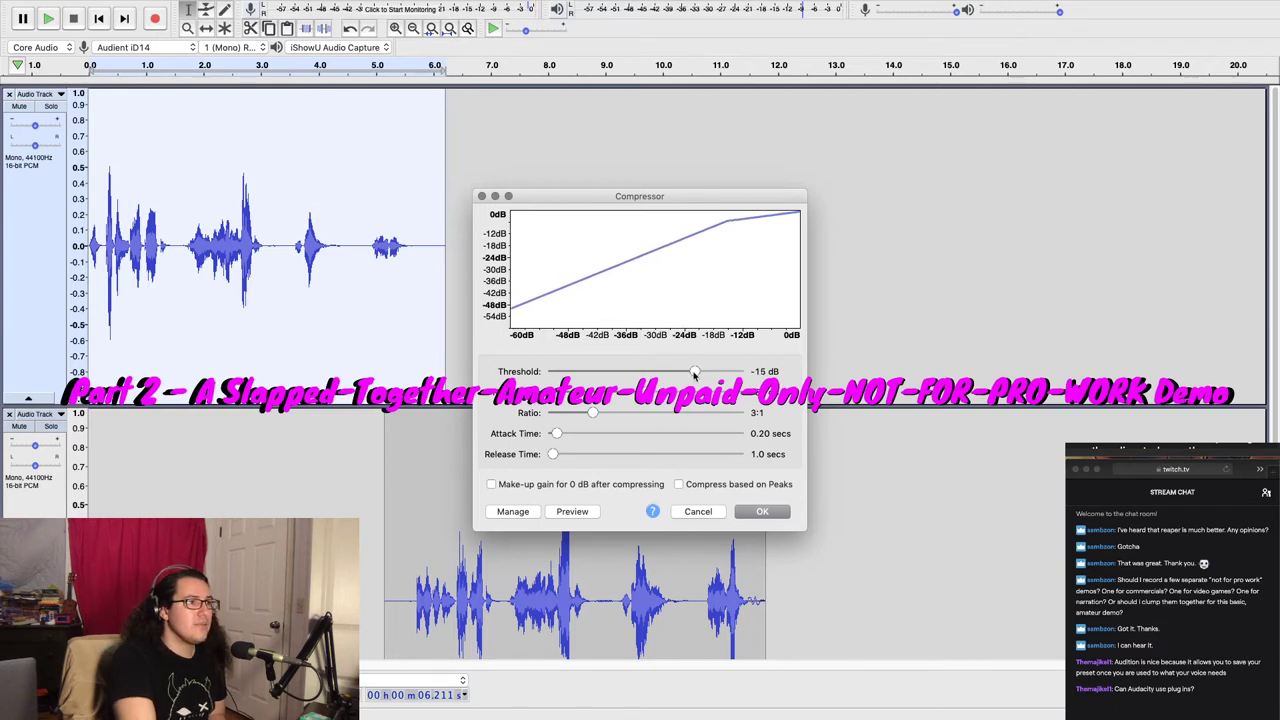
{"action": "left_click", "coordinate": [691, 514]}
Play the upper track from its start, and apply the Compressor to the whole track at -15 dB threshold and 3:1 ratio
{"action": "left_click", "coordinate": [91, 78]}
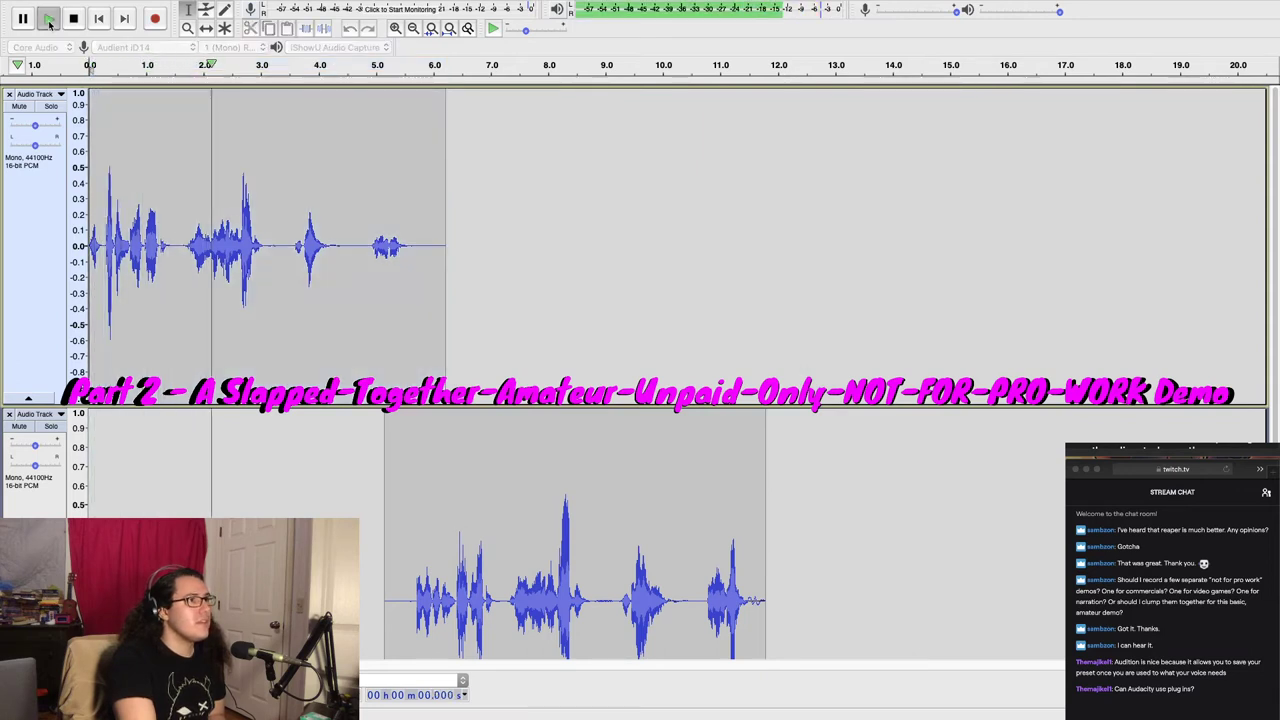
{"action": "key", "text": "space"}
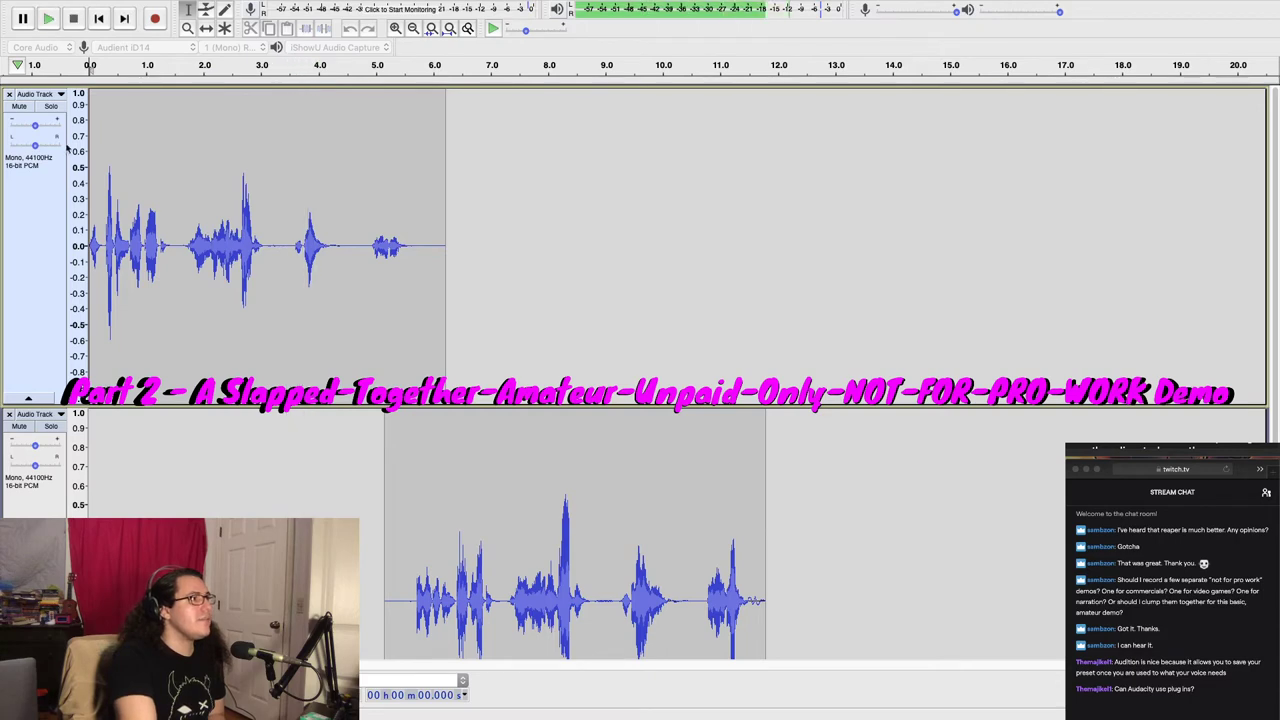
{"action": "left_click", "coordinate": [58, 225]}
{"action": "left_click", "coordinate": [377, 7]}
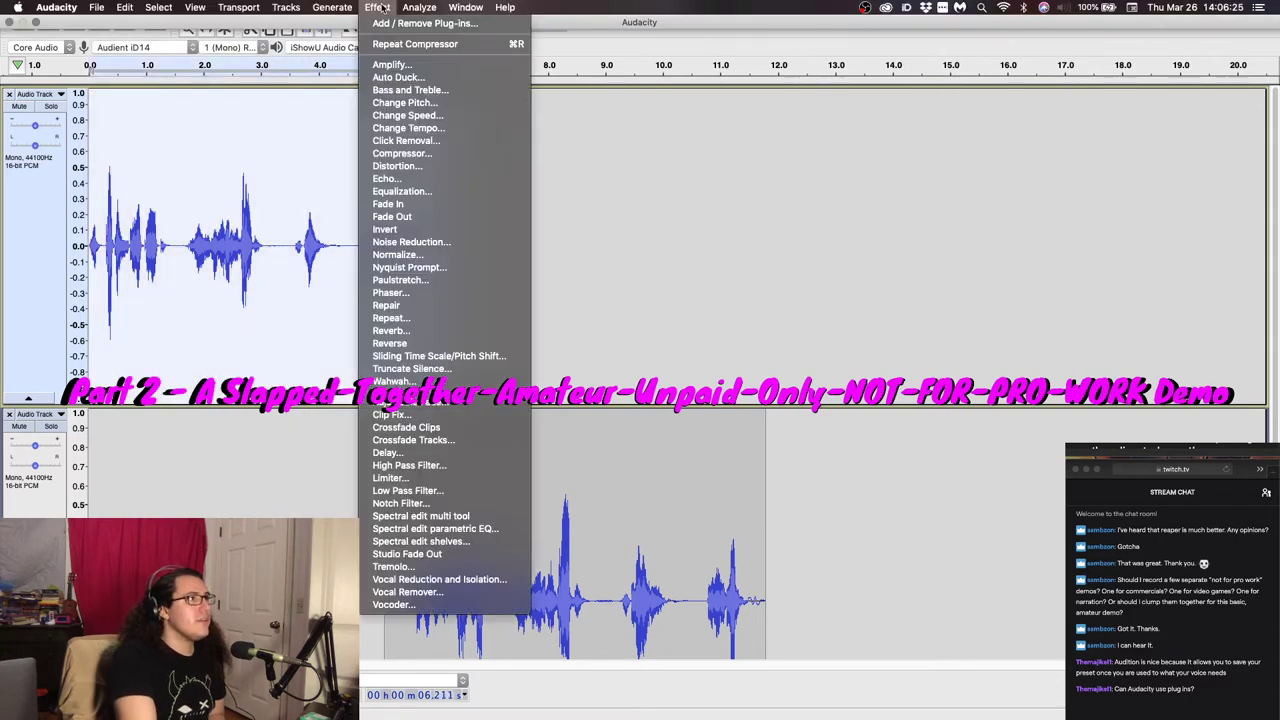
{"action": "left_click", "coordinate": [440, 153]}
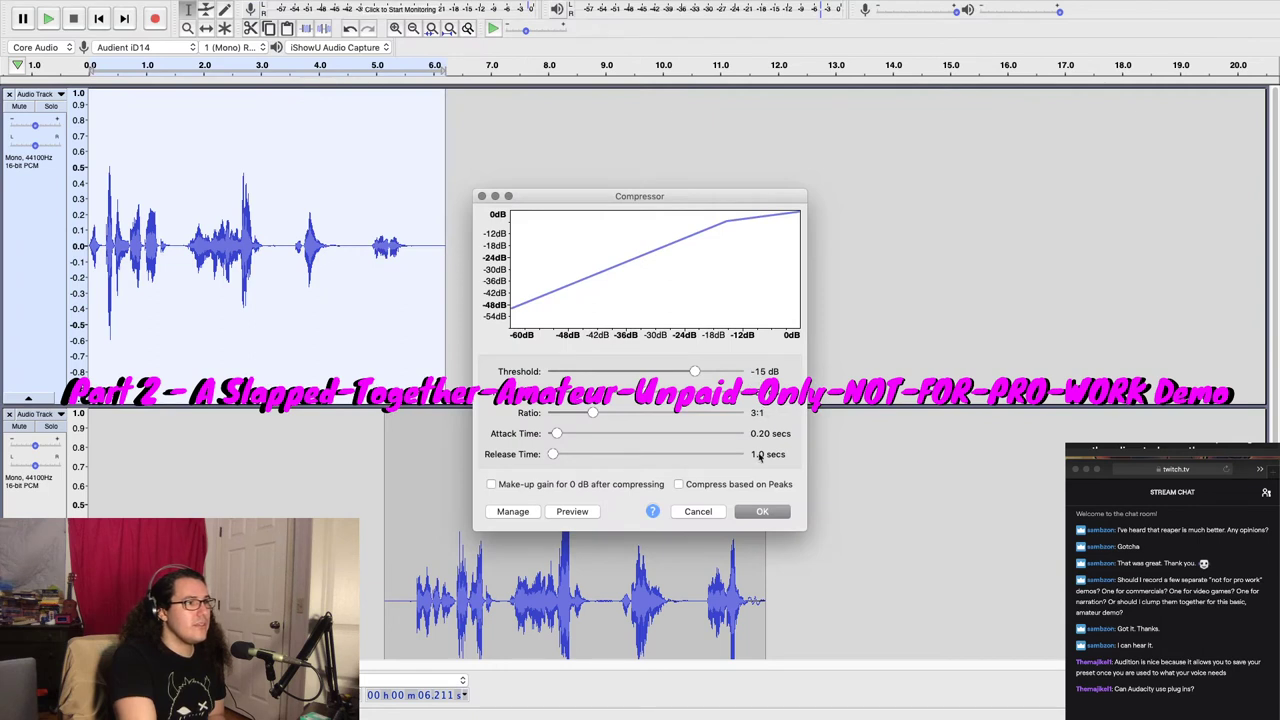
{"action": "left_click", "coordinate": [762, 511]}
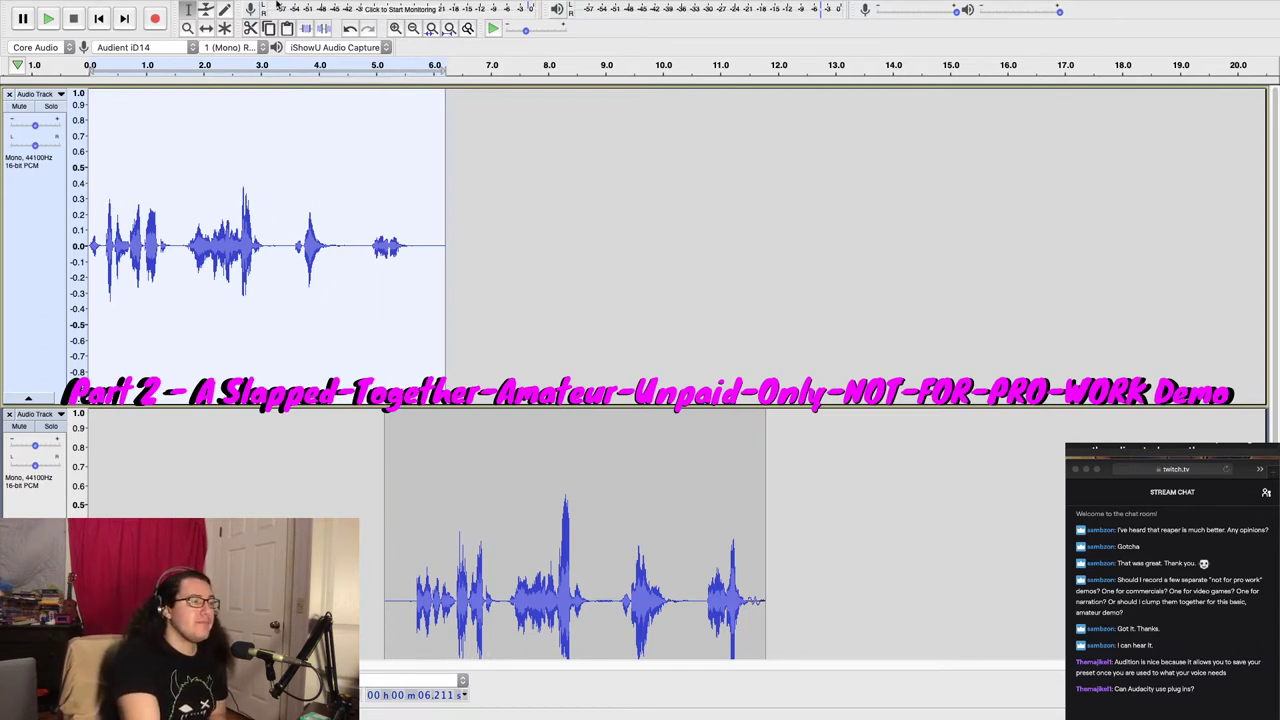
Open the Limiter for the upper track, review its Hard Limit settings, and close it without applying
{"action": "left_click", "coordinate": [377, 7]}
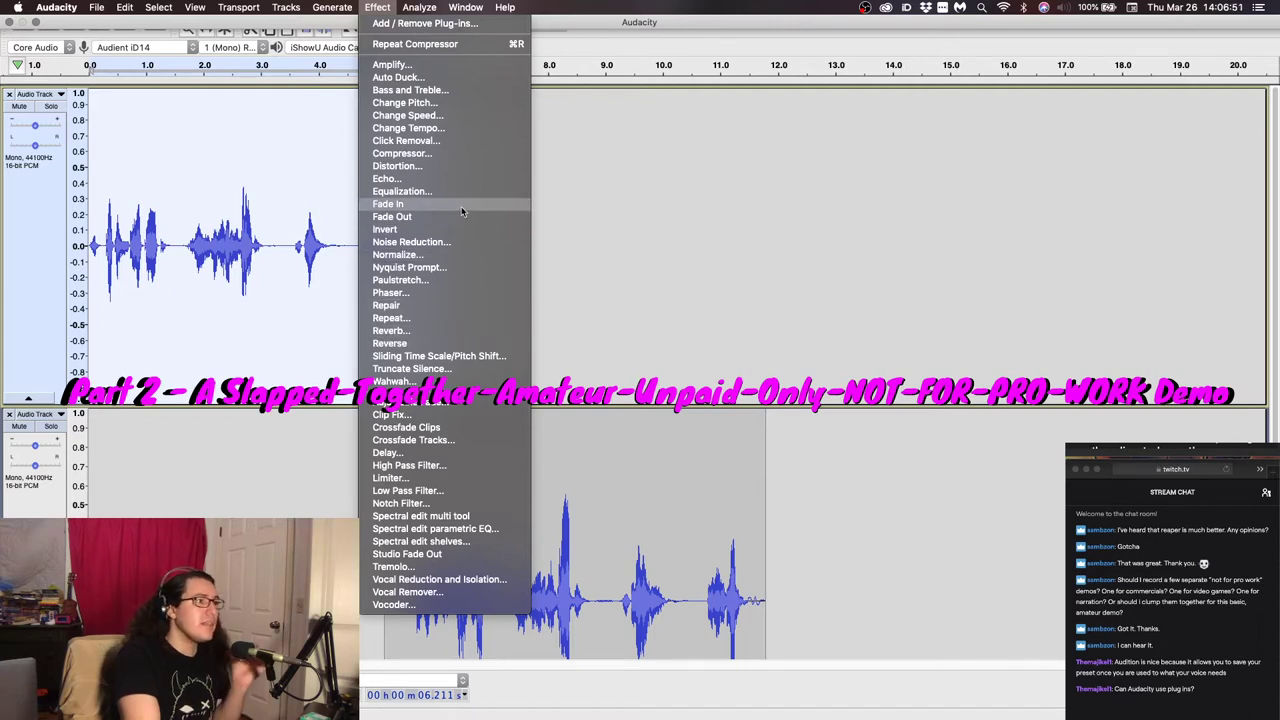
{"action": "left_click", "coordinate": [461, 480]}
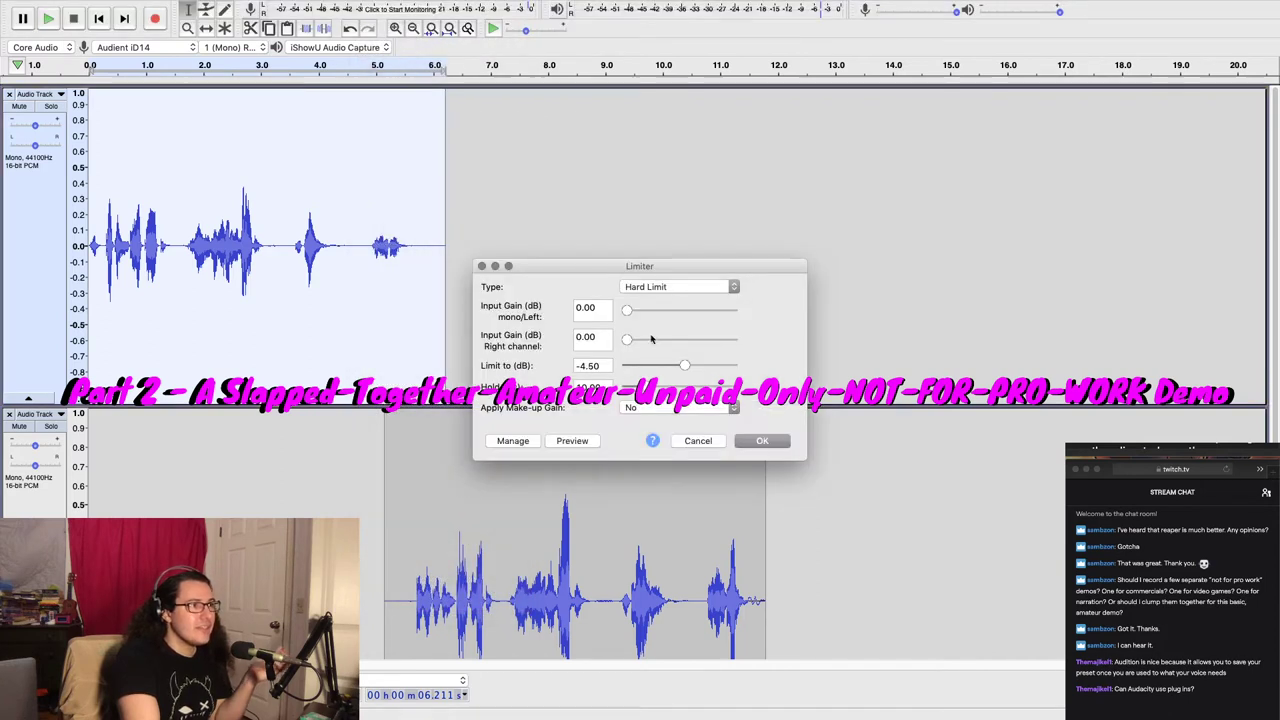
{"action": "left_click_drag", "start_coordinate": [653, 268], "coordinate": [610, 268]}
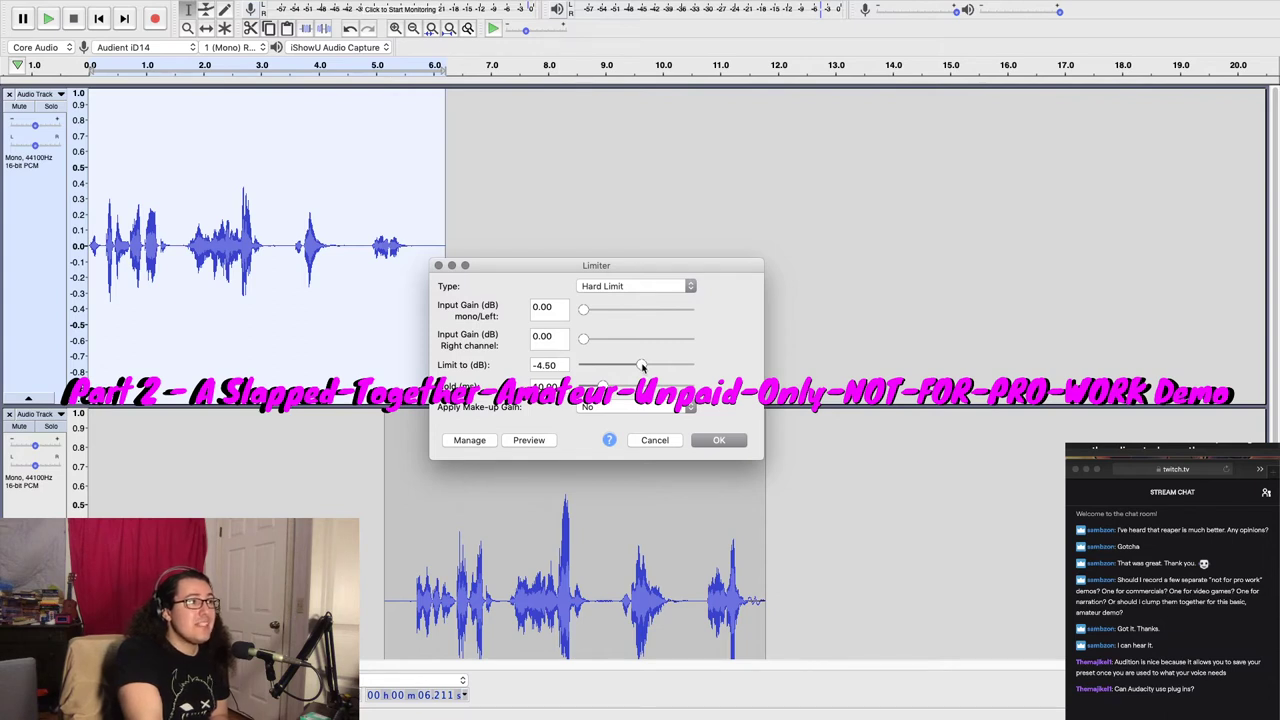
{"action": "left_click", "coordinate": [652, 442]}
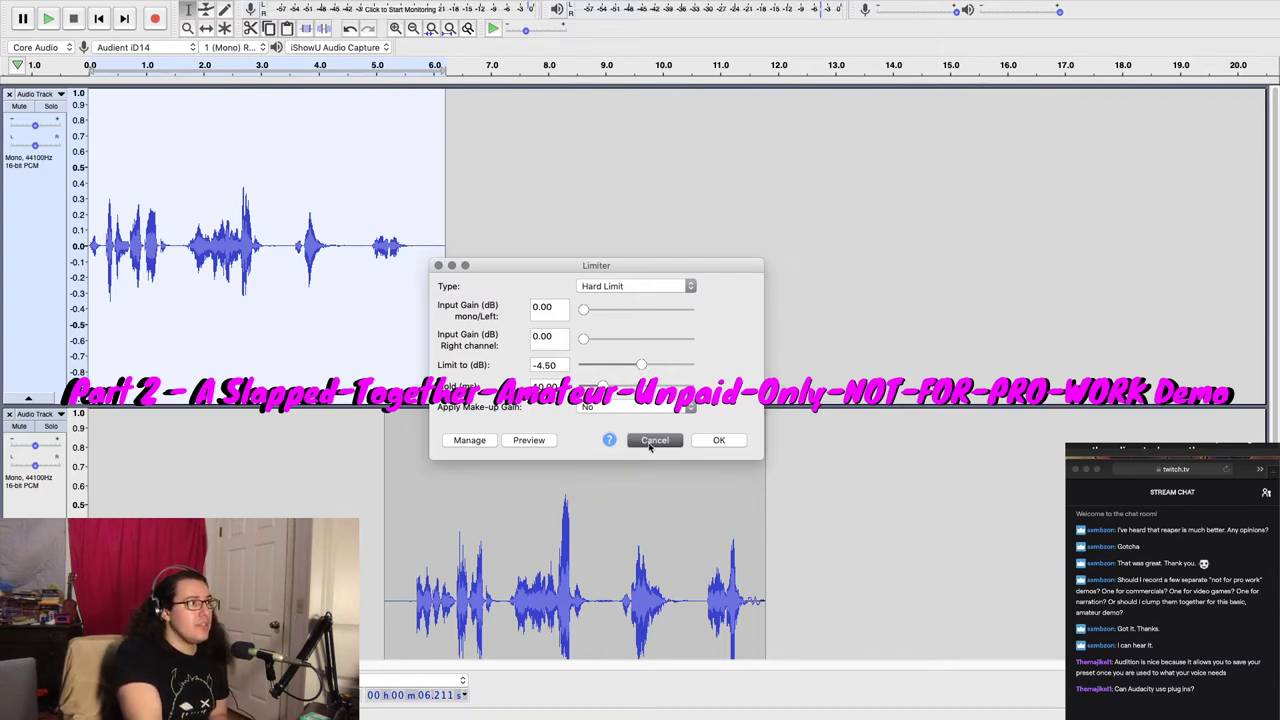
{"action": "right_click", "coordinate": [72, 310]}
{"action": "left_click", "coordinate": [120, 446]}
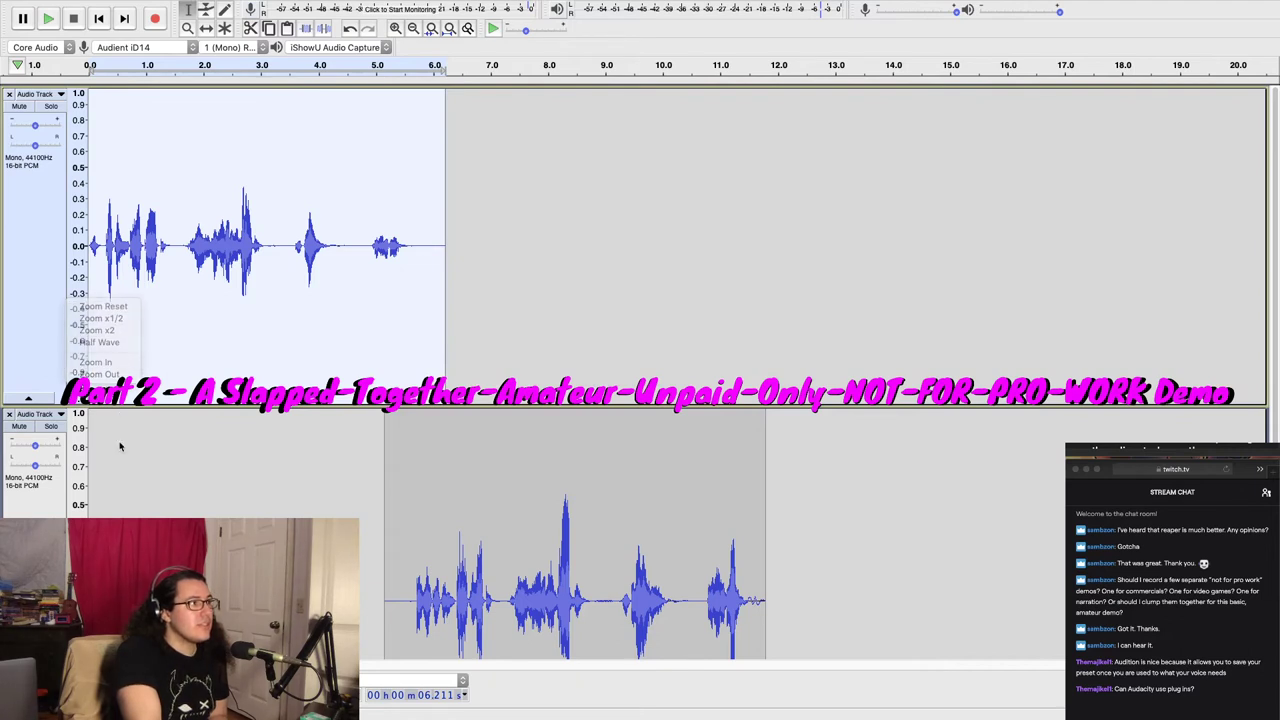
{"action": "left_click", "coordinate": [60, 95]}
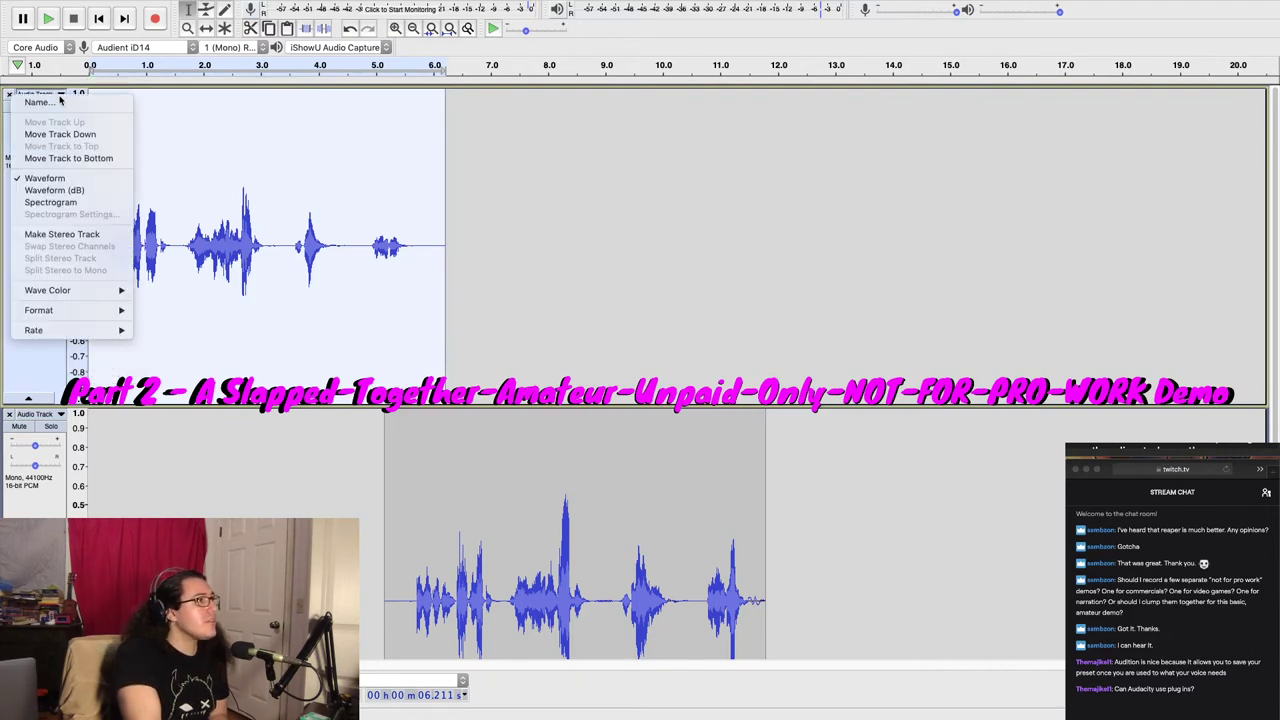
{"action": "left_click", "coordinate": [225, 490]}
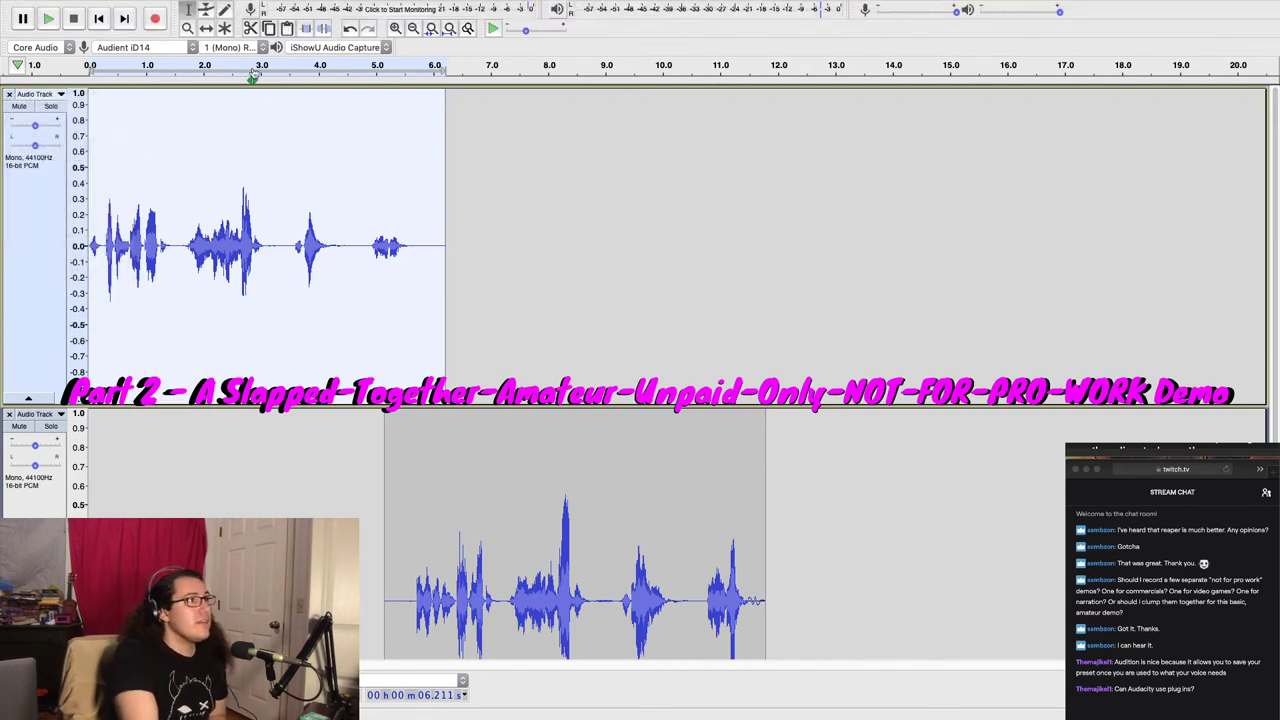
Play back the upper track, and apply the Limiter to it as a Hard Limit at -10 dB
{"action": "left_click", "coordinate": [48, 19]}
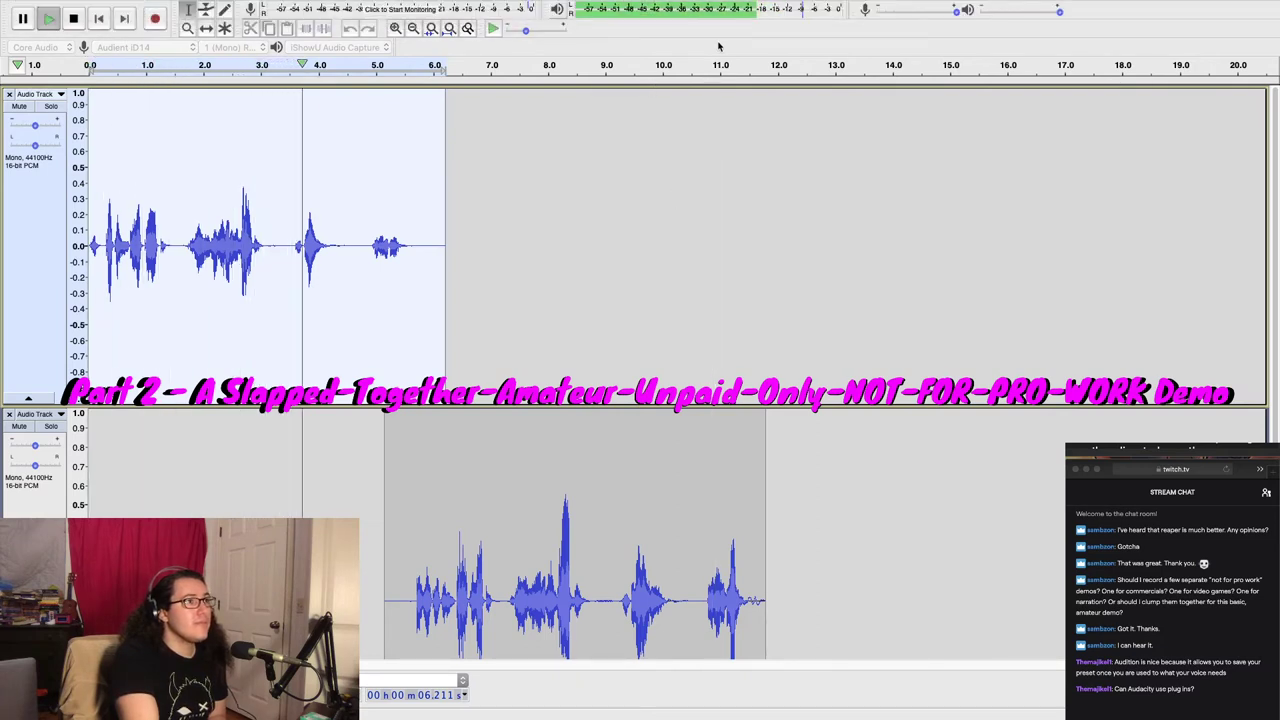
{"action": "left_click", "coordinate": [49, 20]}
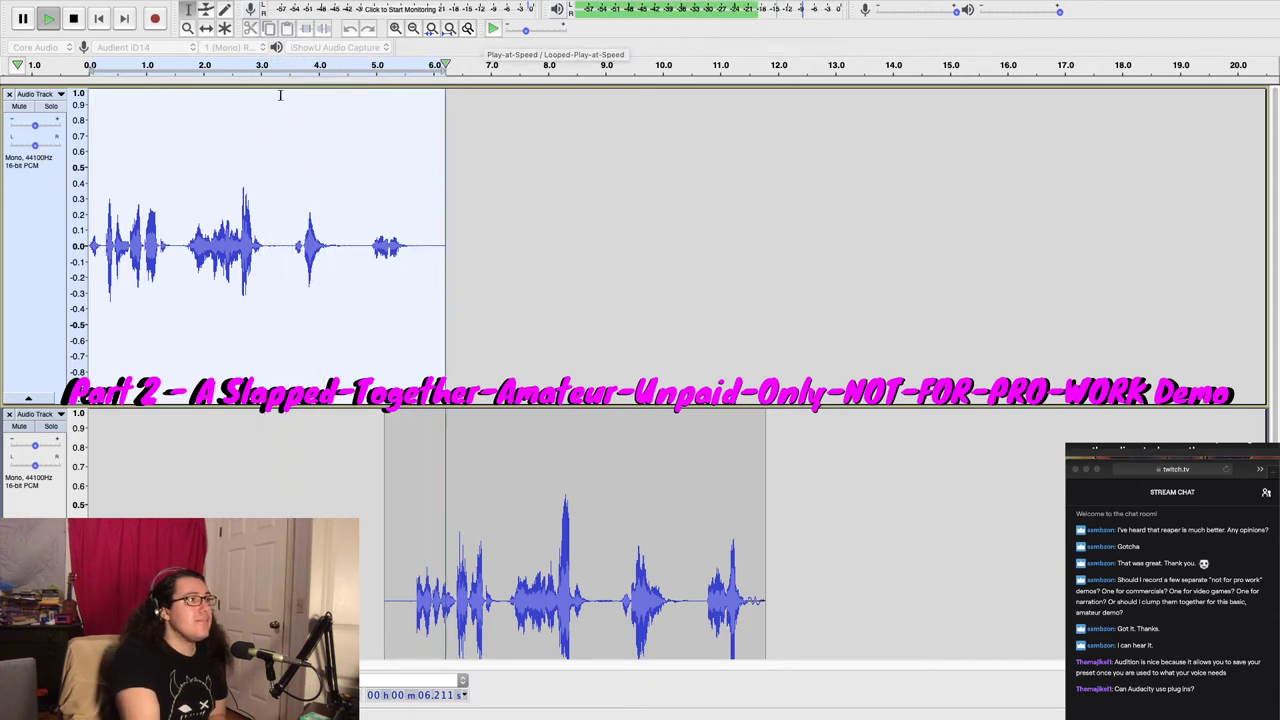
{"action": "left_click", "coordinate": [376, 7]}
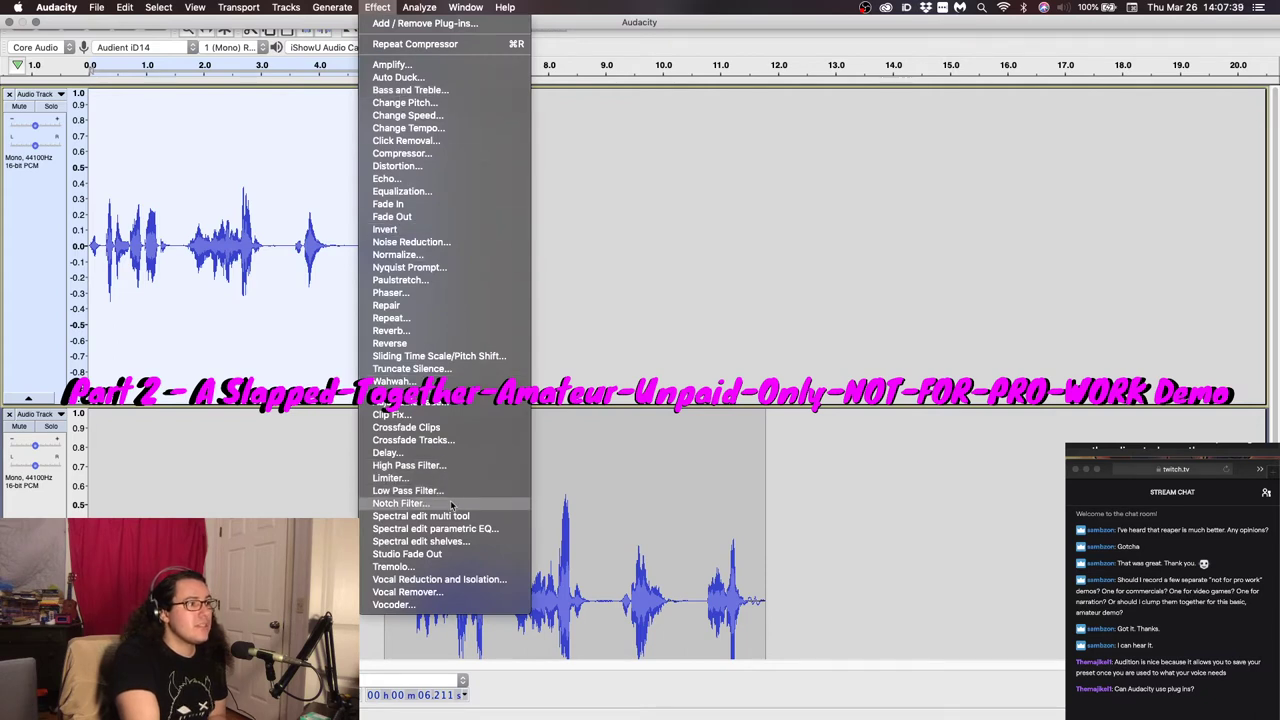
{"action": "left_click", "coordinate": [447, 480]}
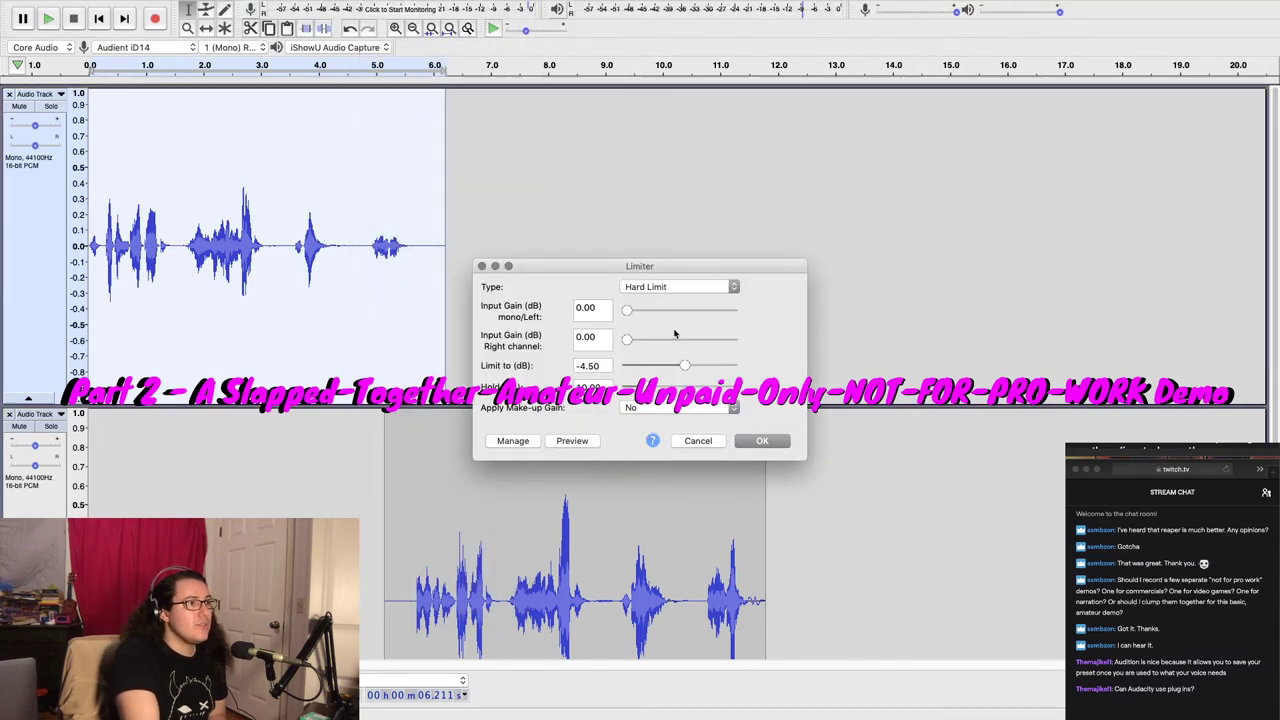
{"action": "double_click", "coordinate": [577, 366]}
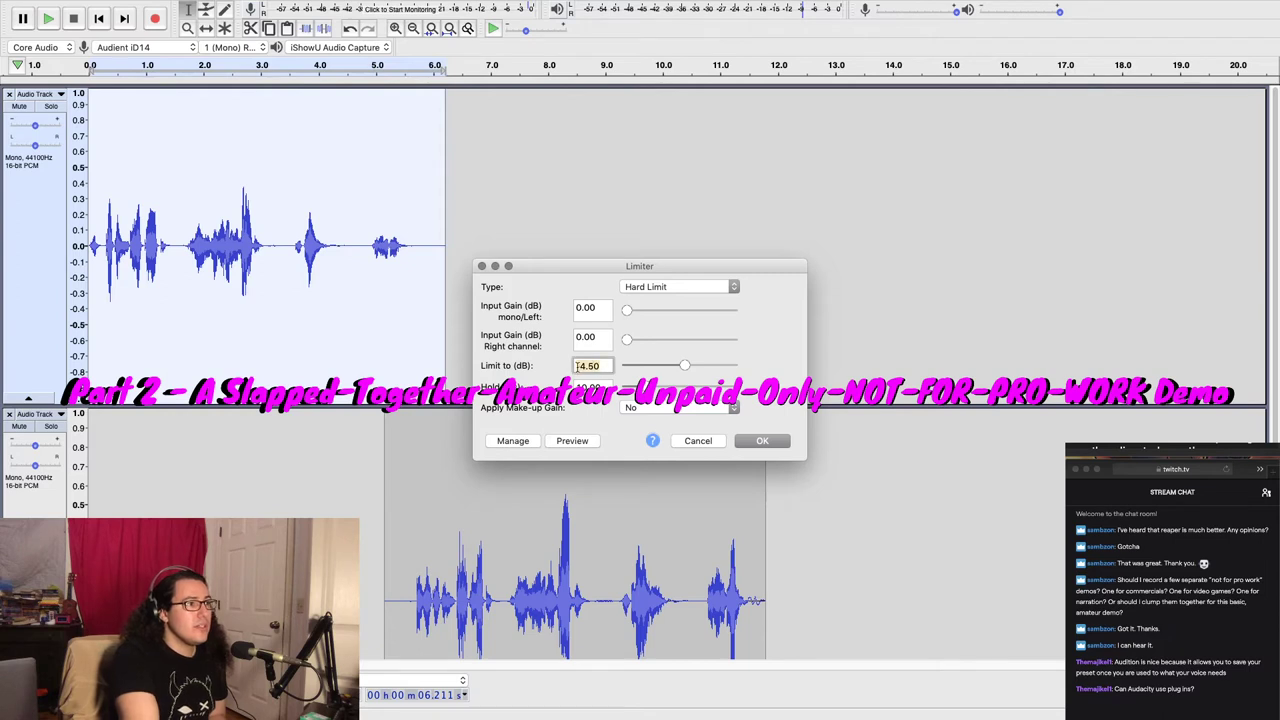
{"action": "type", "text": "-"}
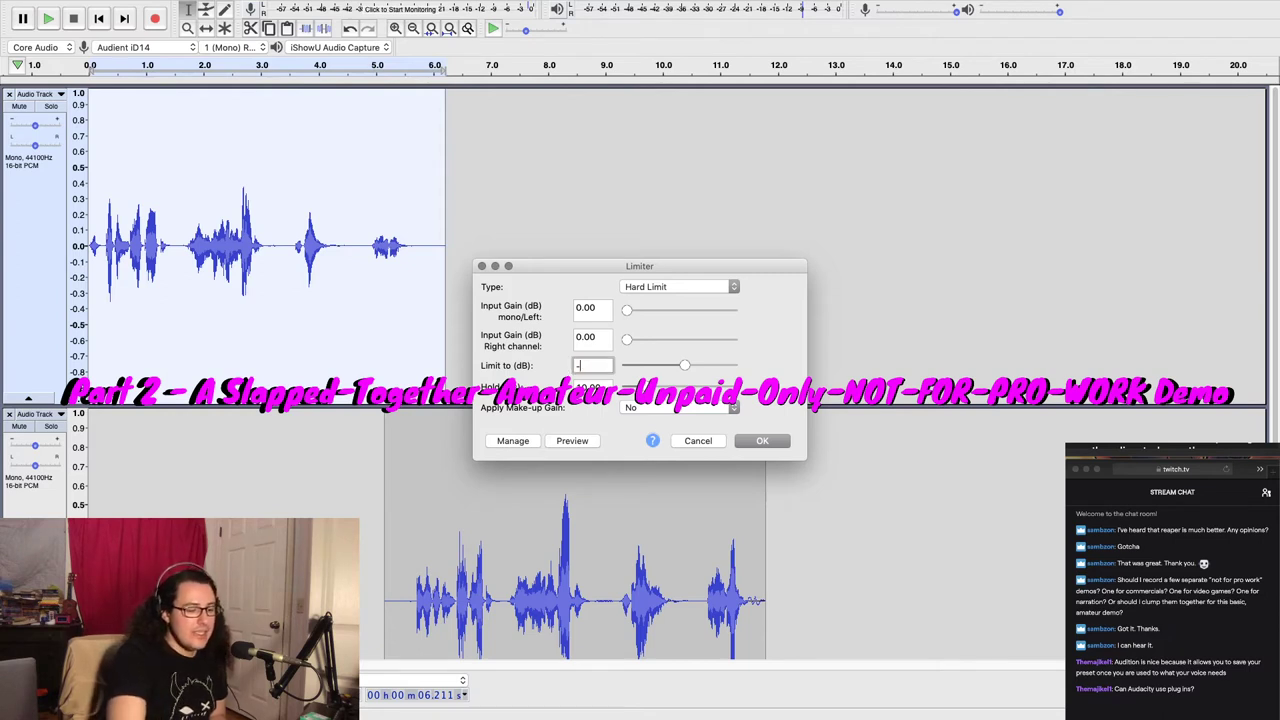
{"action": "type", "text": "10"}
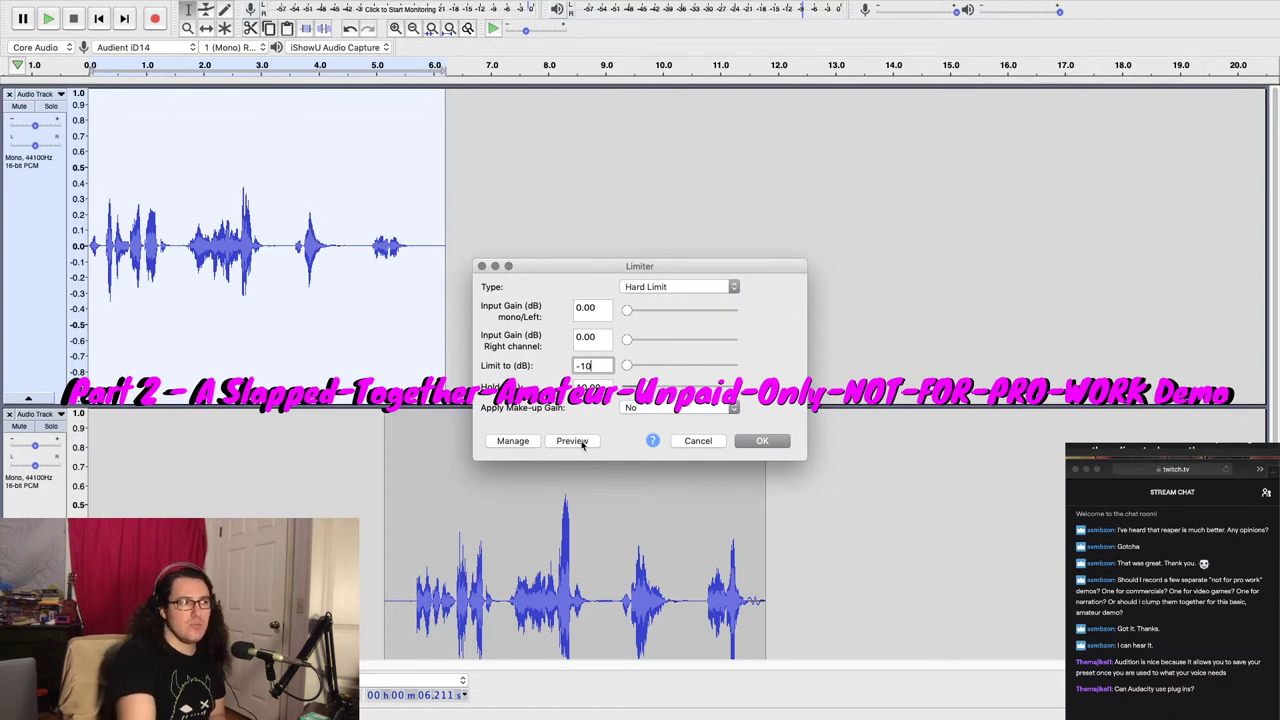
{"action": "key", "text": "Tab"}
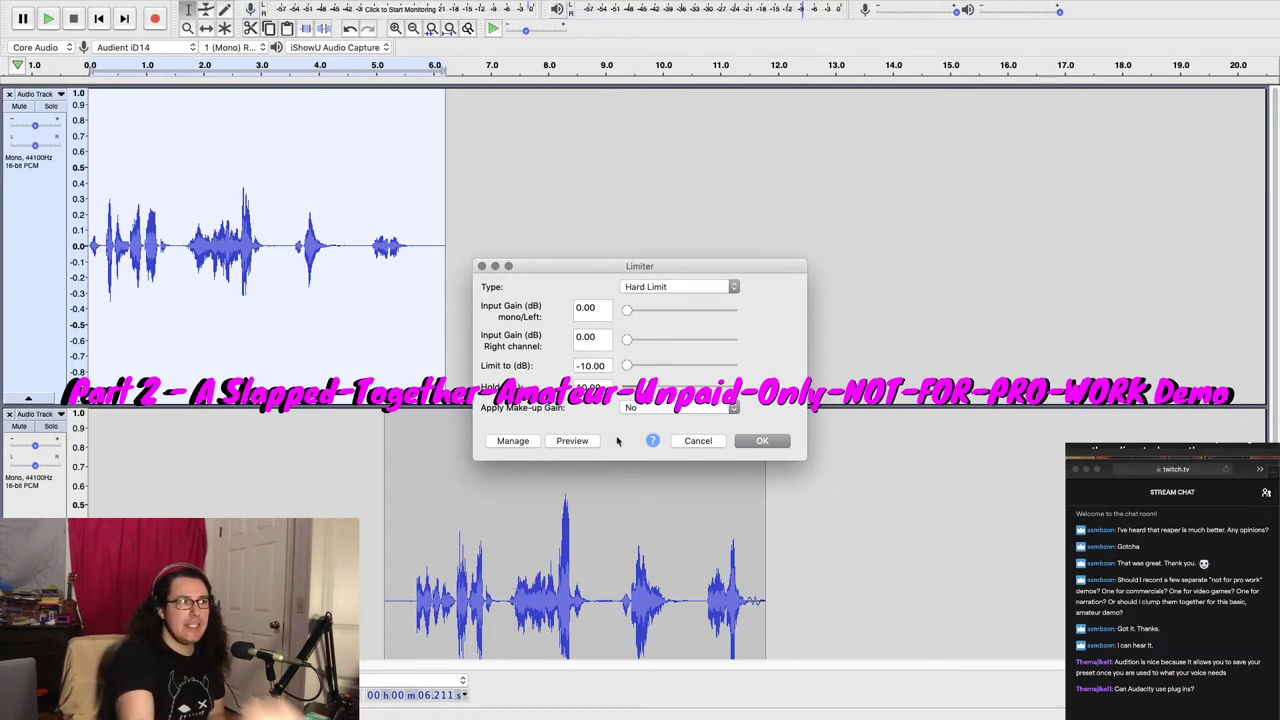
{"action": "left_click", "coordinate": [778, 444]}
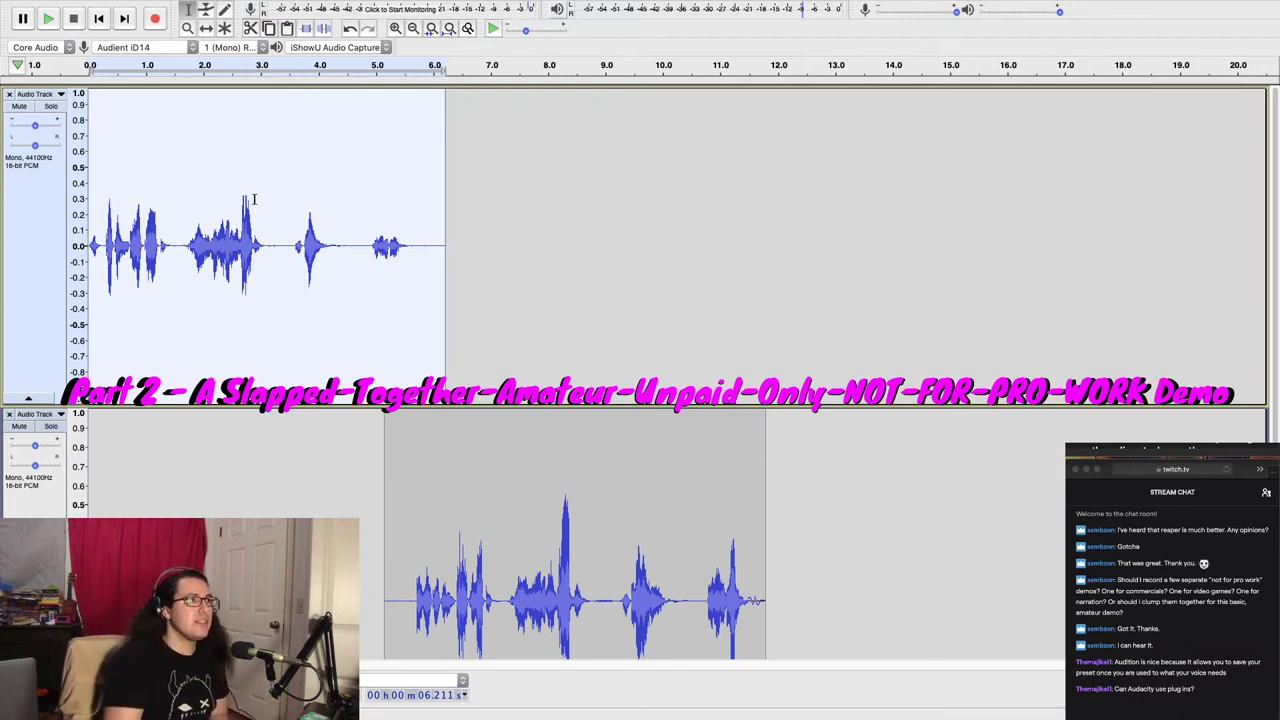
Review the Quality preferences and close them without making changes
{"action": "left_click", "coordinate": [97, 7]}
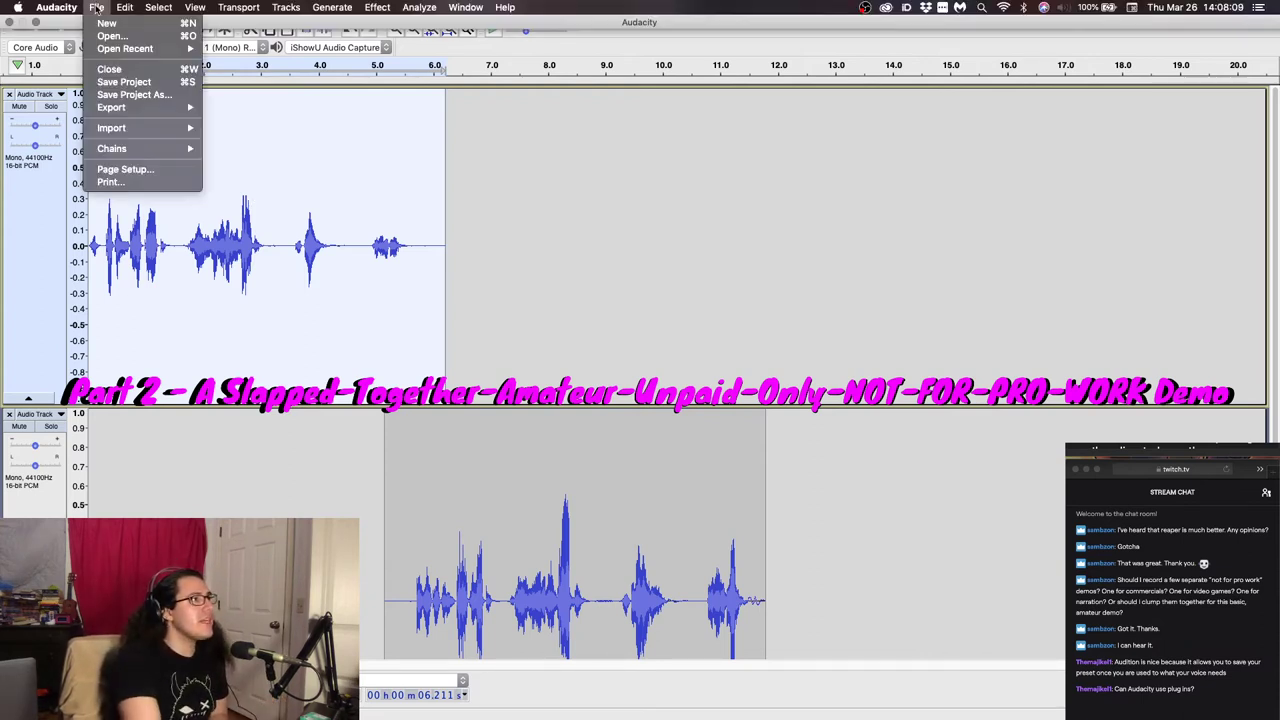
{"action": "mouse_move", "coordinate": [135, 128]}
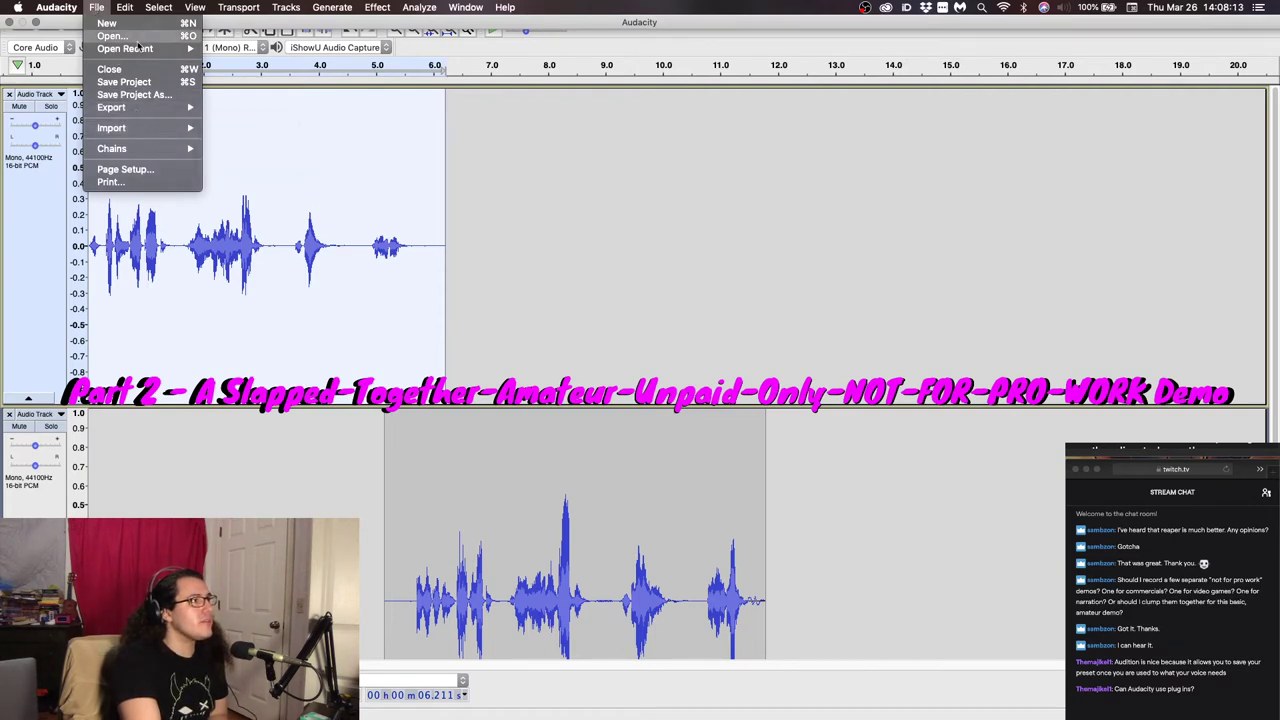
{"action": "mouse_move", "coordinate": [57, 7]}
{"action": "left_click", "coordinate": [75, 45]}
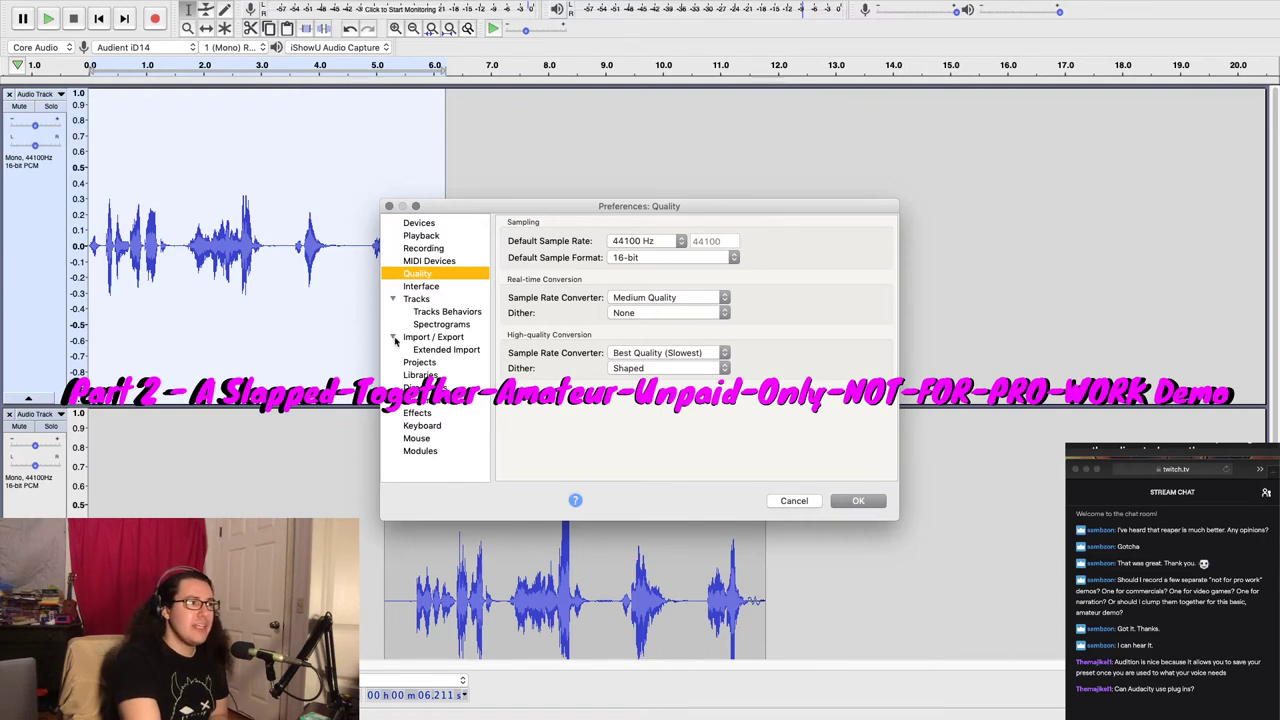
{"action": "left_click", "coordinate": [808, 502]}
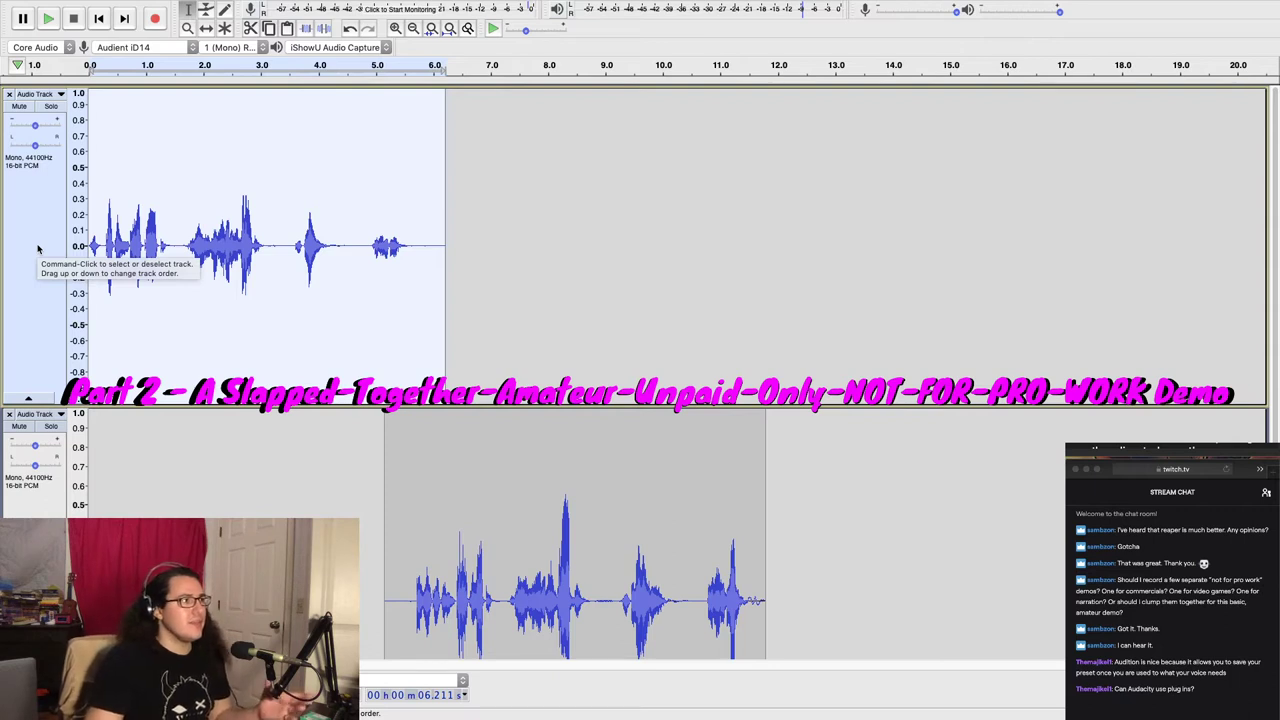
Reselect the whole upper track and normalize its maximum amplitude to -3.0 dB with DC offset removal
{"action": "left_click", "coordinate": [168, 172]}
{"action": "left_click", "coordinate": [43, 206]}
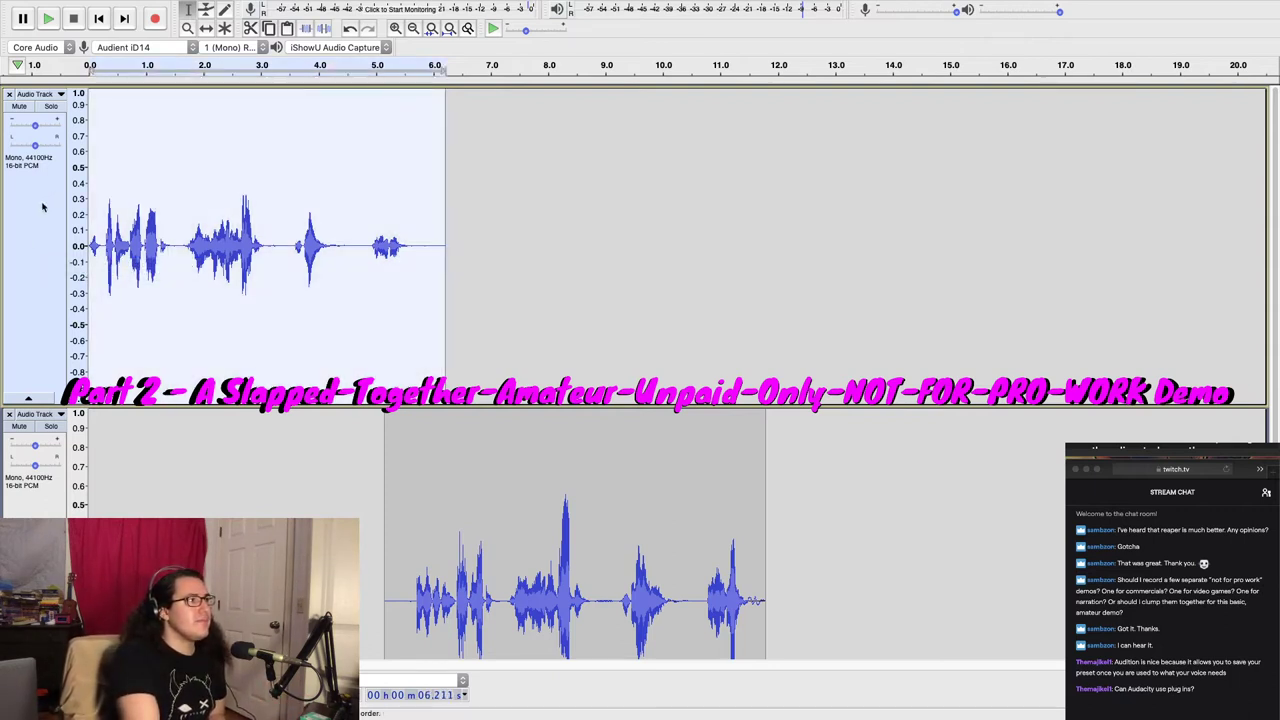
{"action": "mouse_move", "coordinate": [224, 6]}
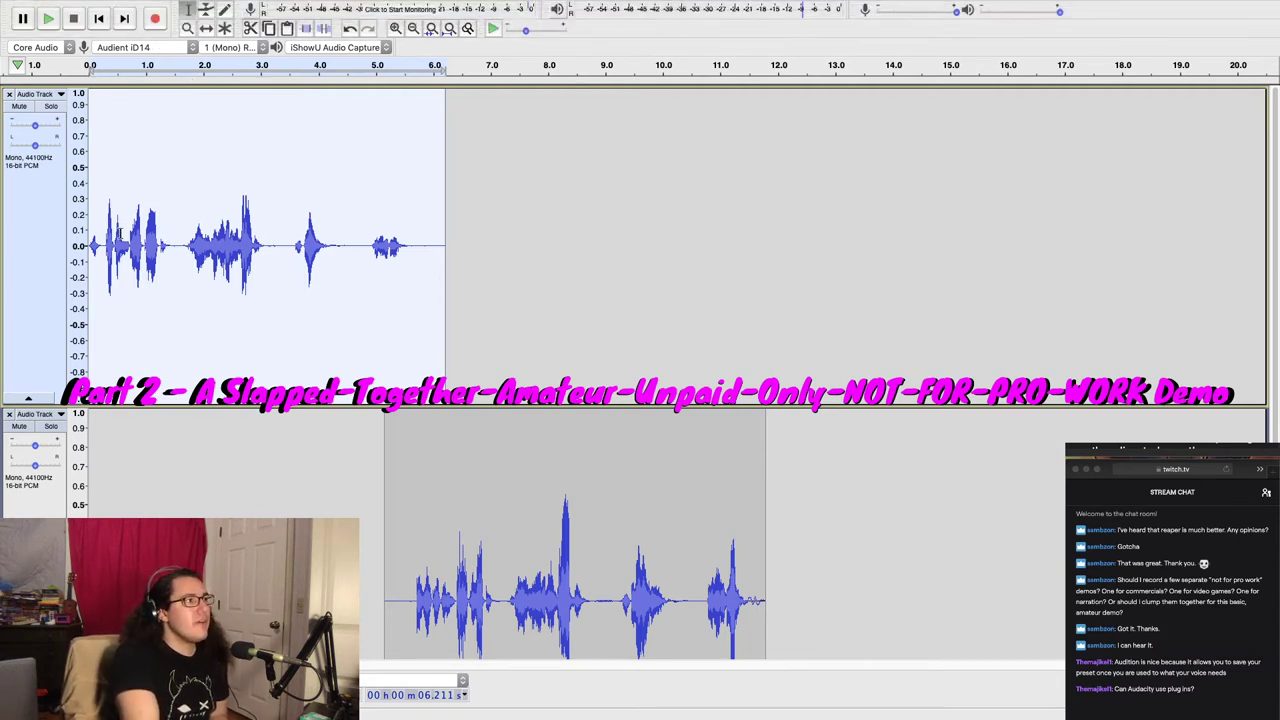
{"action": "left_click", "coordinate": [114, 178]}
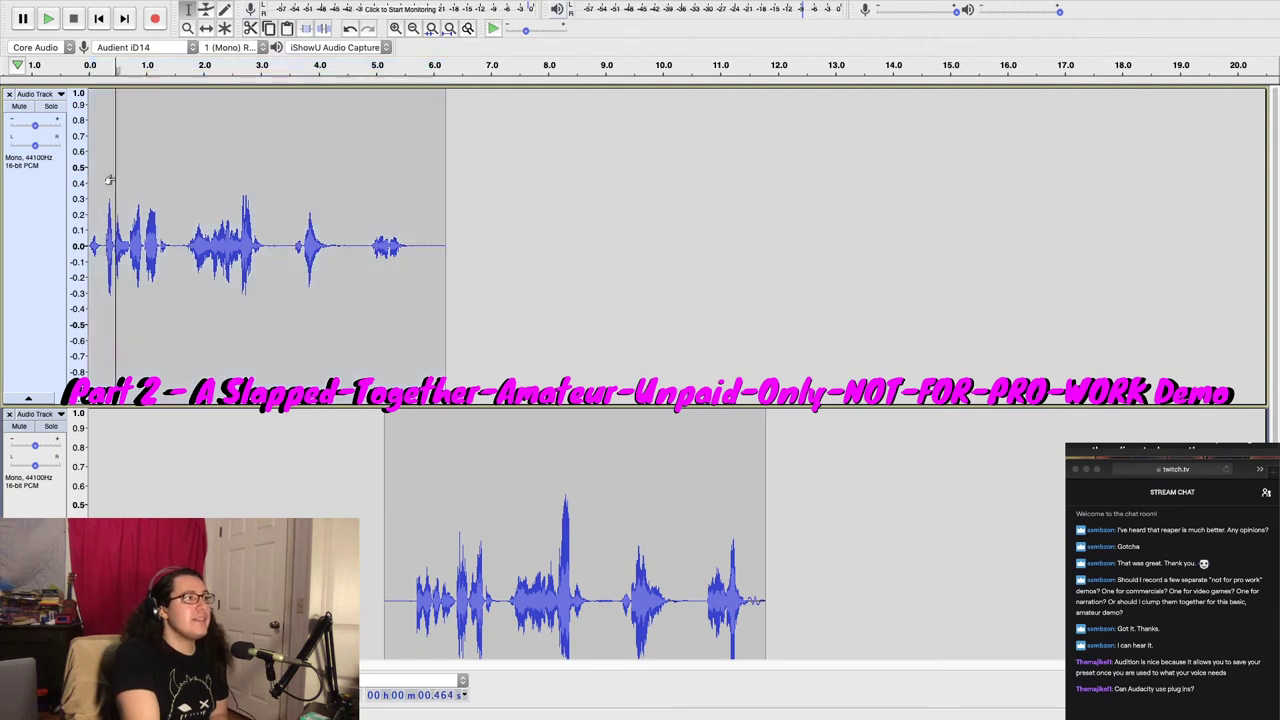
{"action": "left_click", "coordinate": [31, 218]}
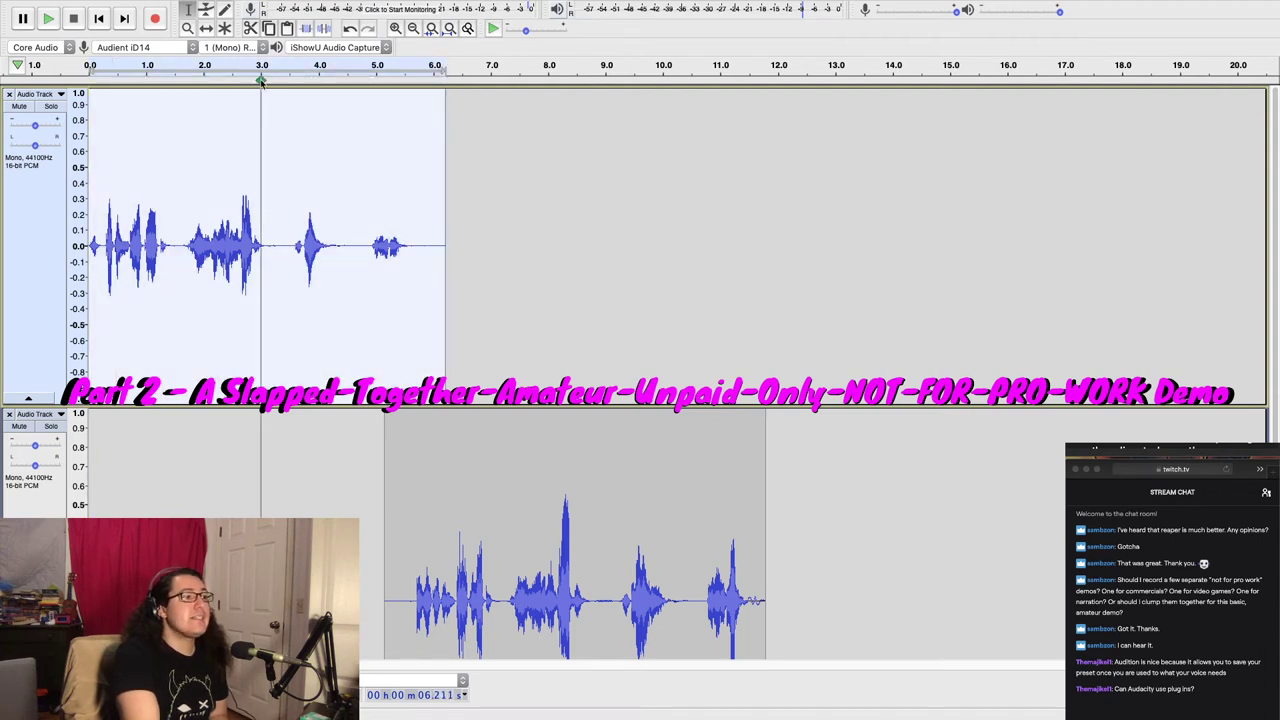
{"action": "left_click", "coordinate": [378, 7]}
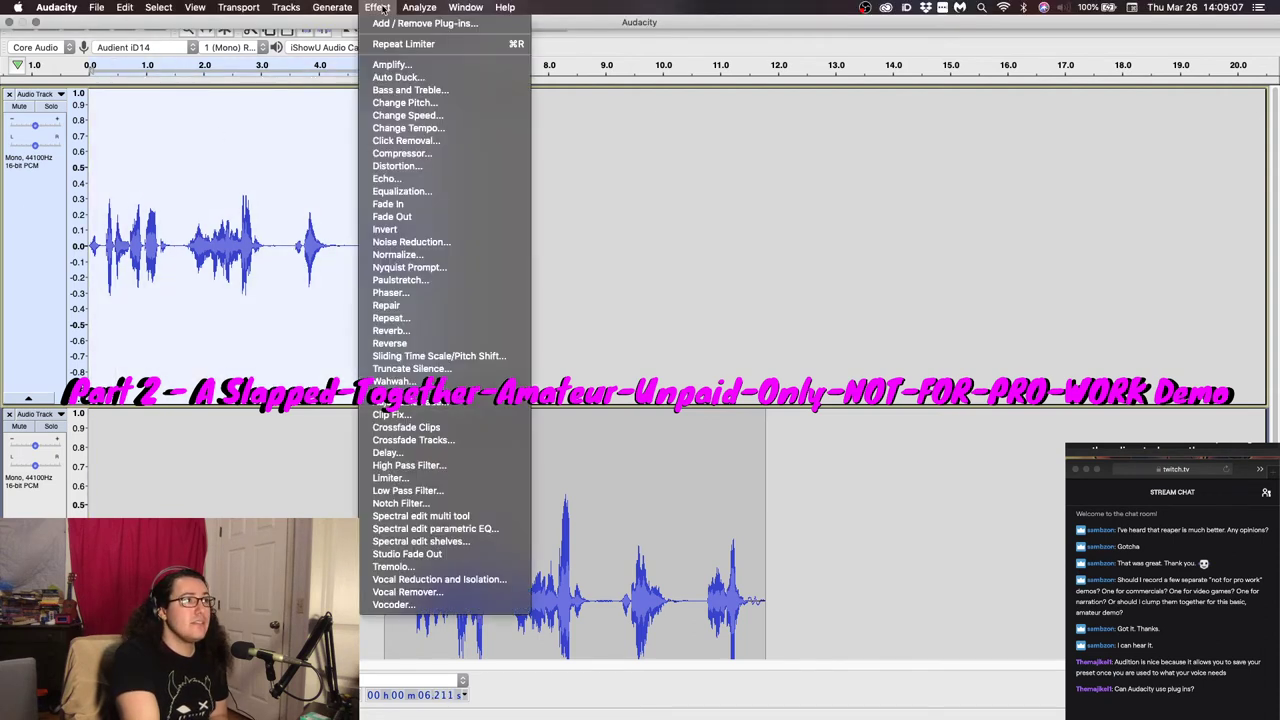
{"action": "left_click", "coordinate": [449, 255]}
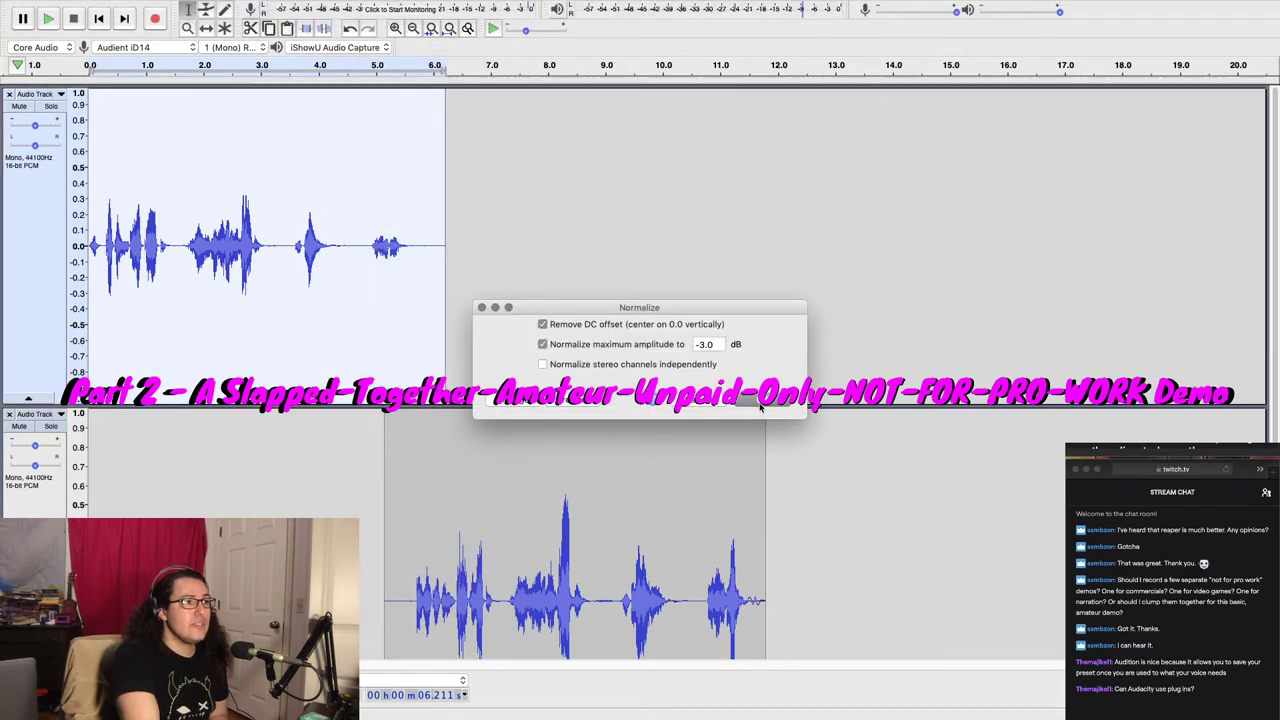
{"action": "left_click", "coordinate": [760, 405]}
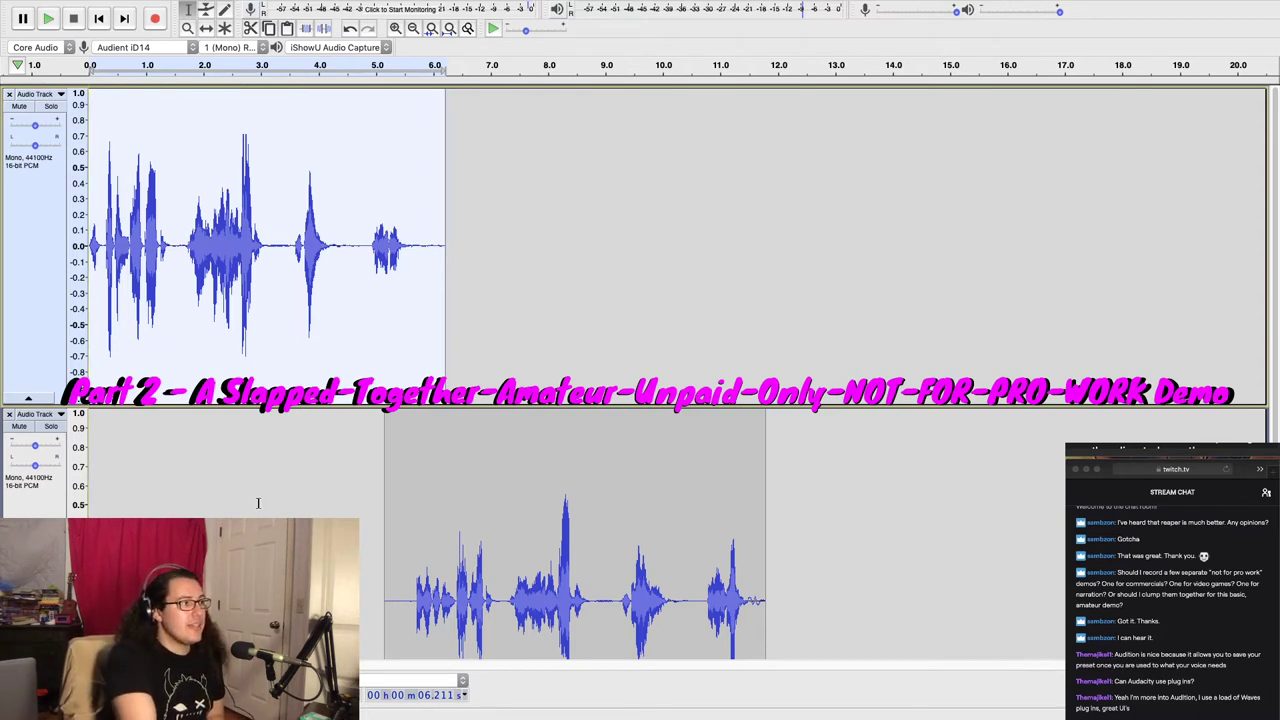
Delete the lower track's audio clip, and undo the deletion
{"action": "double_click", "coordinate": [388, 521]}
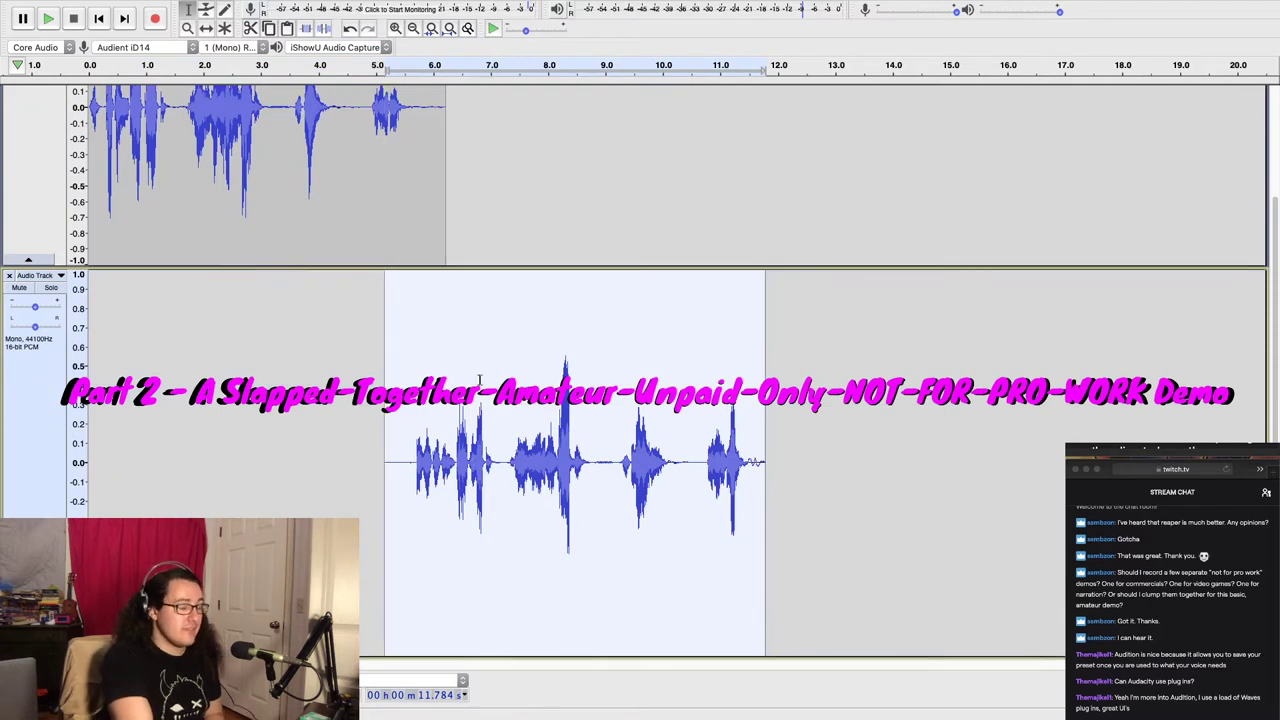
{"action": "key", "text": "Delete"}
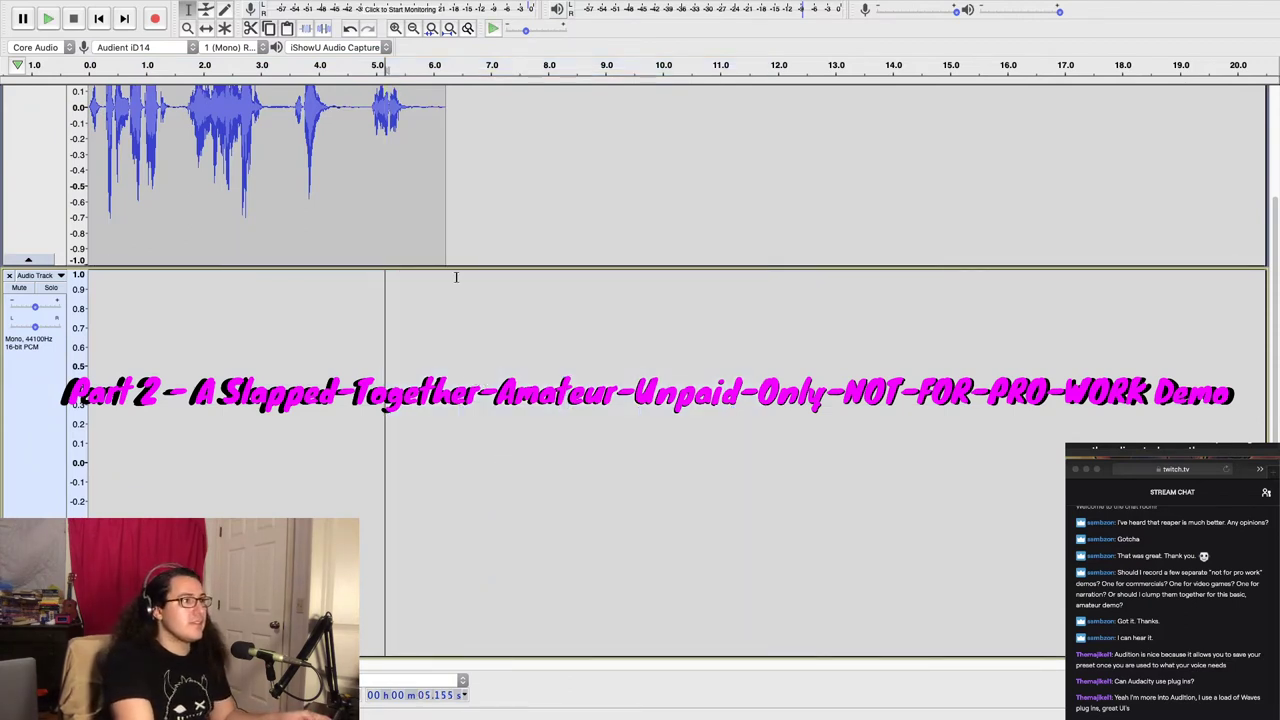
{"action": "scroll", "coordinate": [517, 274], "scroll_direction": "up", "scroll_amount": 3}
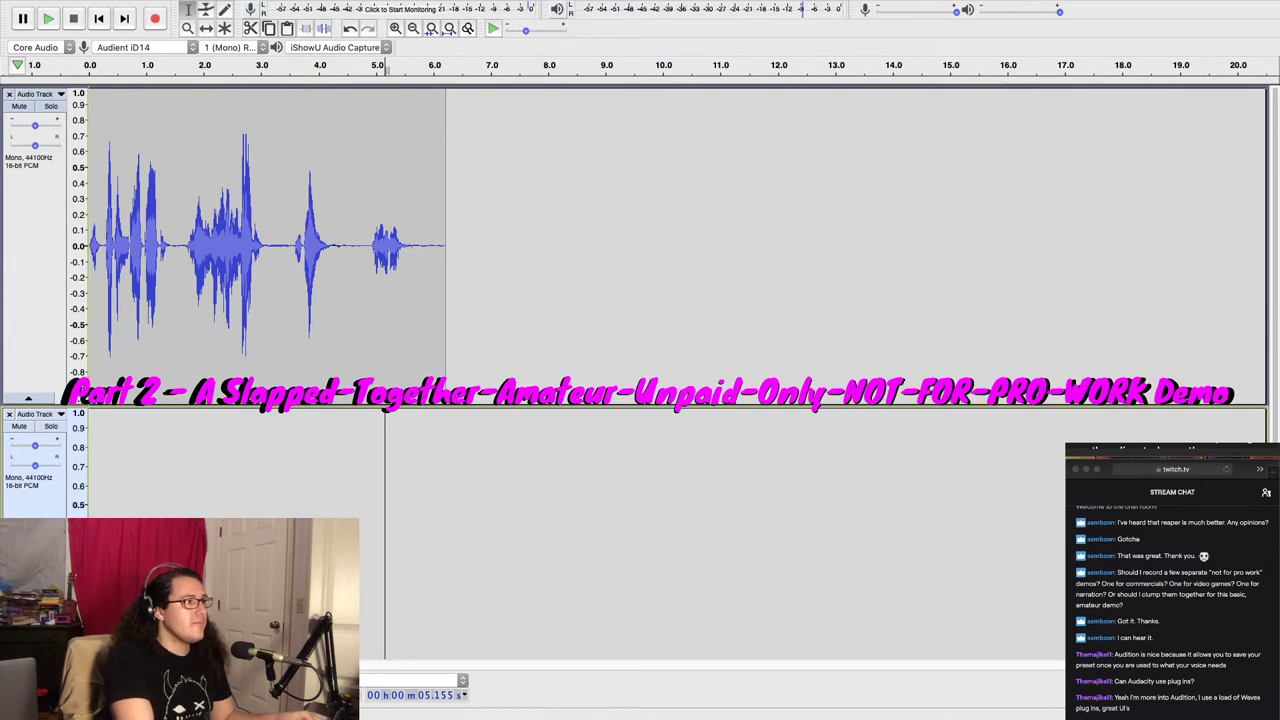
{"action": "key", "text": "ctrl+z"}
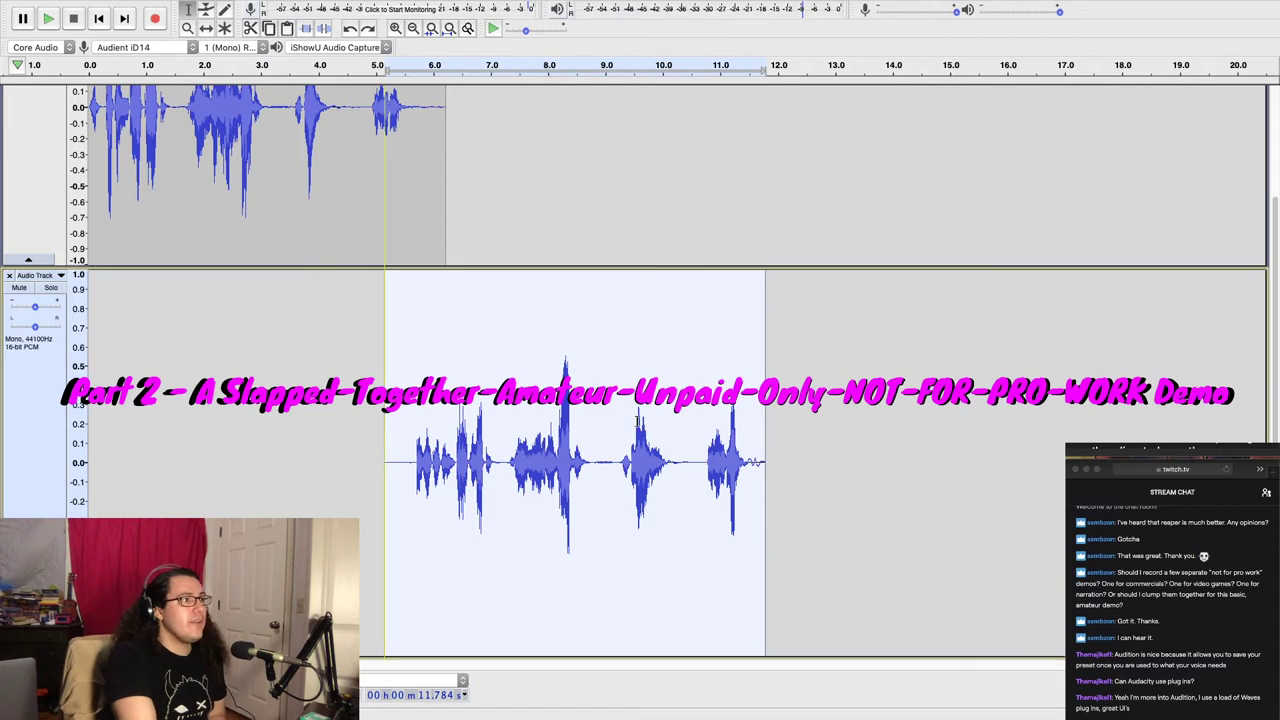
Start a WAV export of the project and choose the Desktop as the destination folder
{"action": "left_click", "coordinate": [96, 8]}
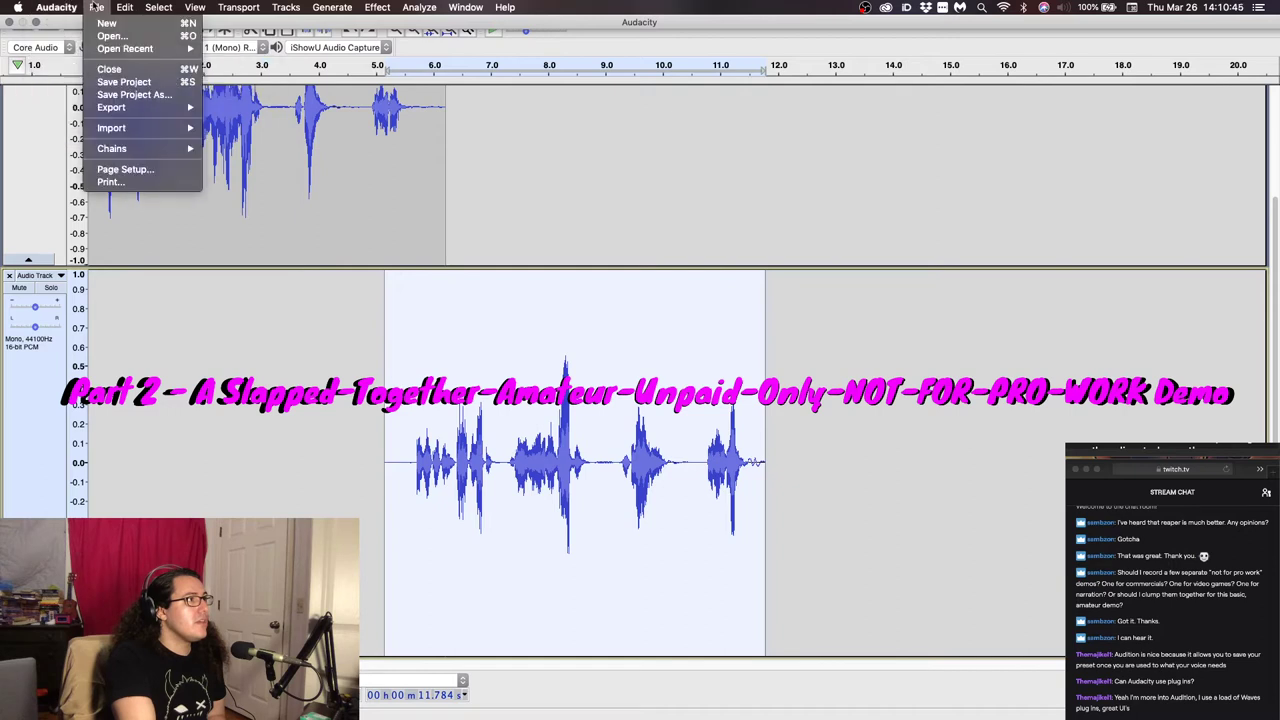
{"action": "mouse_move", "coordinate": [132, 9]}
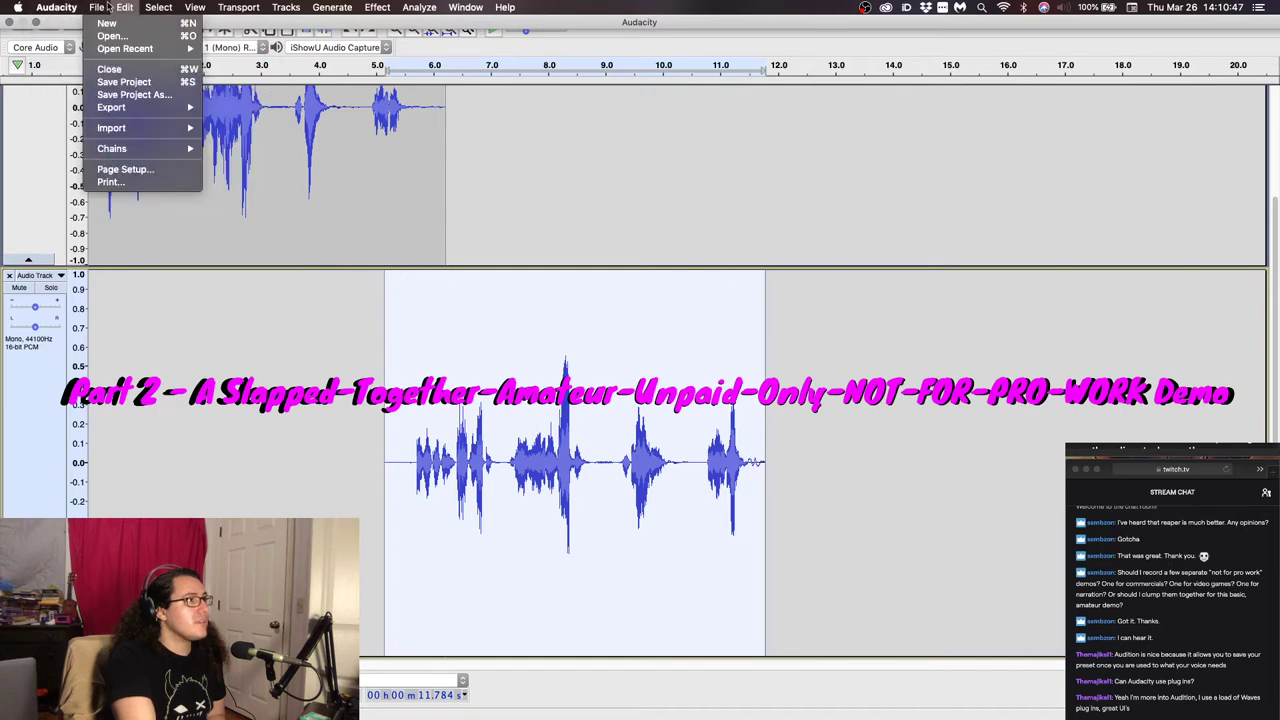
{"action": "mouse_move", "coordinate": [131, 118]}
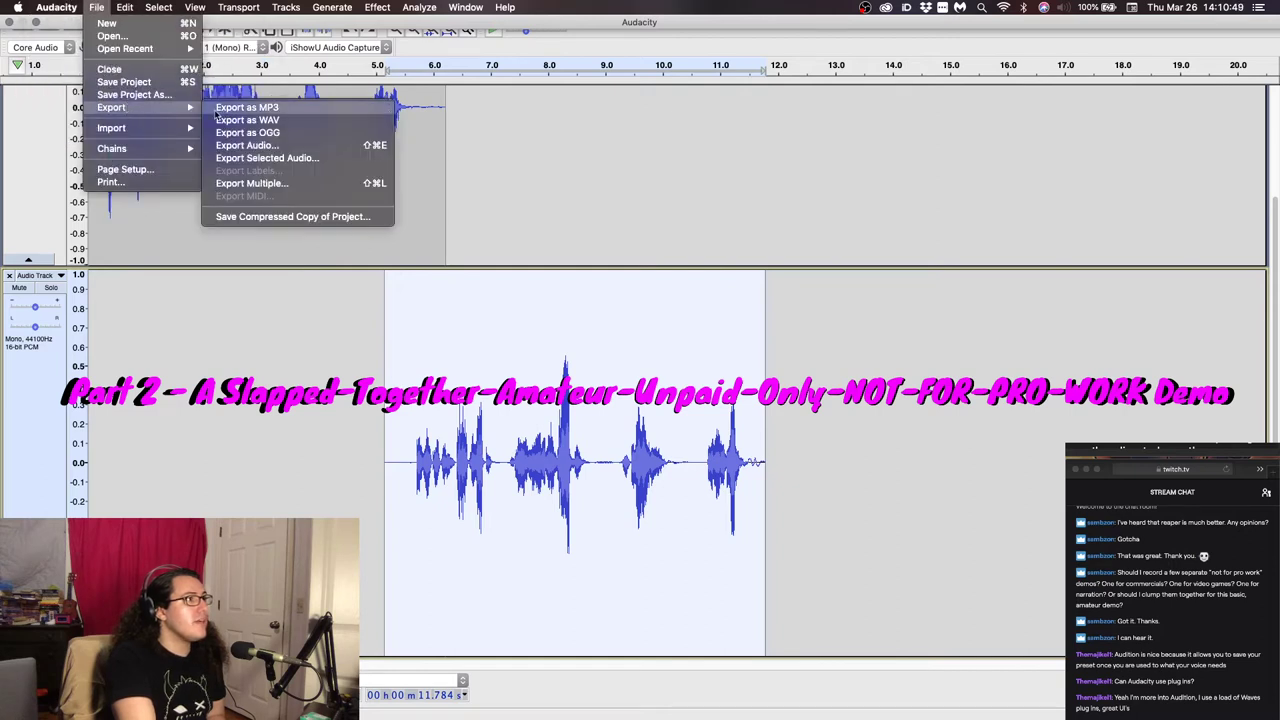
{"action": "left_click", "coordinate": [270, 120]}
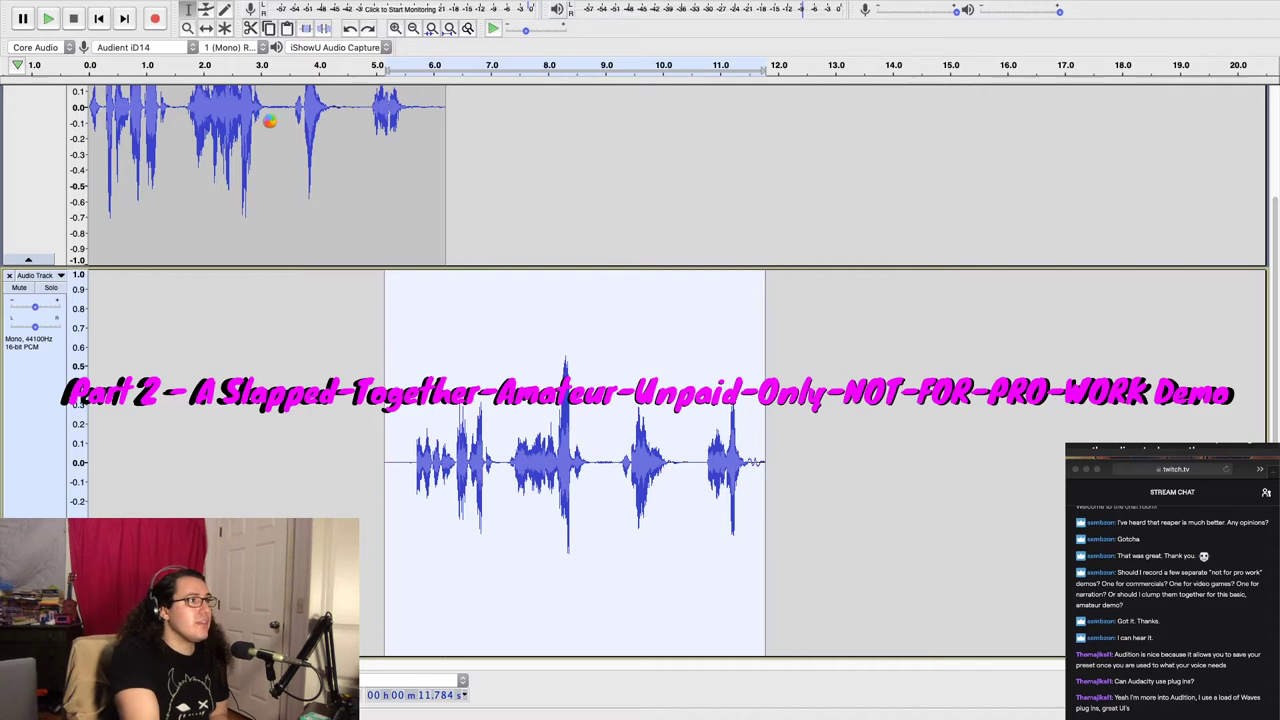
{"action": "left_click_drag", "start_coordinate": [447, 203], "coordinate": [403, 271]}
{"action": "scroll", "coordinate": [356, 410], "scroll_direction": "down", "scroll_amount": 5}
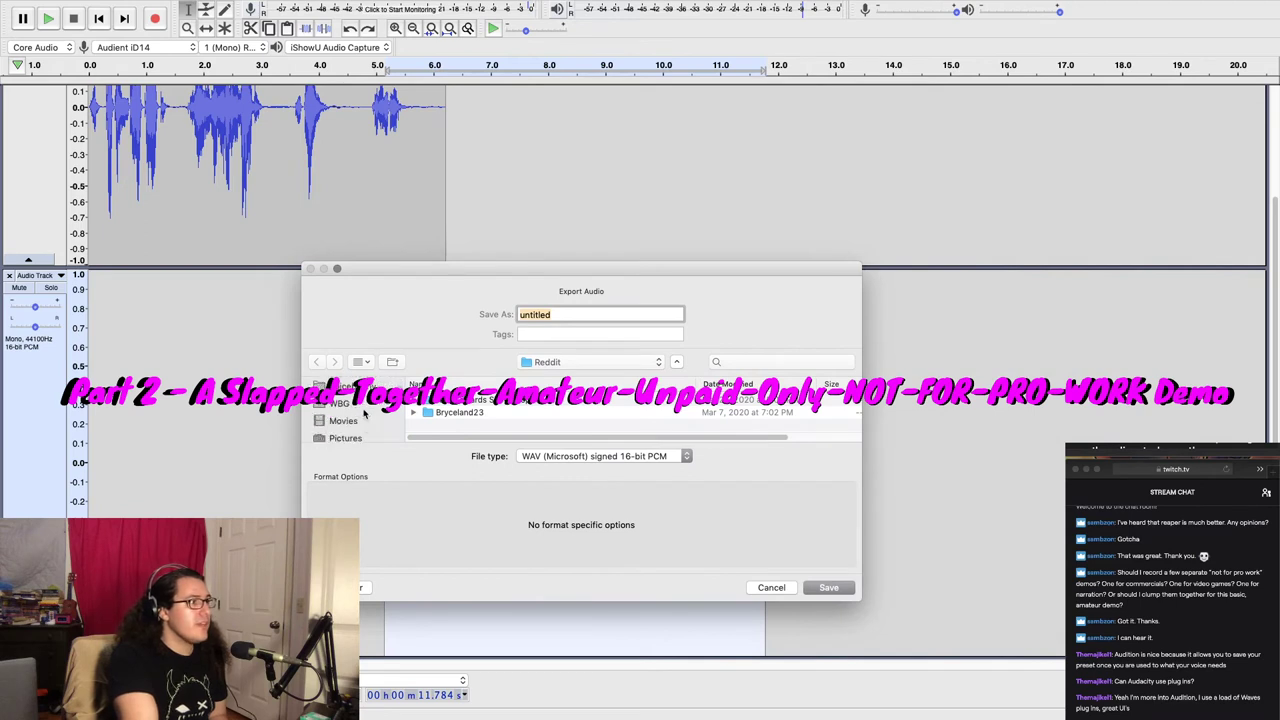
{"action": "scroll", "coordinate": [362, 420], "scroll_direction": "down", "scroll_amount": 5}
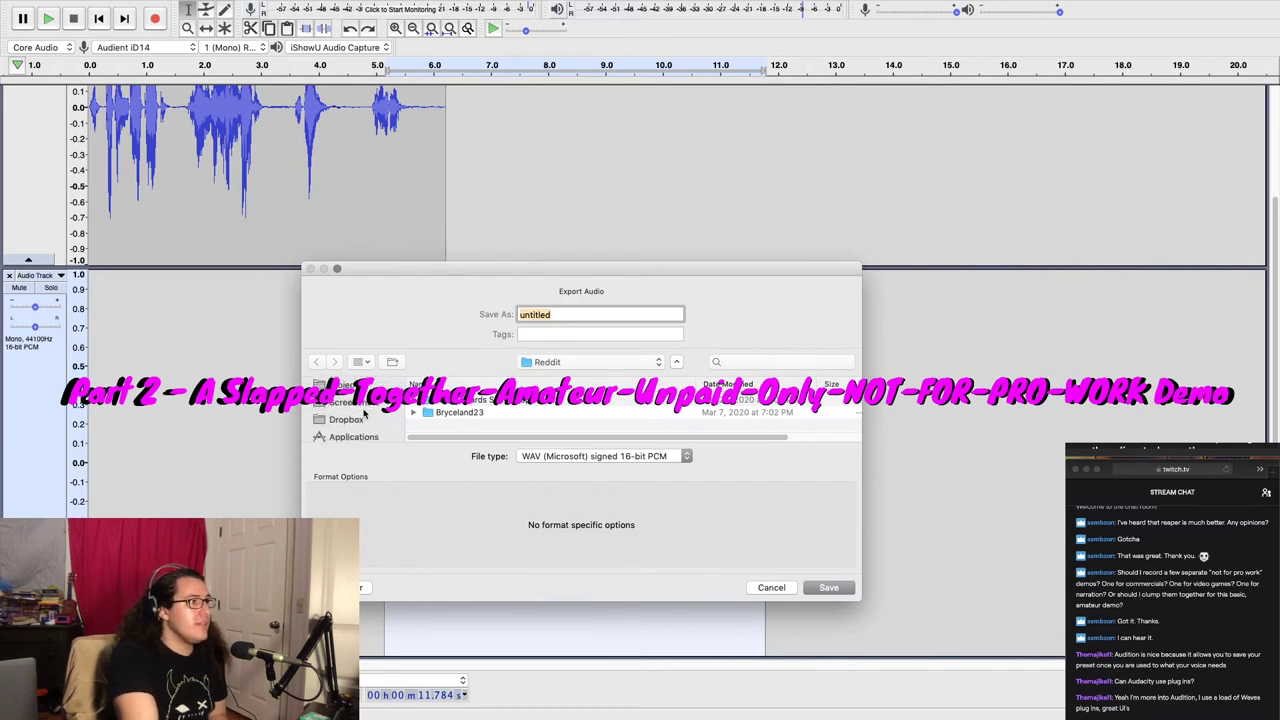
{"action": "left_click", "coordinate": [358, 410]}
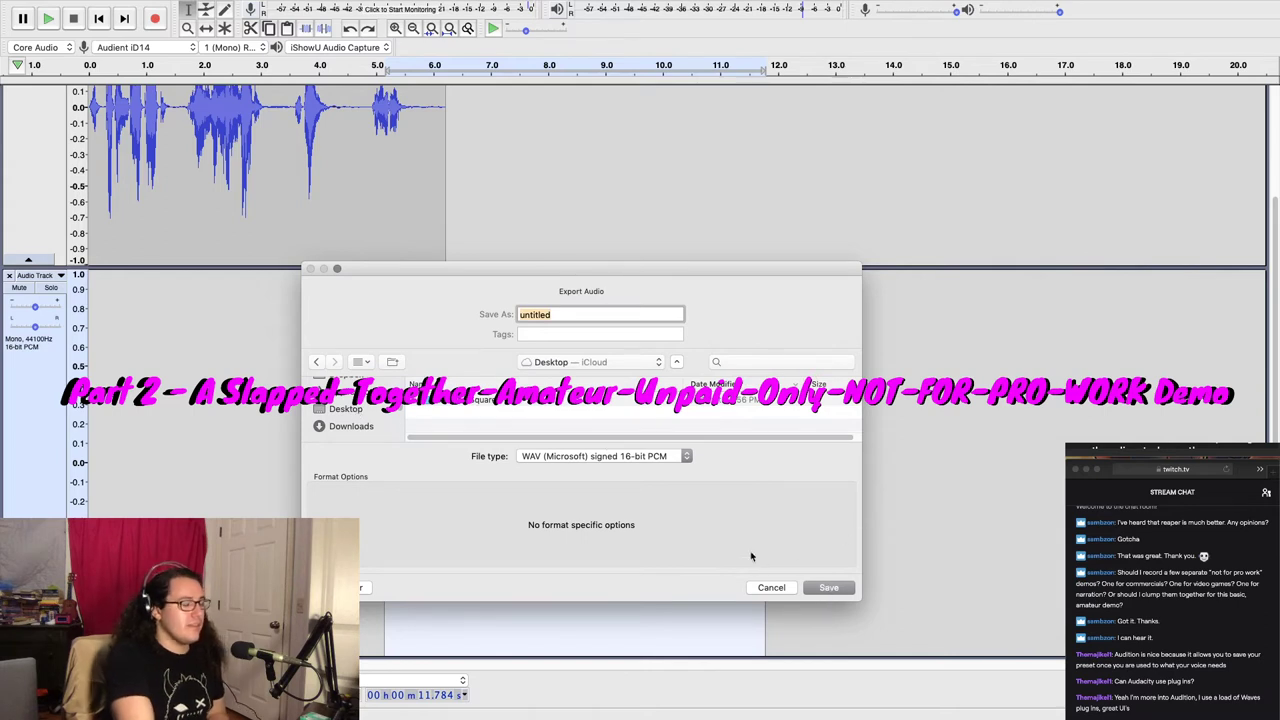
Save the export as NOT FOR PRO DEMO, accepting the mono mixdown and leaving the metadata tags empty
{"action": "type", "text": "NOT FOR PRO DEMO"}
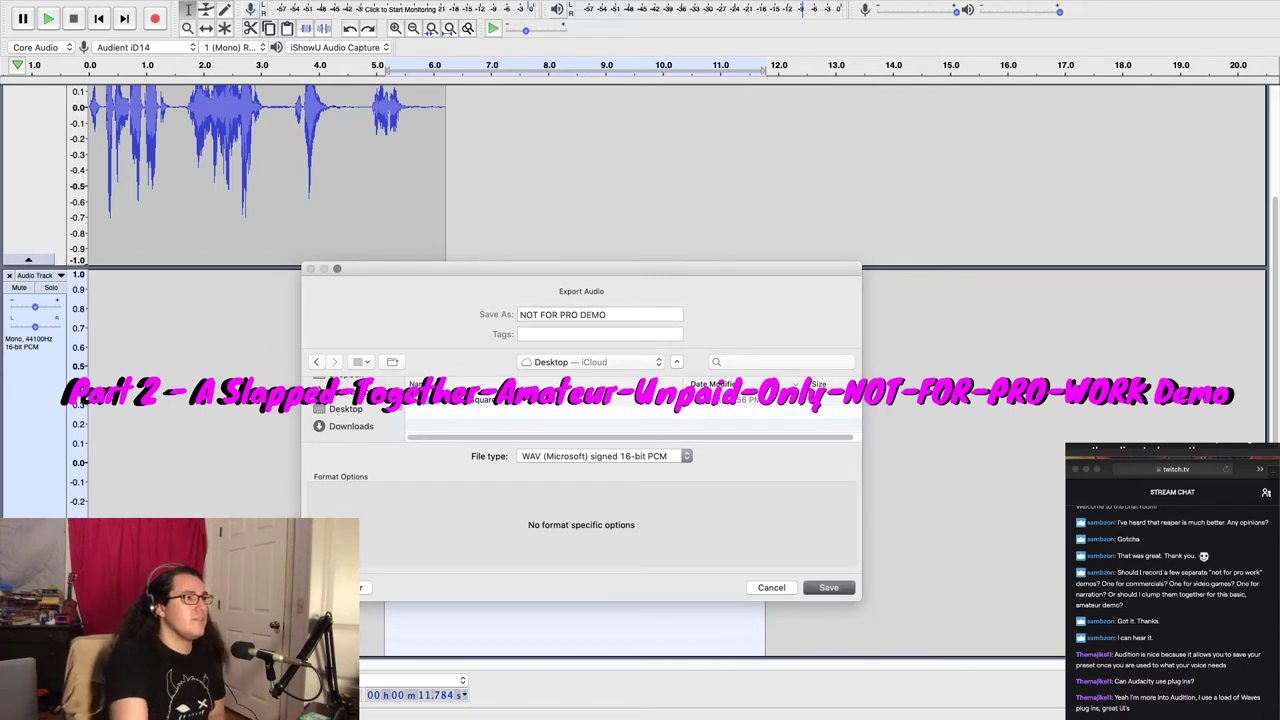
{"action": "key", "text": "Return"}
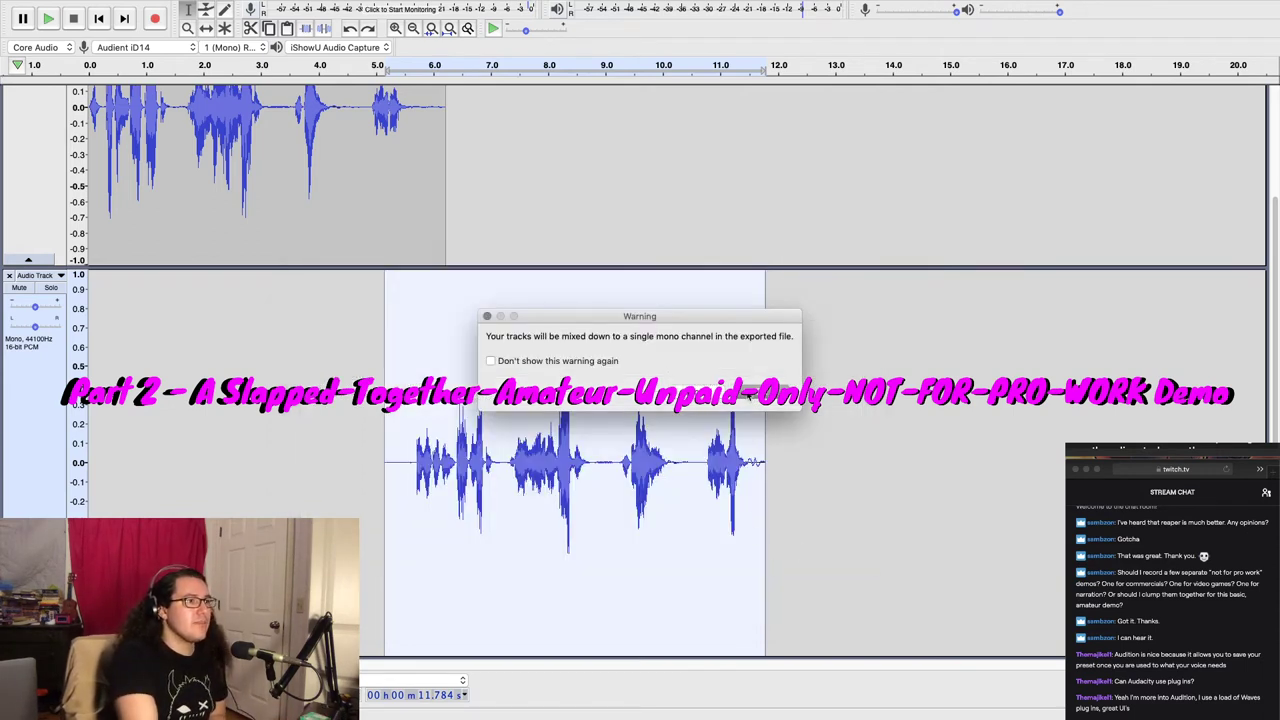
{"action": "left_click", "coordinate": [780, 392]}
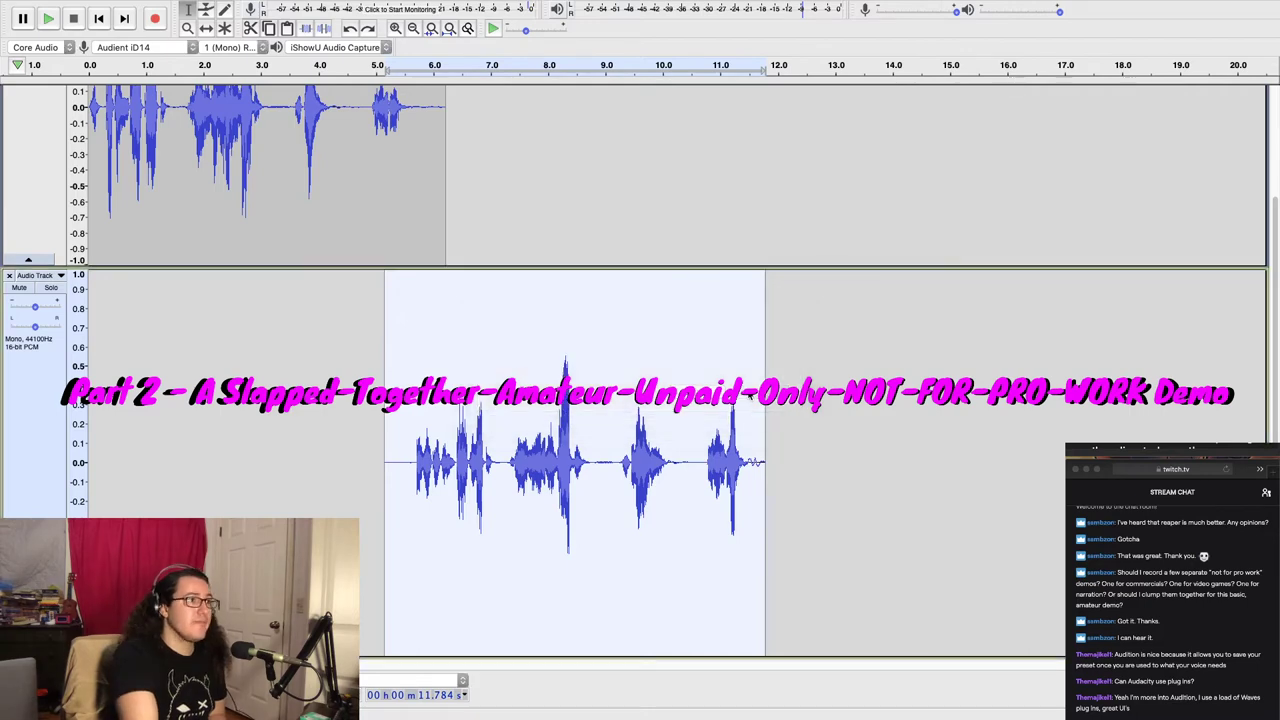
{"action": "left_click", "coordinate": [742, 532]}
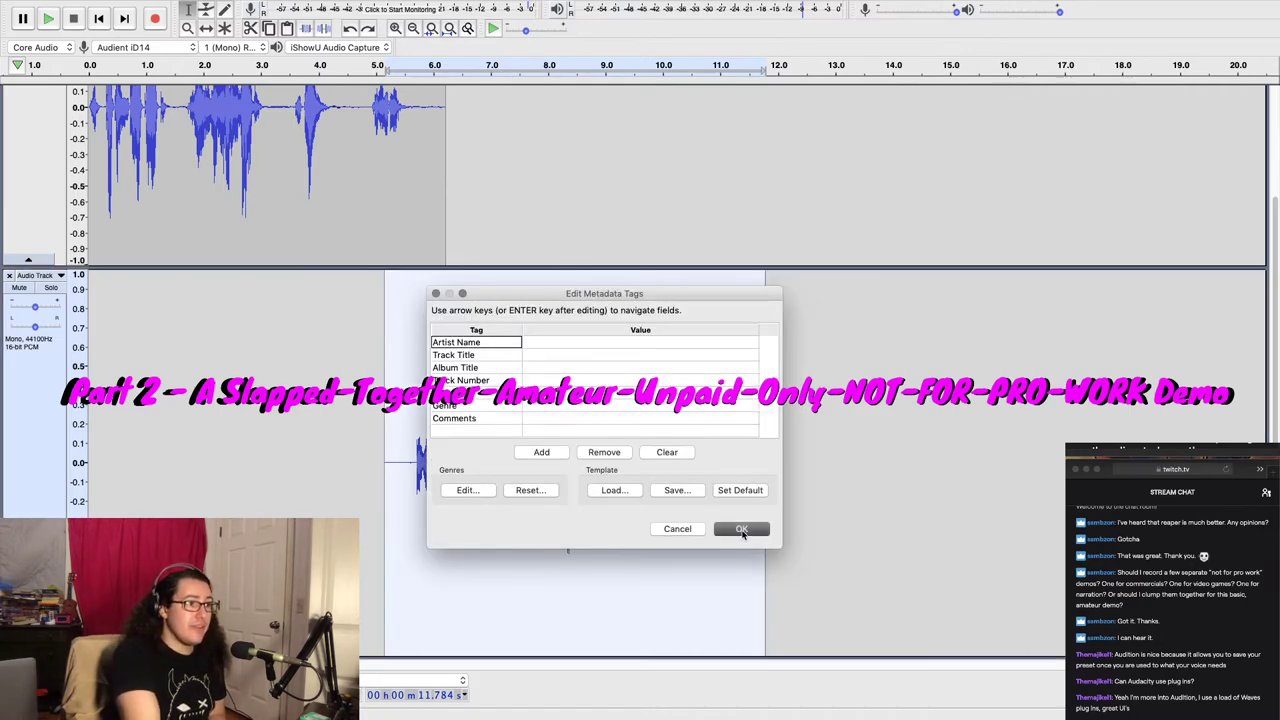
Remove both audio tracks from the project
{"action": "scroll", "coordinate": [257, 386], "scroll_direction": "up", "scroll_amount": 3}
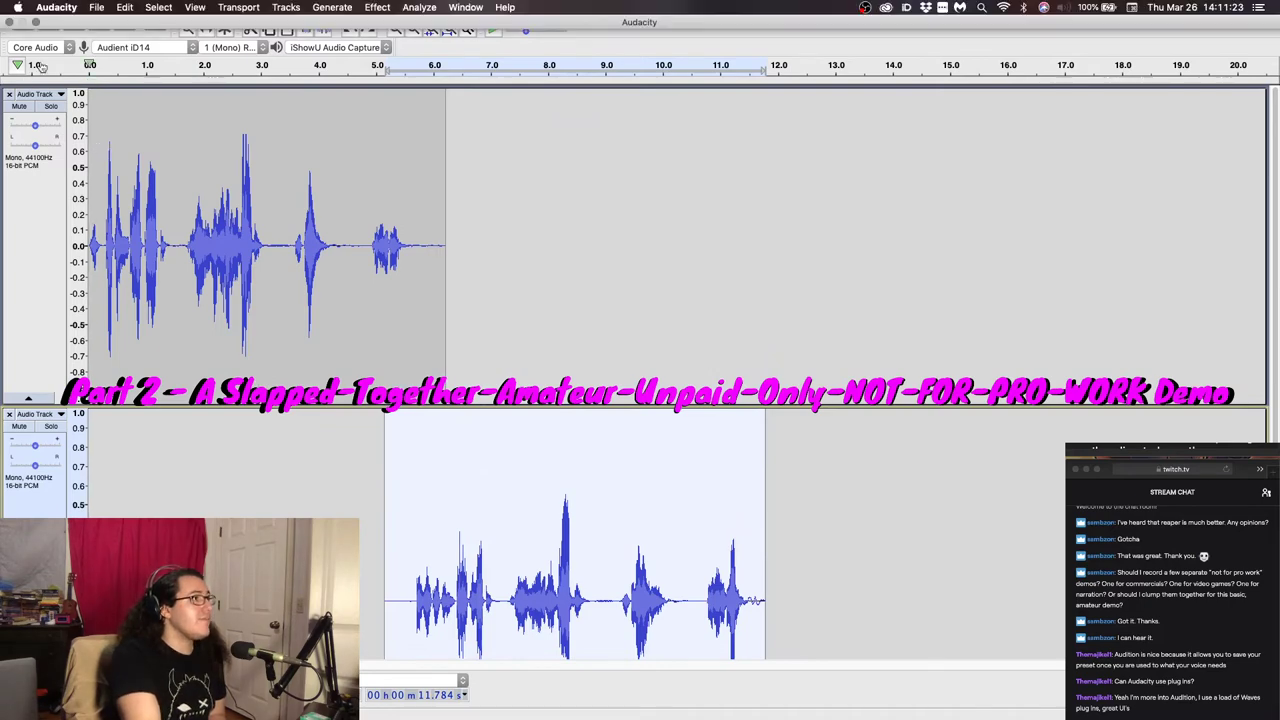
{"action": "left_click", "coordinate": [9, 94]}
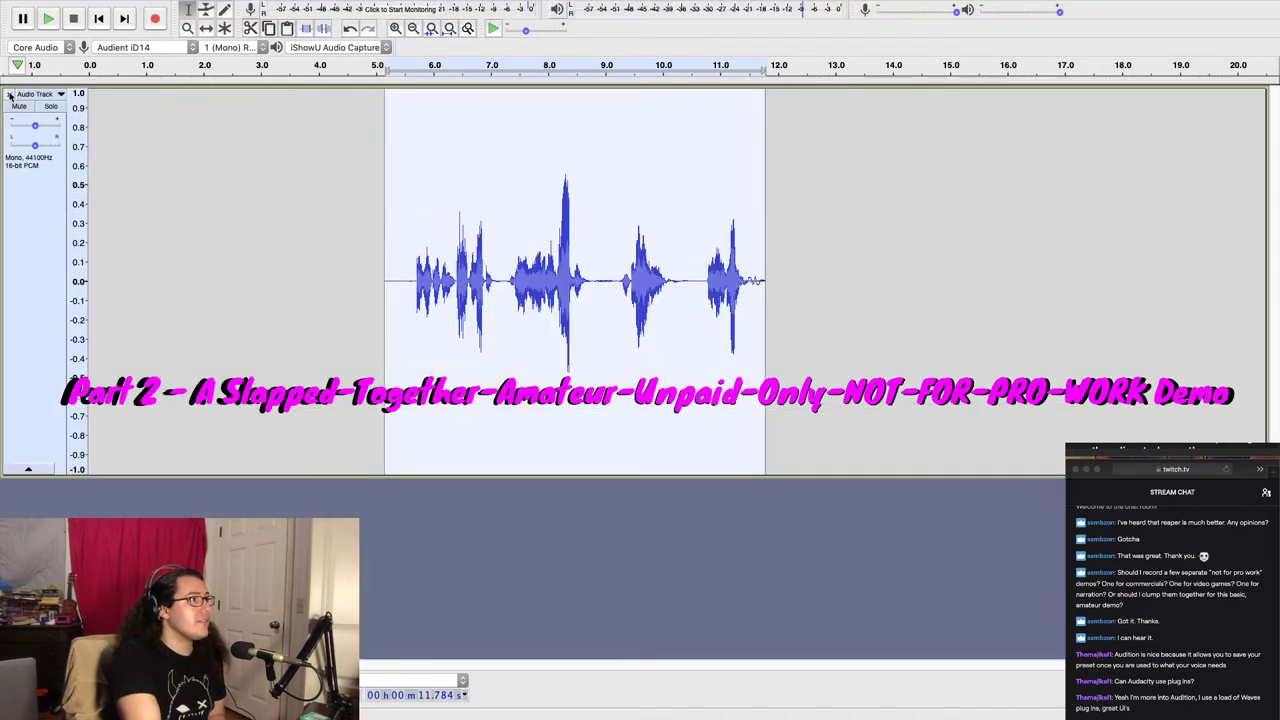
{"action": "left_click", "coordinate": [10, 95]}
Open NOT FOR PRO DEMO.wav from the Desktop, reading the file directly from the original instead of making a copy
{"action": "left_click", "coordinate": [93, 7]}
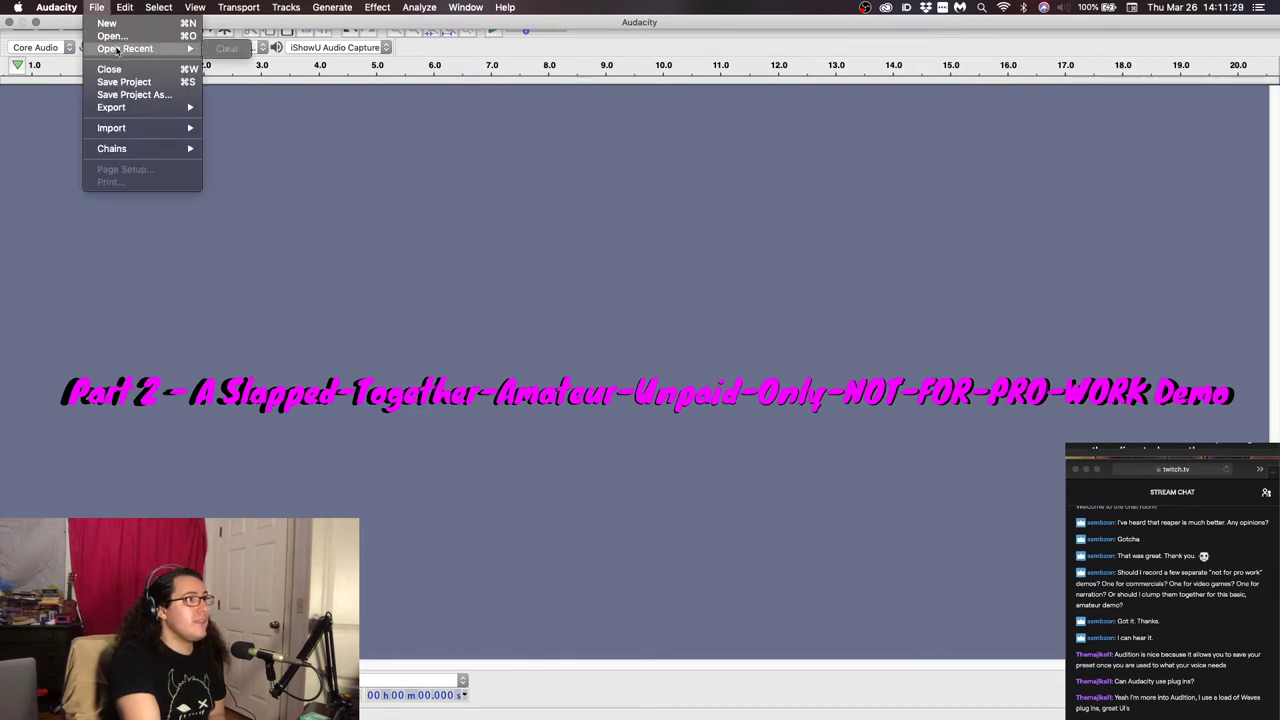
{"action": "left_click", "coordinate": [118, 37]}
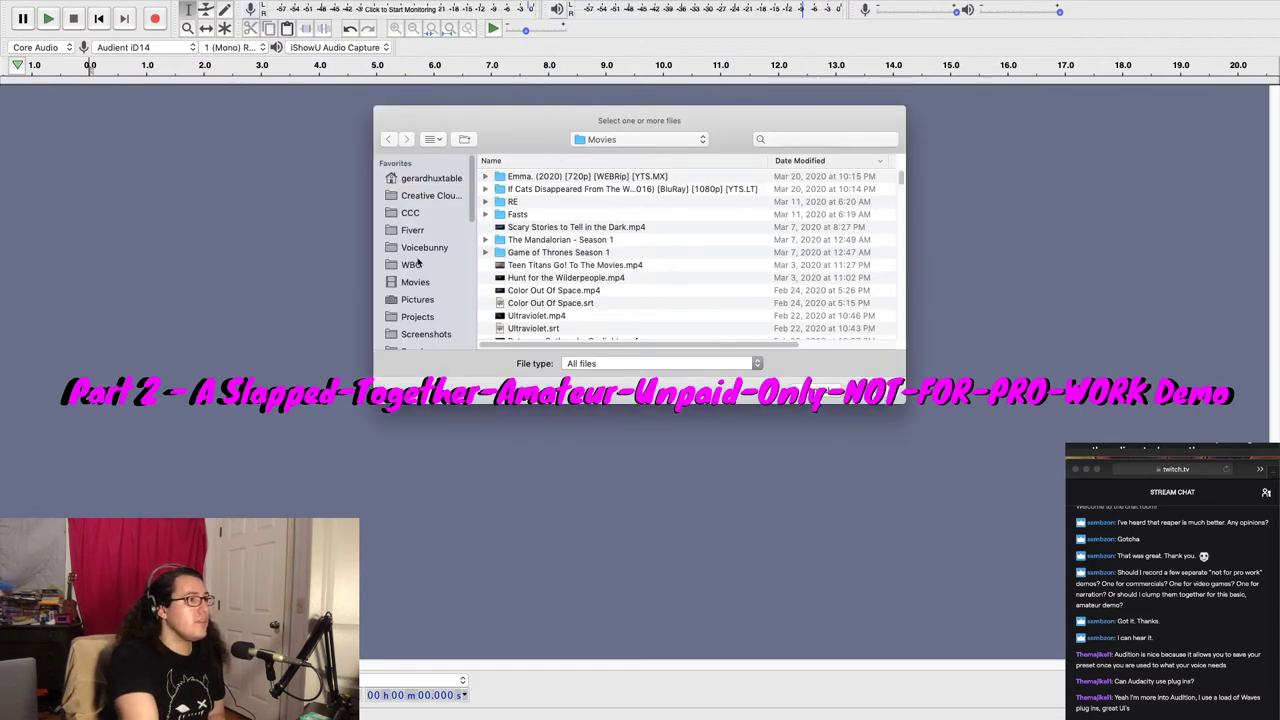
{"action": "scroll", "coordinate": [424, 293], "scroll_direction": "down", "scroll_amount": 3}
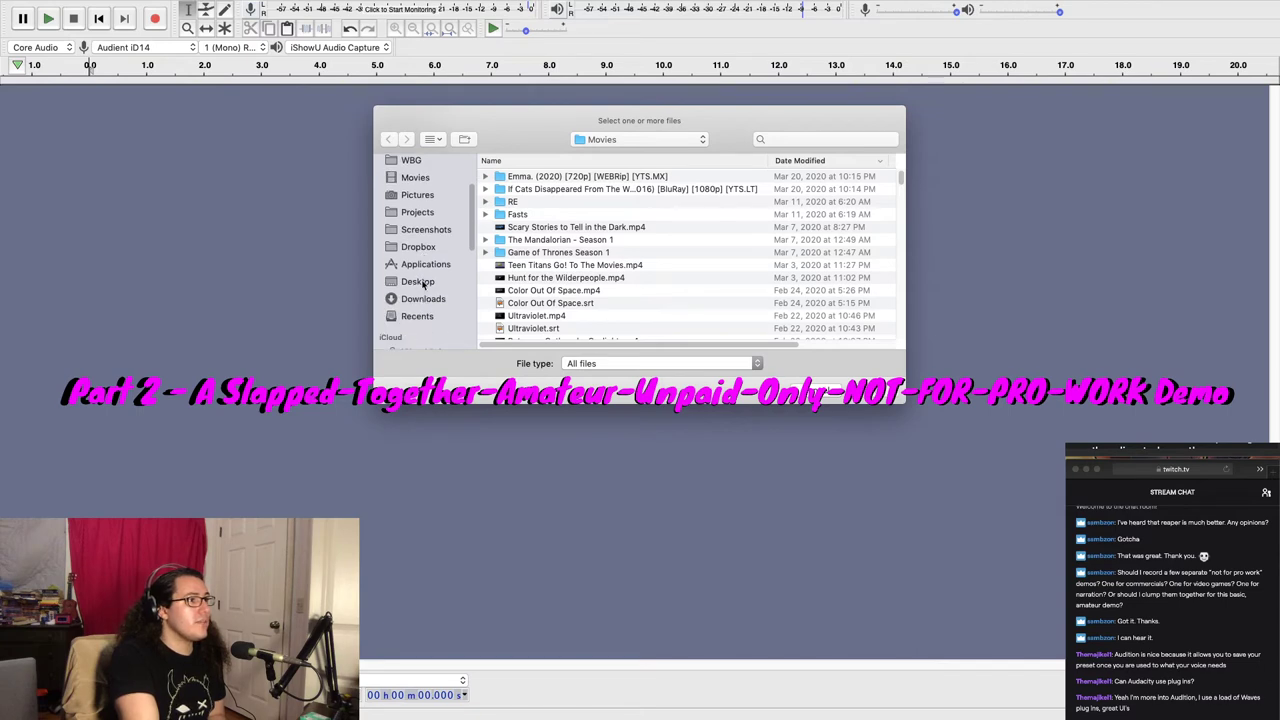
{"action": "left_click", "coordinate": [424, 285]}
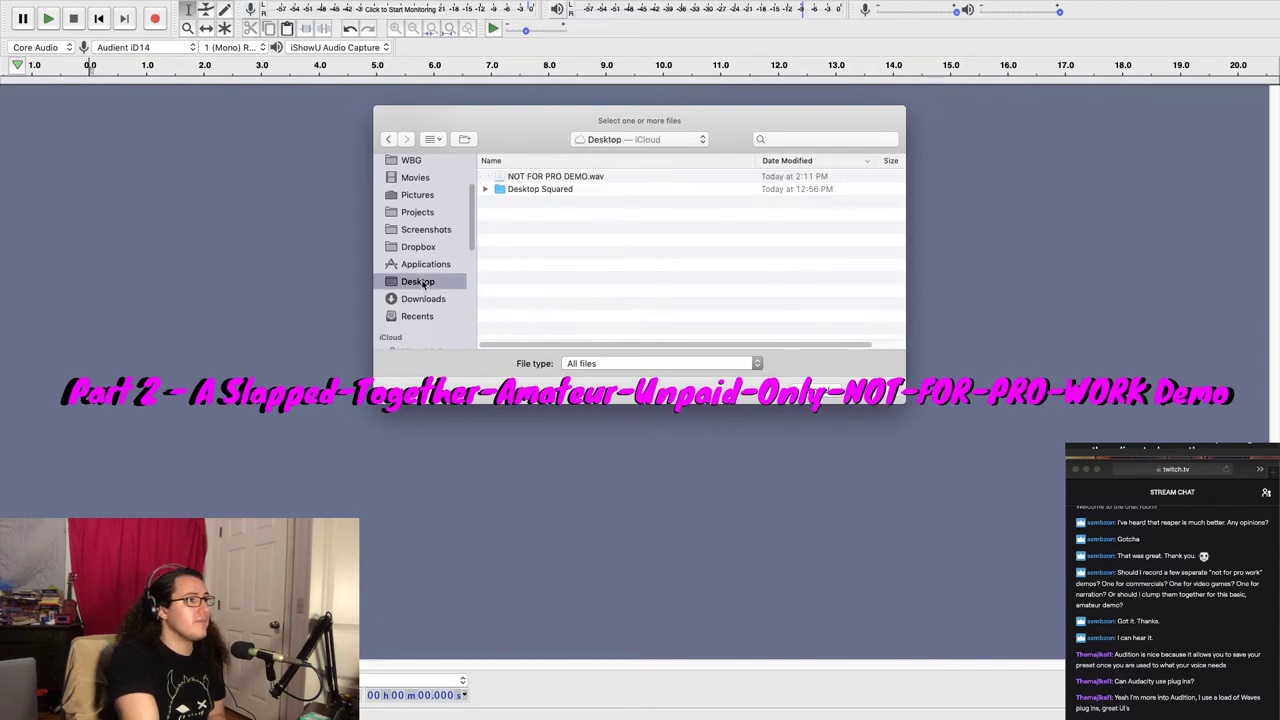
{"action": "left_click", "coordinate": [545, 175]}
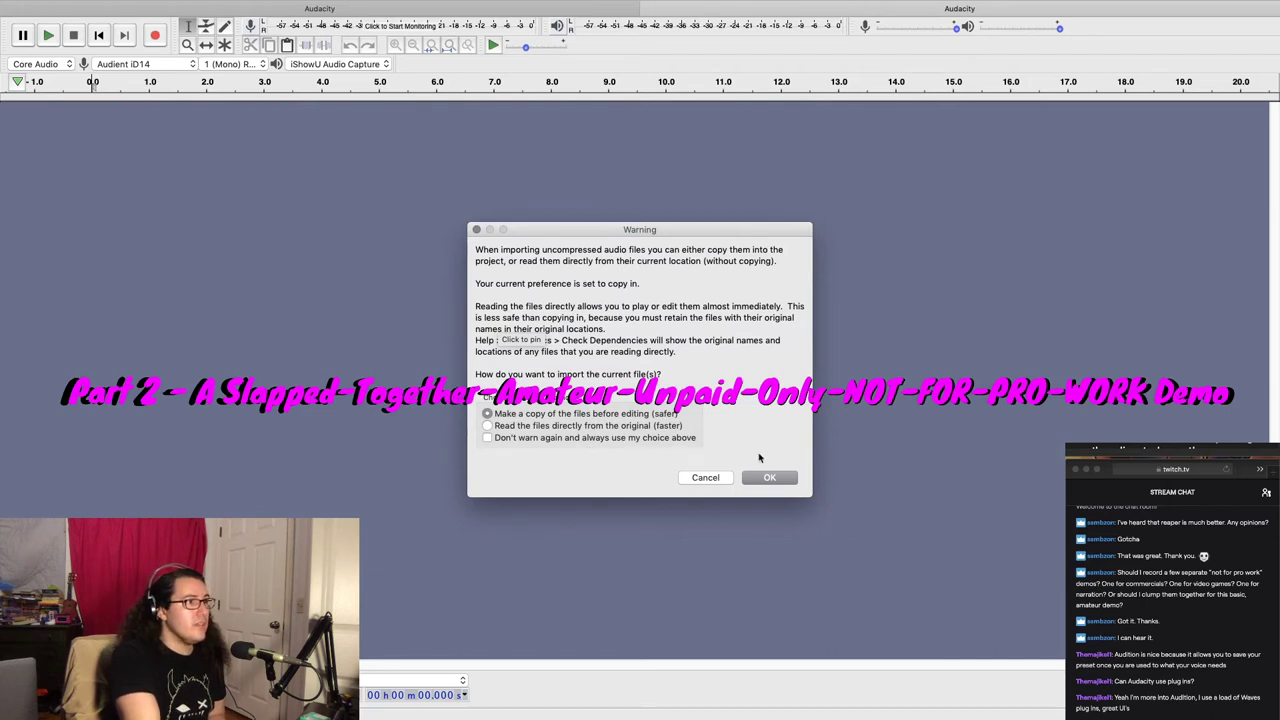
{"action": "left_click", "coordinate": [769, 478]}
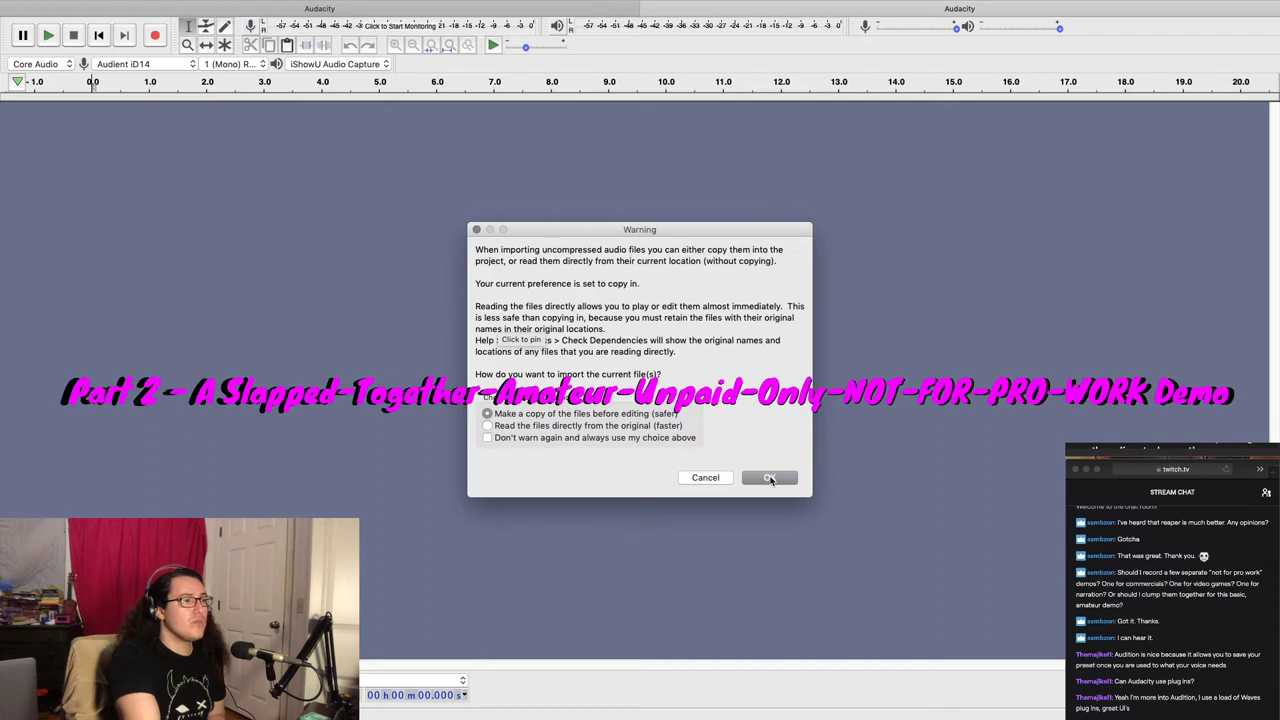
{"action": "left_click", "coordinate": [563, 430]}
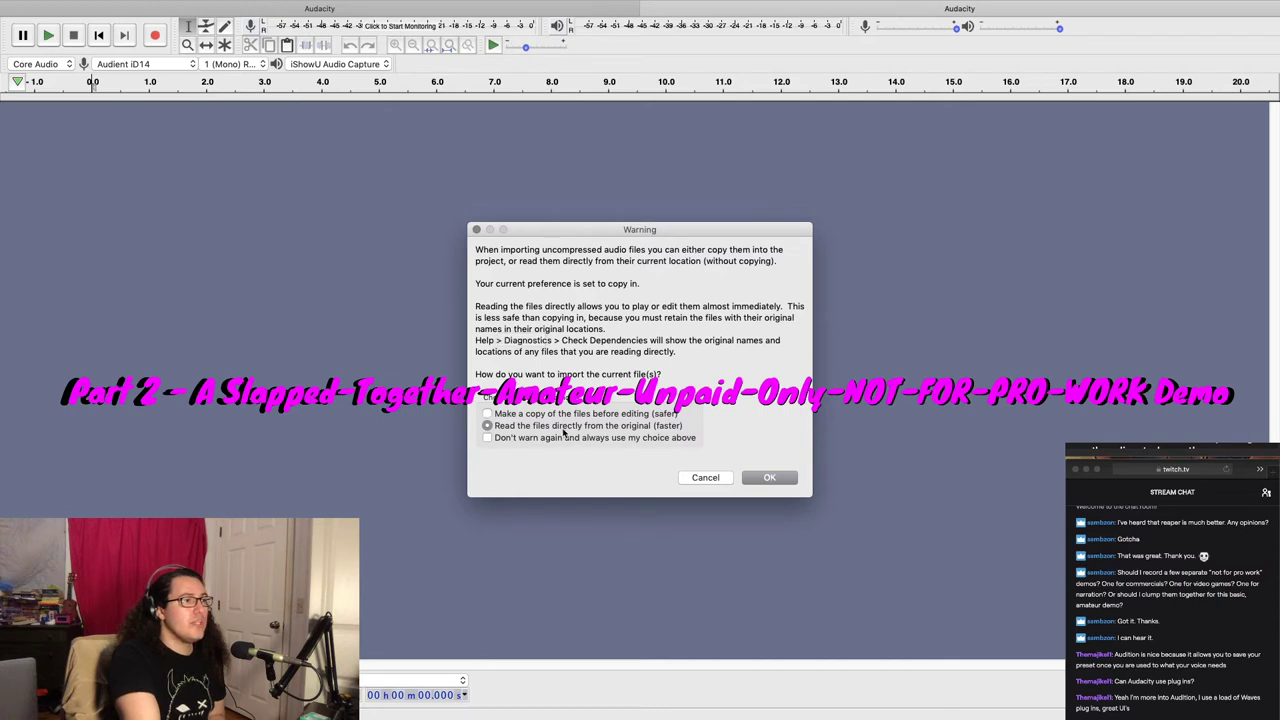
{"action": "left_click", "coordinate": [767, 478]}
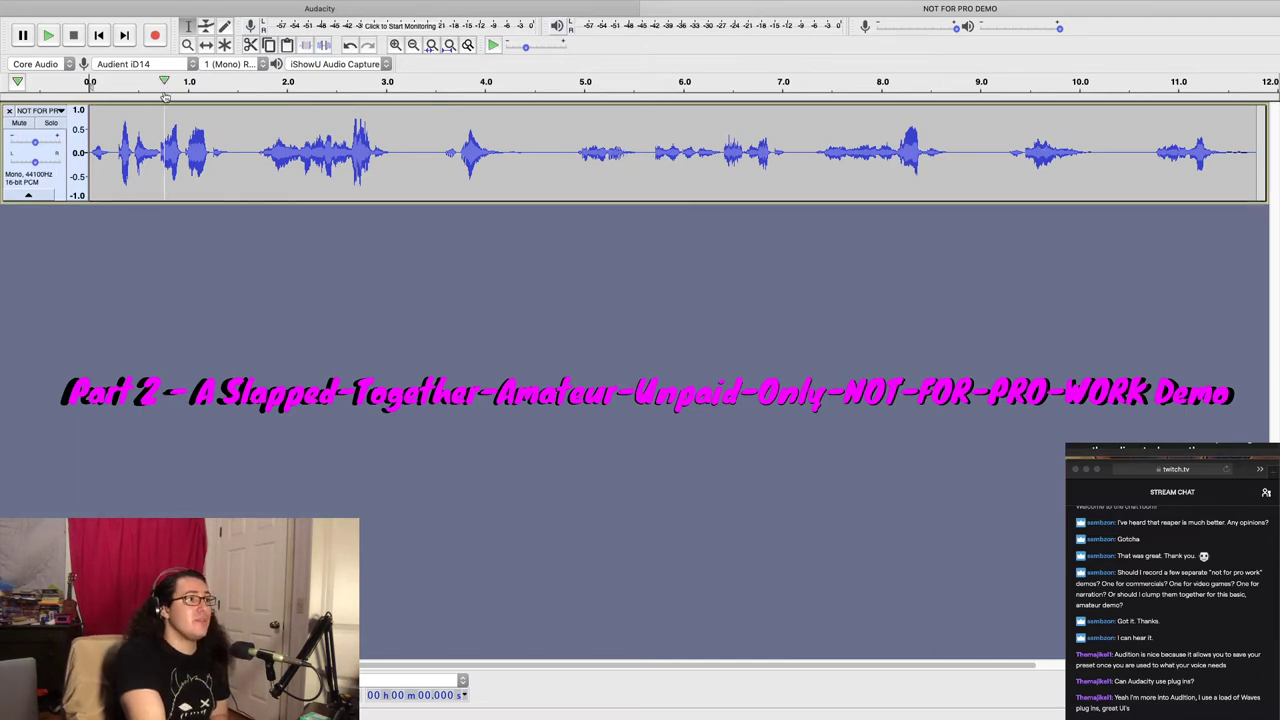
{"action": "mouse_move", "coordinate": [216, 5]}
{"action": "left_click", "coordinate": [378, 8]}
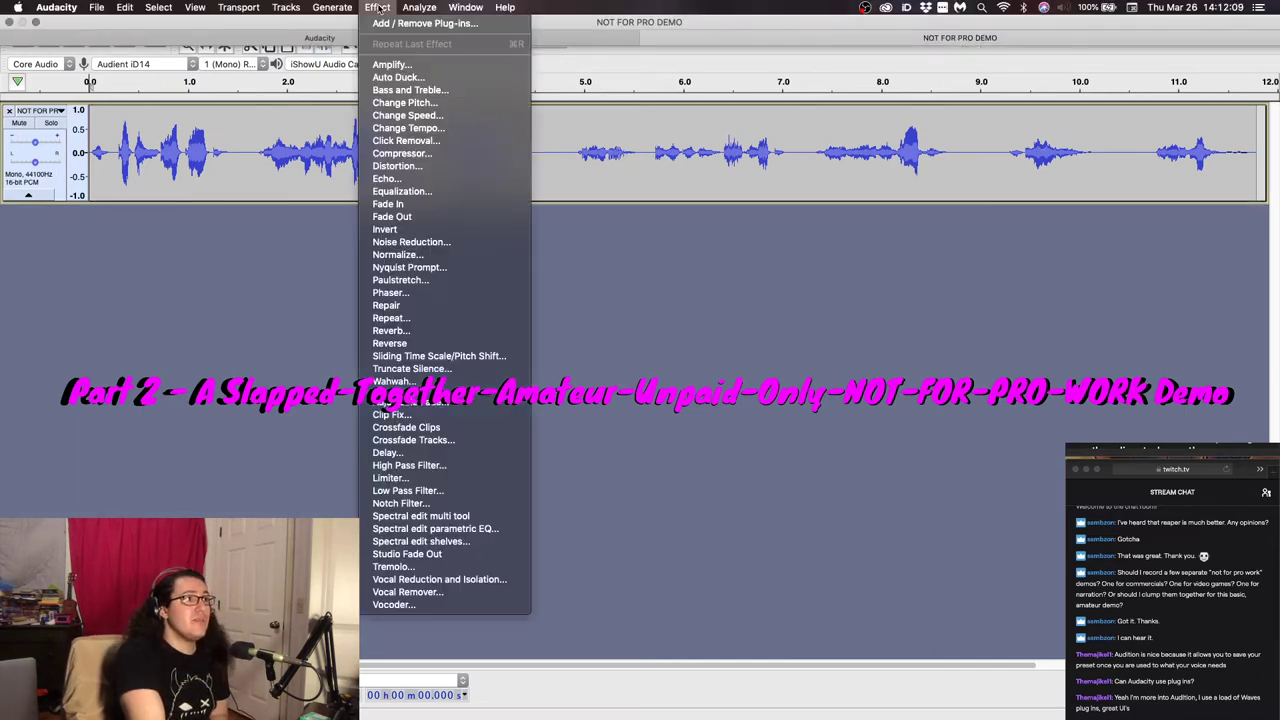
{"action": "left_click", "coordinate": [426, 158]}
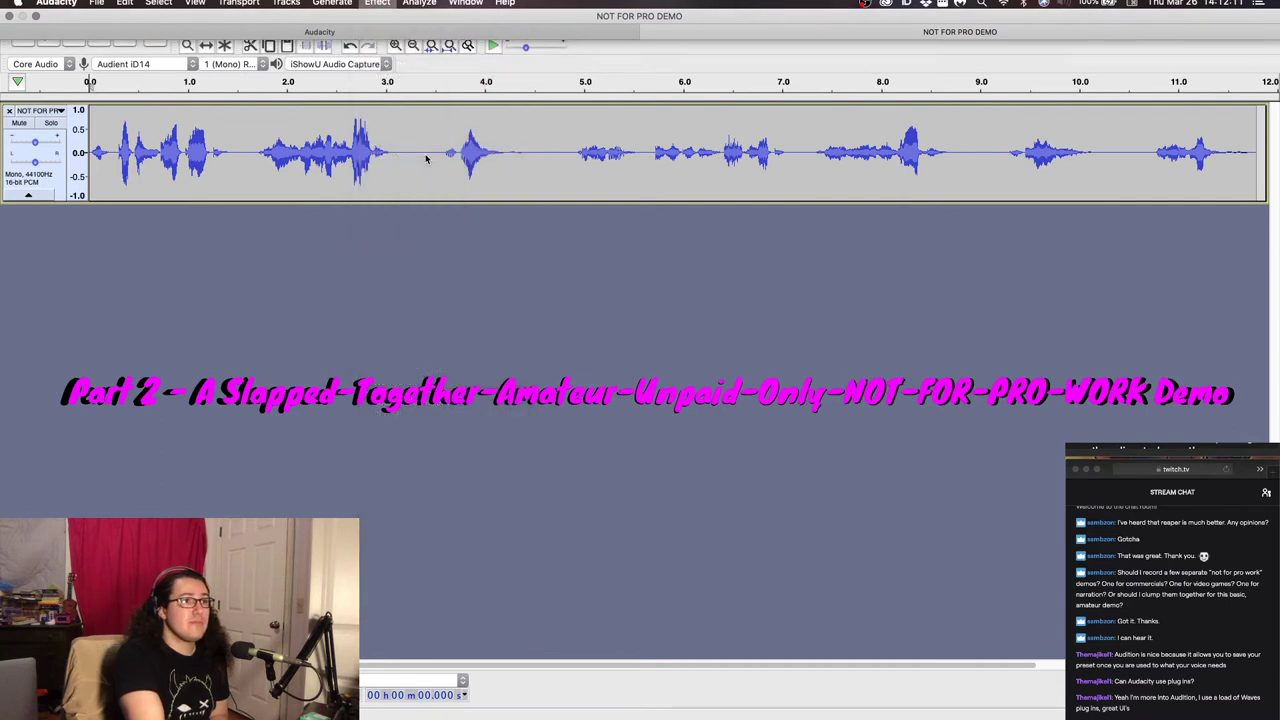
{"action": "left_click", "coordinate": [789, 385]}
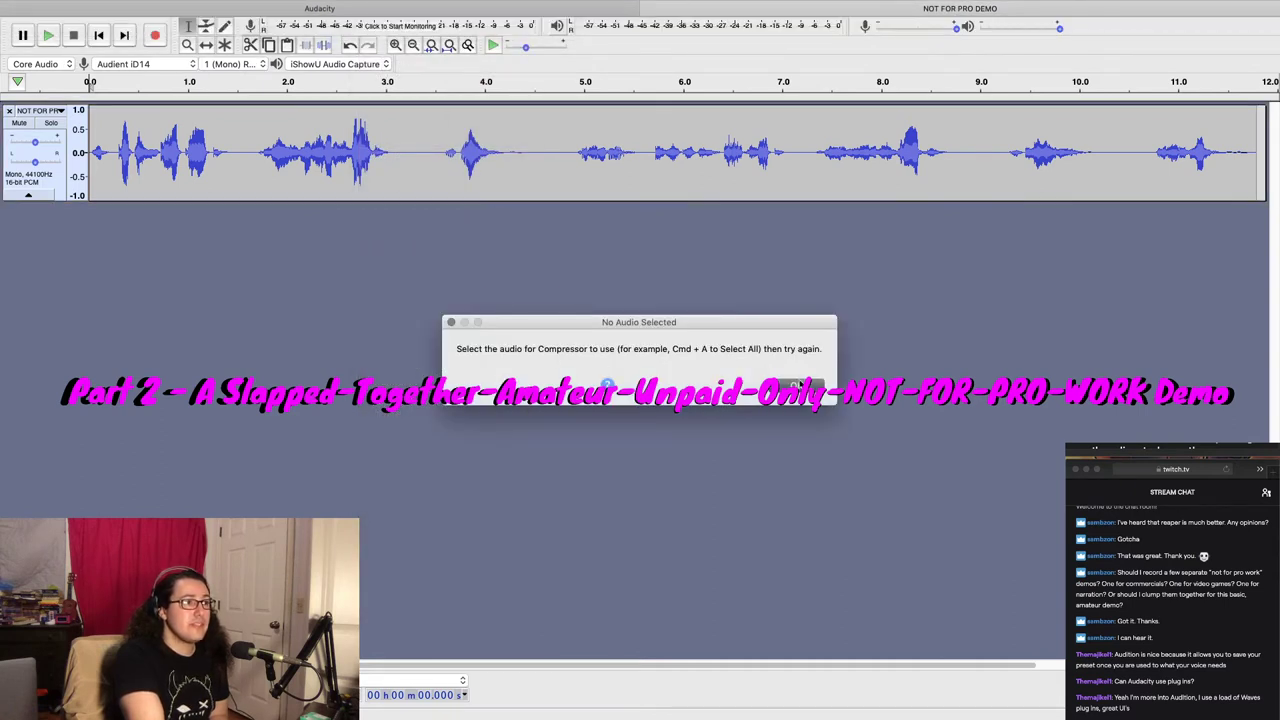
Select the whole track and compress it with a -12 dB threshold and a 2.5:1 ratio
{"action": "left_click", "coordinate": [57, 182]}
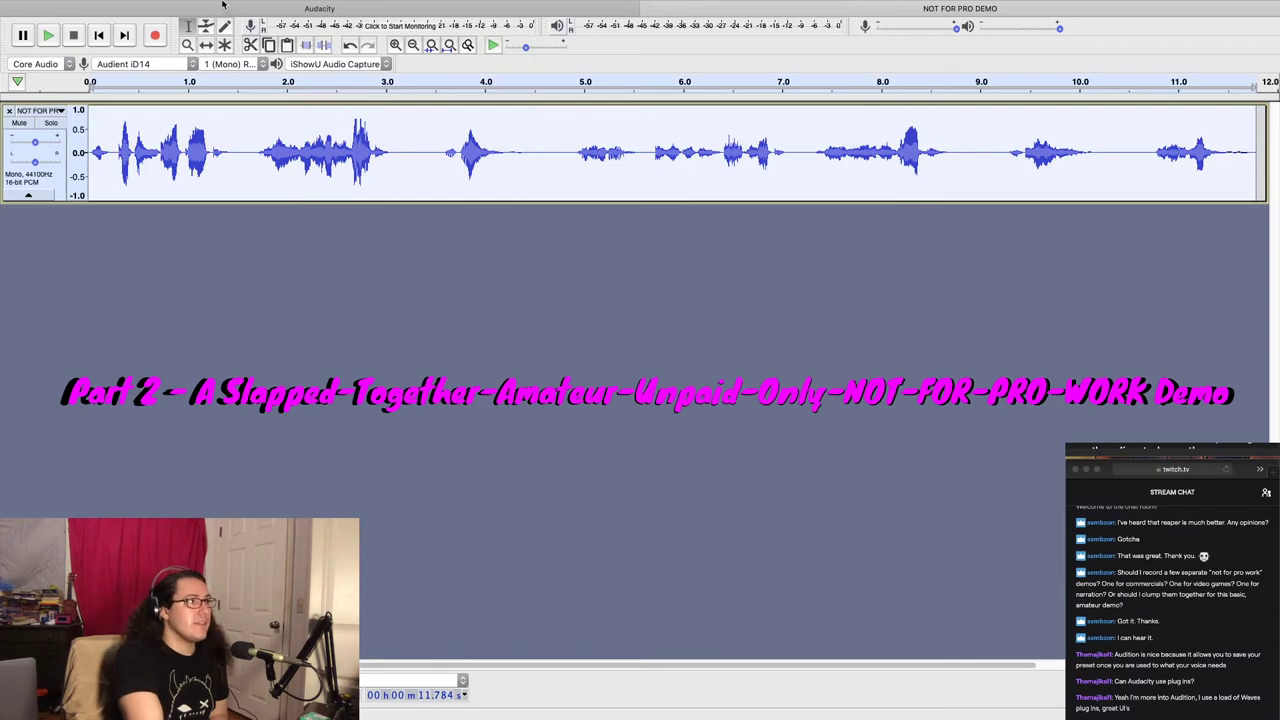
{"action": "left_click", "coordinate": [377, 7]}
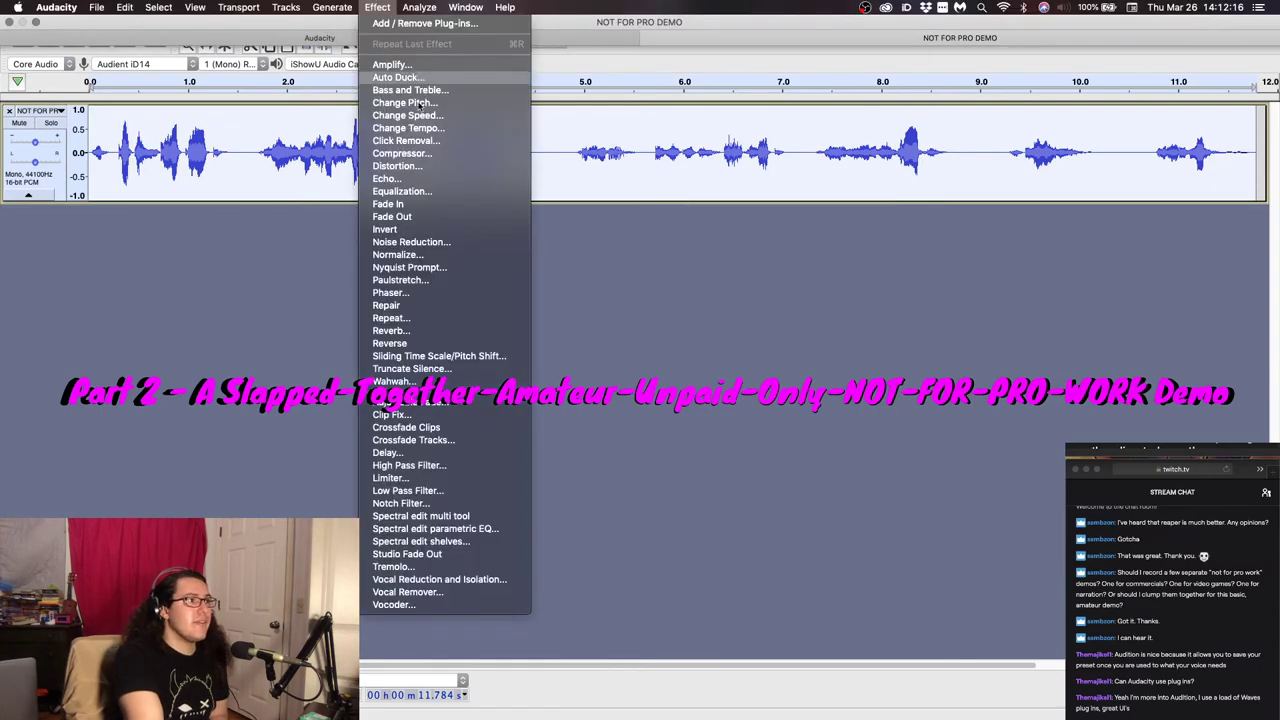
{"action": "left_click", "coordinate": [425, 153]}
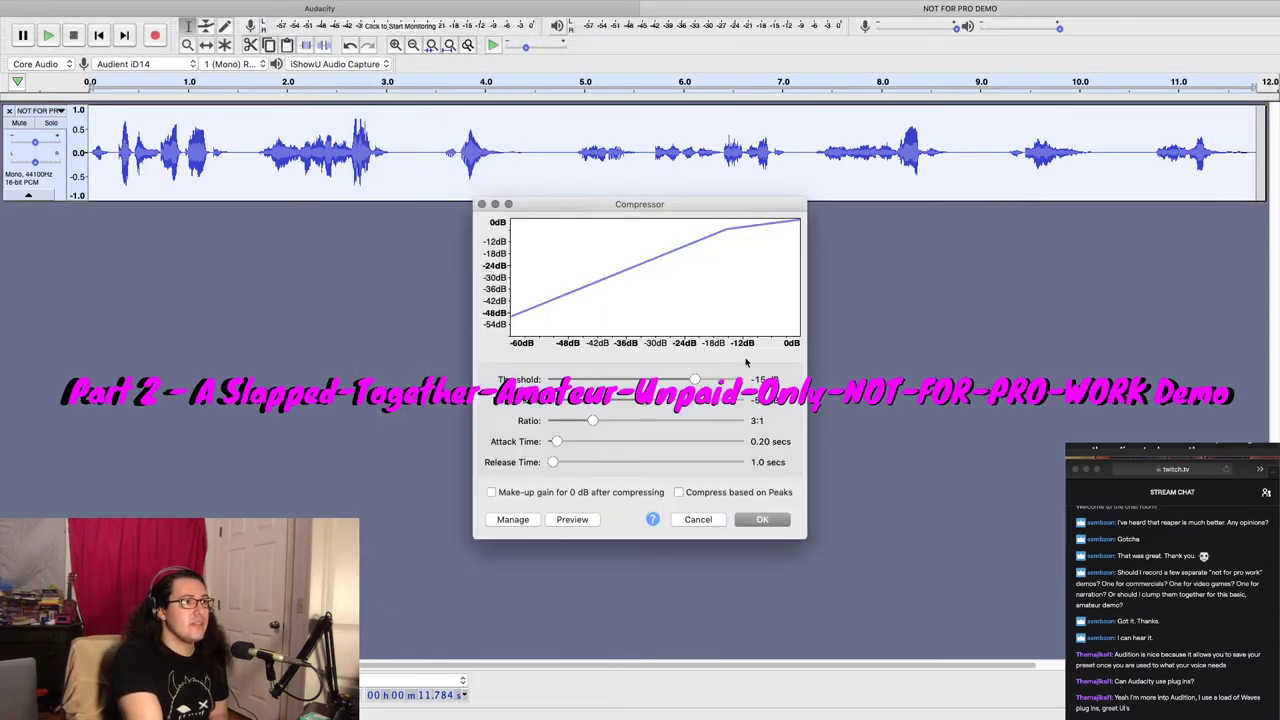
{"action": "left_click_drag", "start_coordinate": [695, 383], "coordinate": [705, 384]}
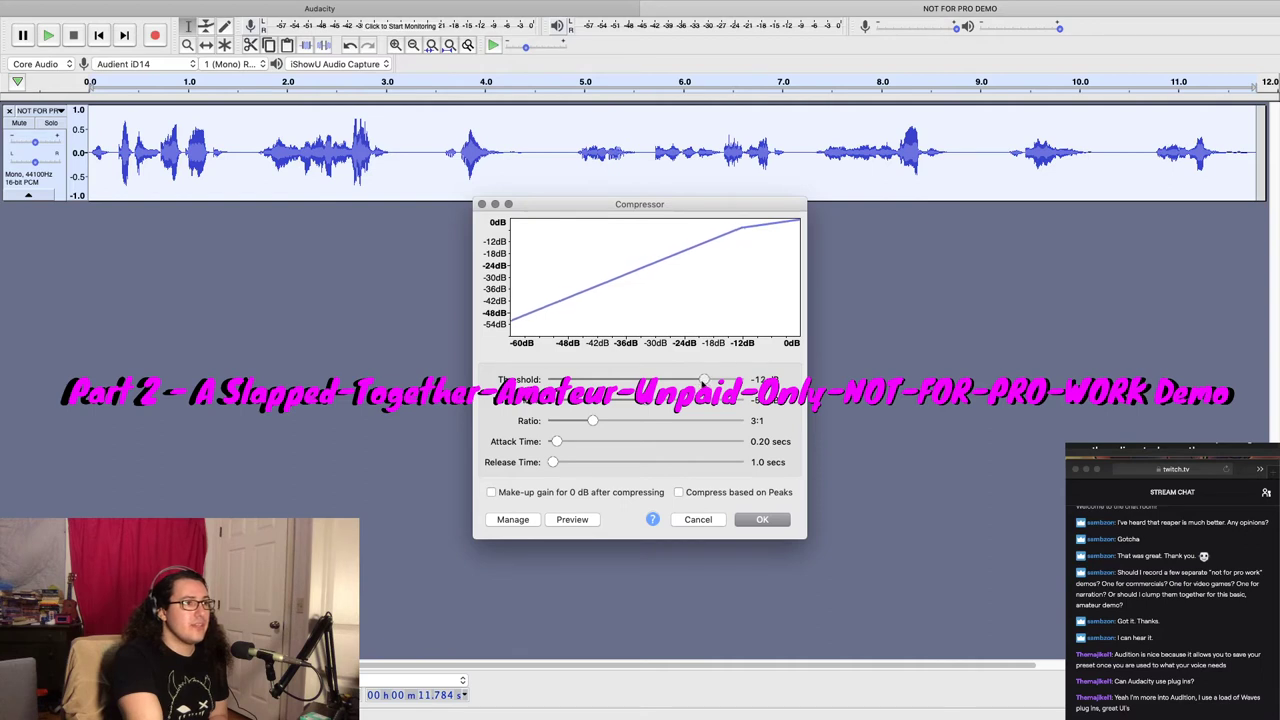
{"action": "left_click", "coordinate": [779, 522]}
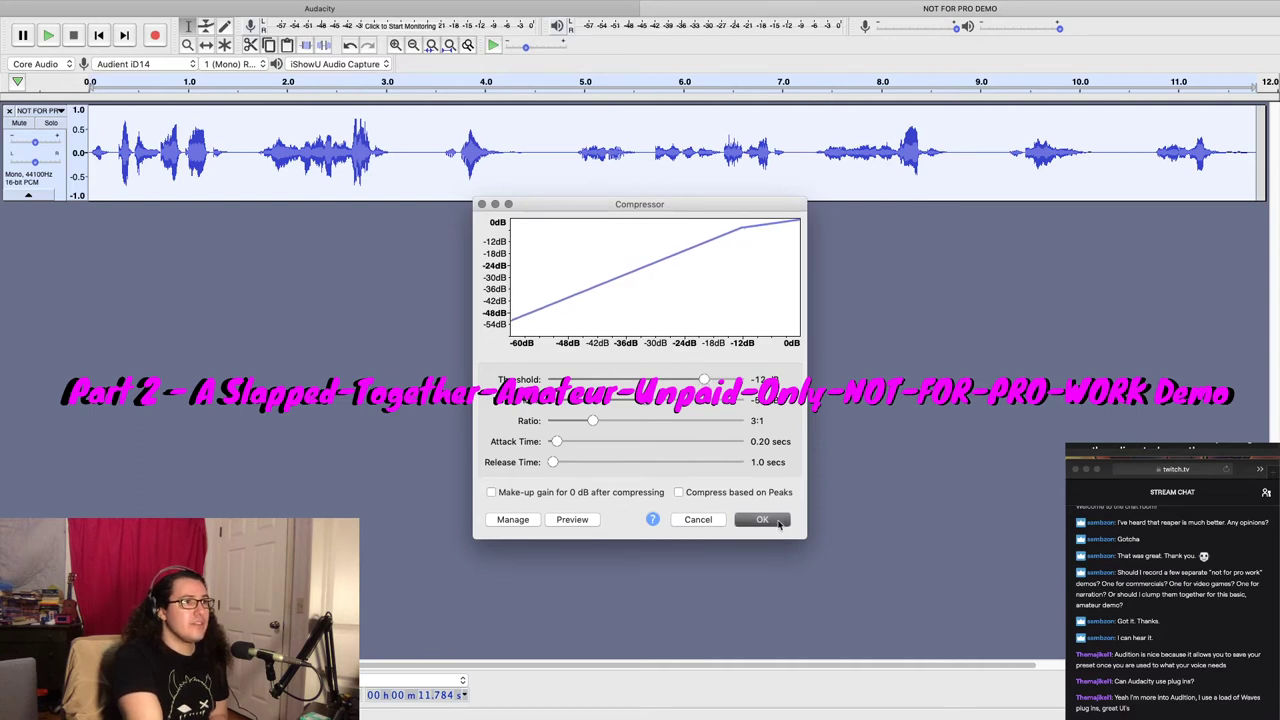
{"action": "left_click_drag", "start_coordinate": [588, 421], "coordinate": [582, 424]}
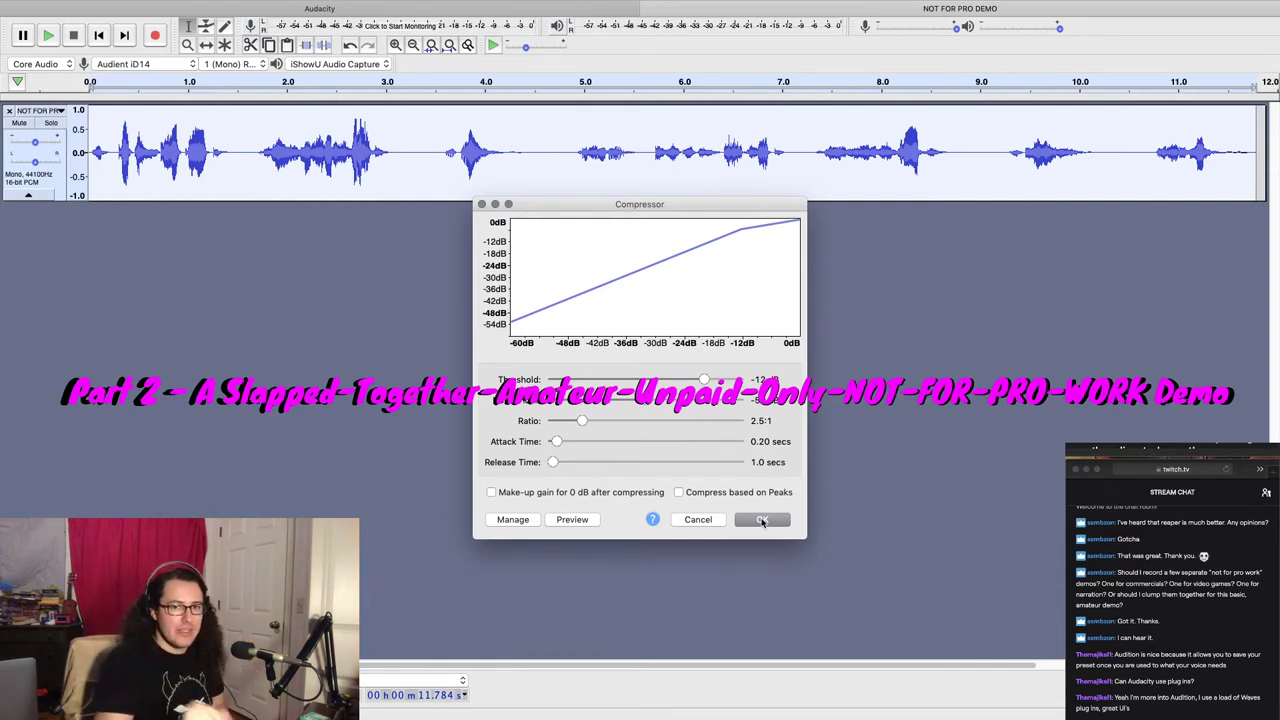
{"action": "left_click", "coordinate": [762, 520]}
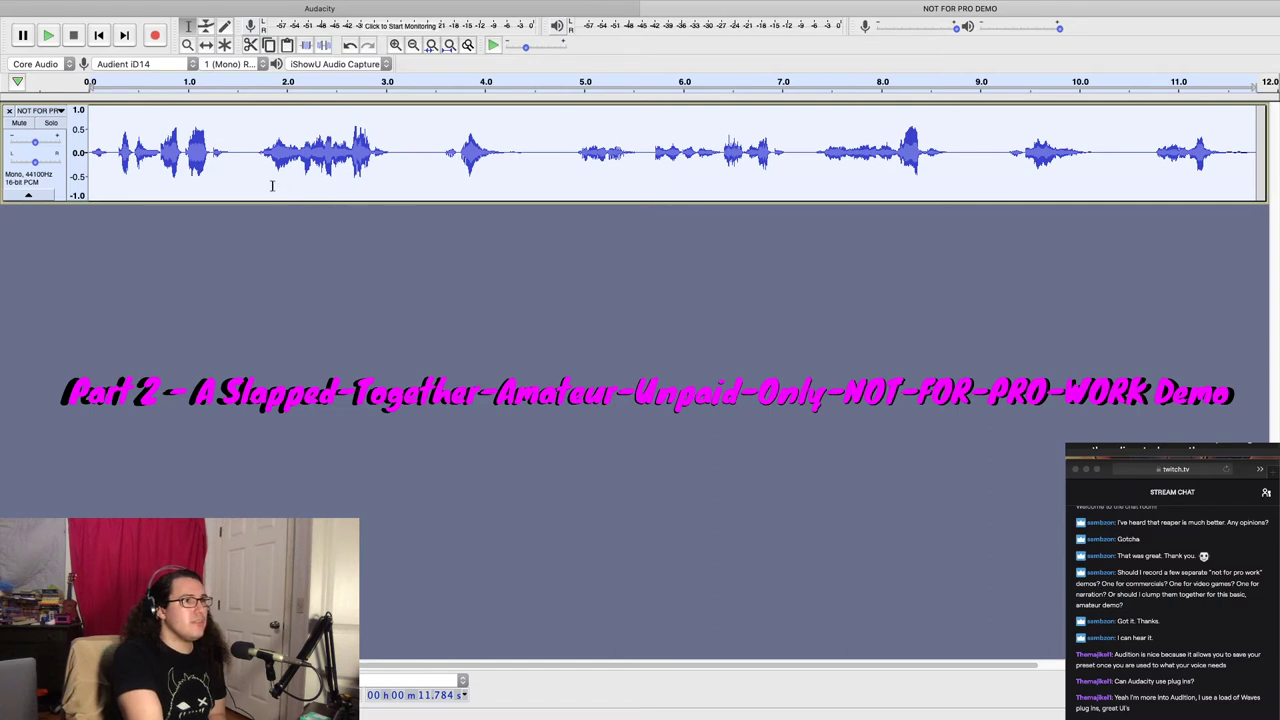
Start the Limiter effect on the selected track and set its limit to -9.00 dB
{"action": "mouse_move", "coordinate": [228, 3]}
{"action": "left_click", "coordinate": [377, 7]}
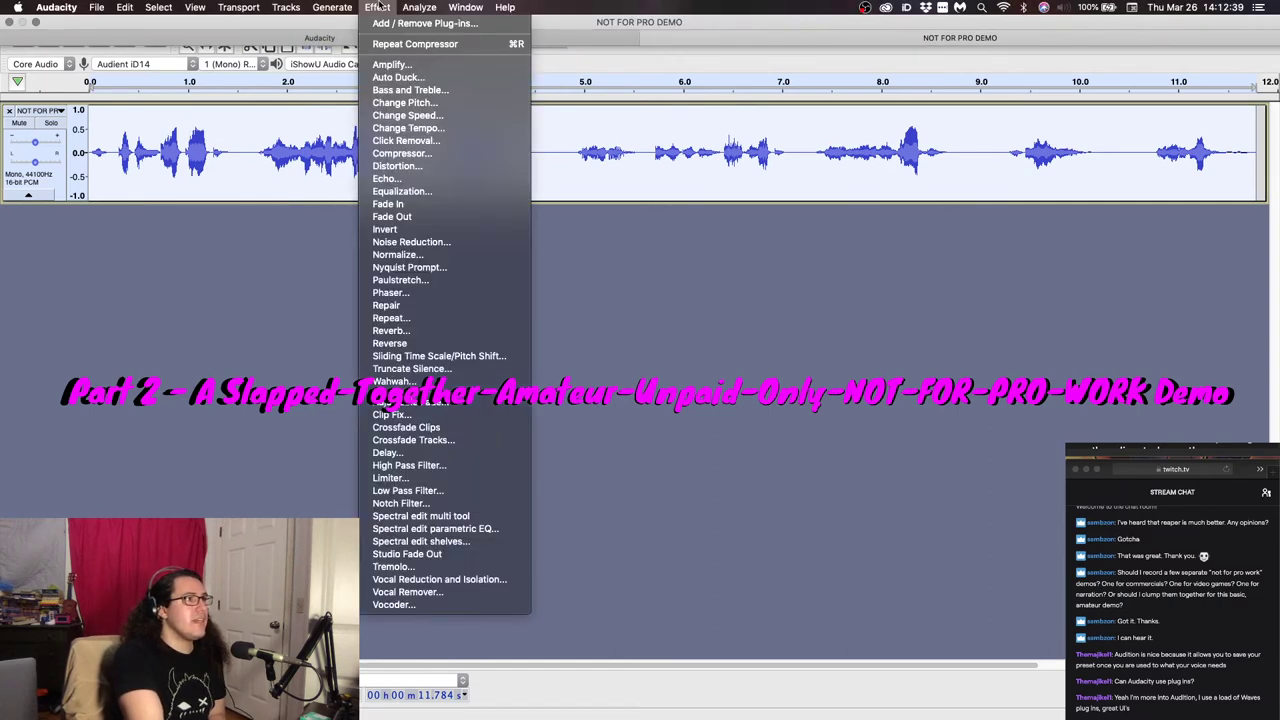
{"action": "left_click", "coordinate": [440, 479]}
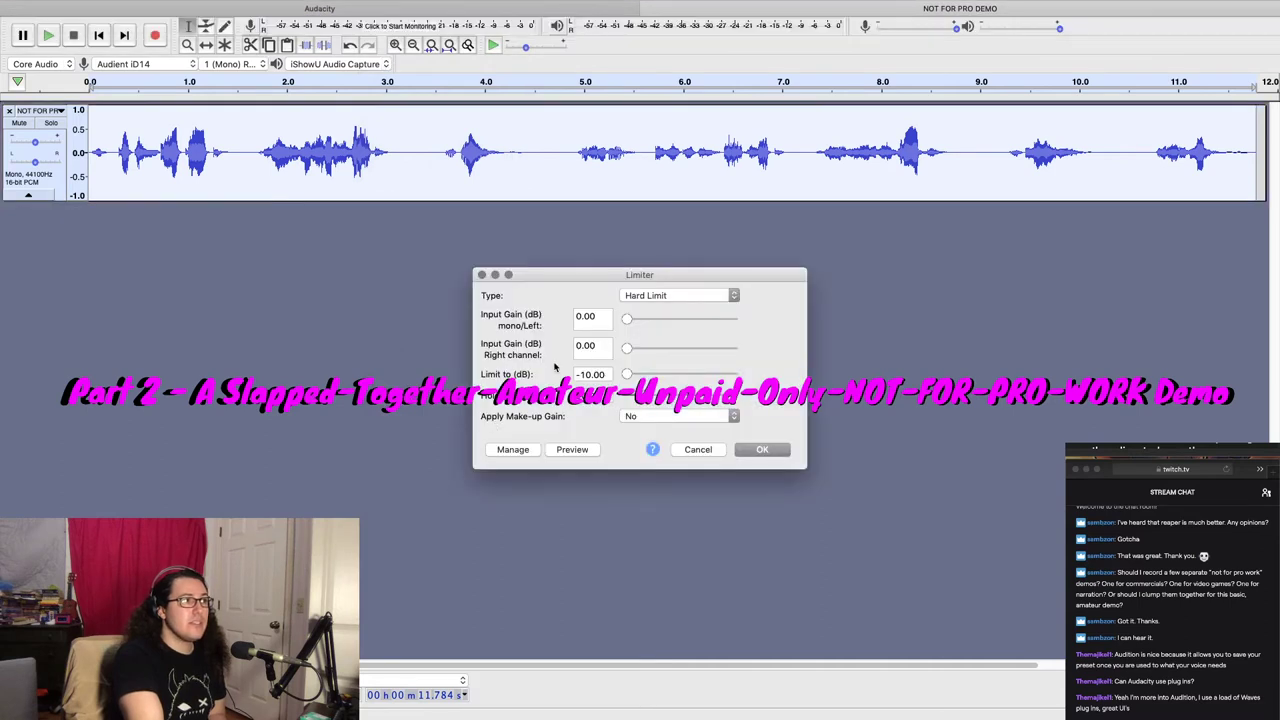
{"action": "left_click", "coordinate": [594, 374]}
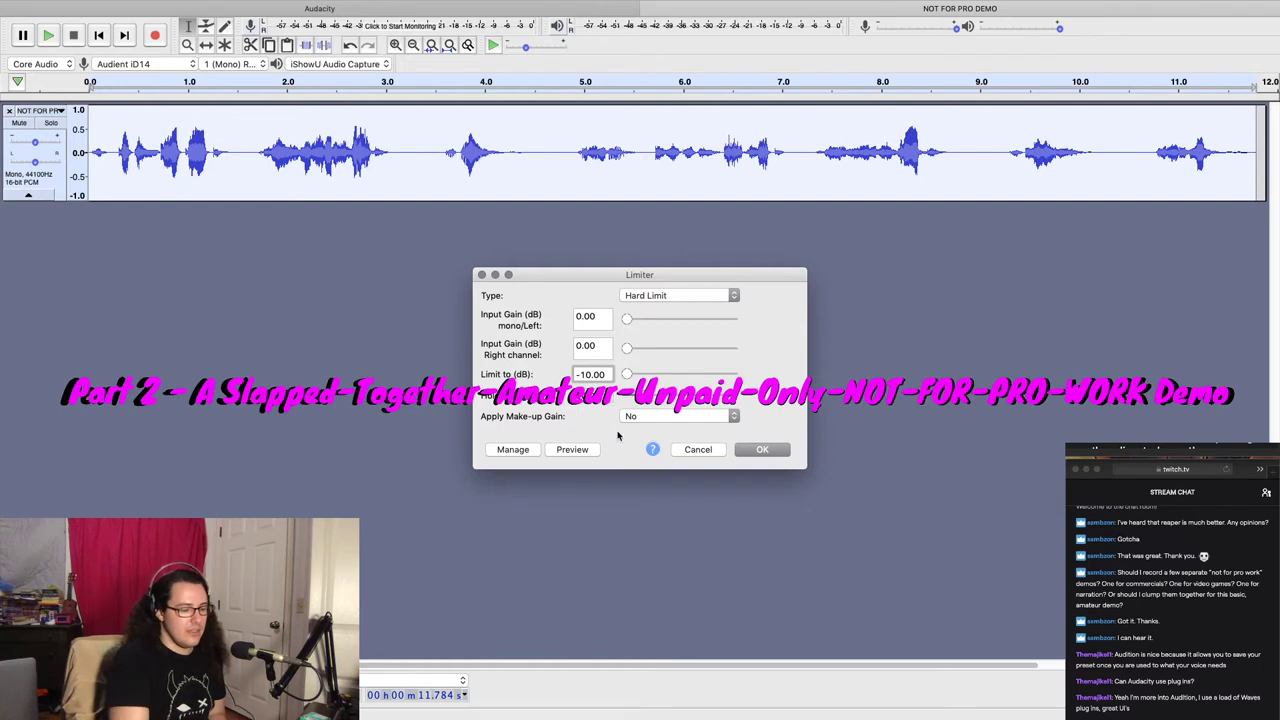
{"action": "key", "text": "BackSpace"}
{"action": "key", "text": "BackSpace"}
{"action": "type", "text": "9"}
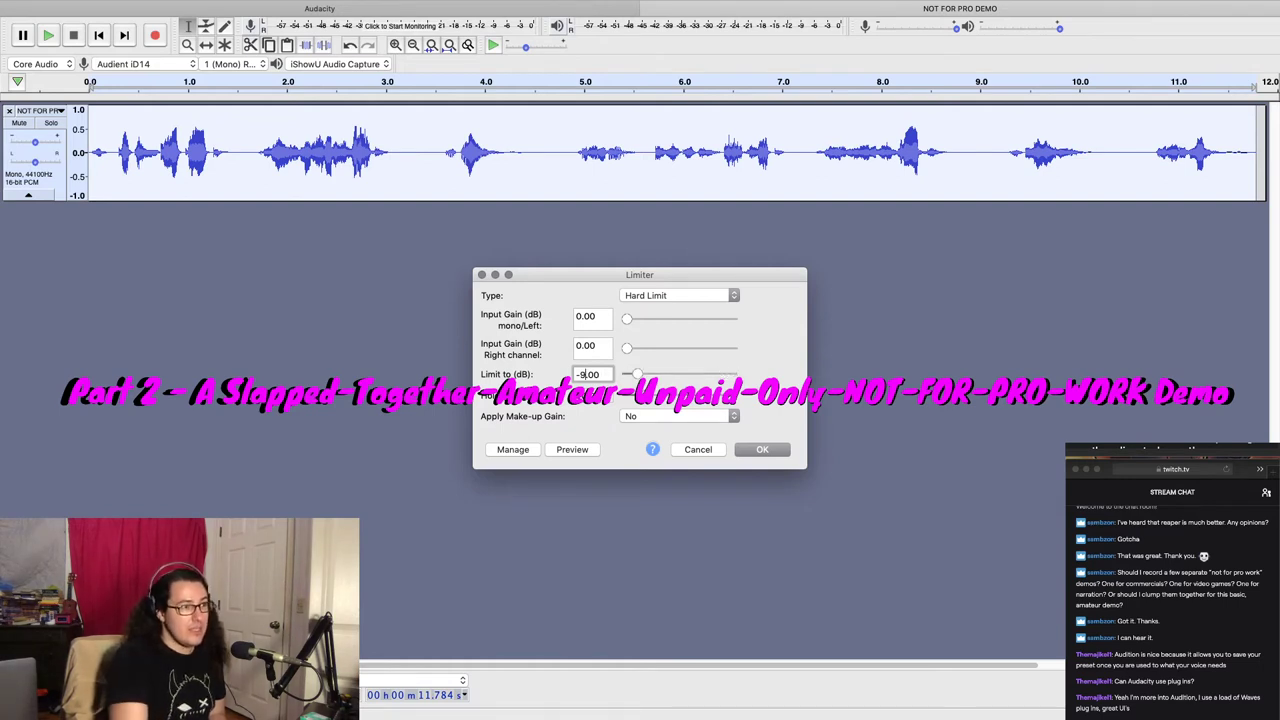